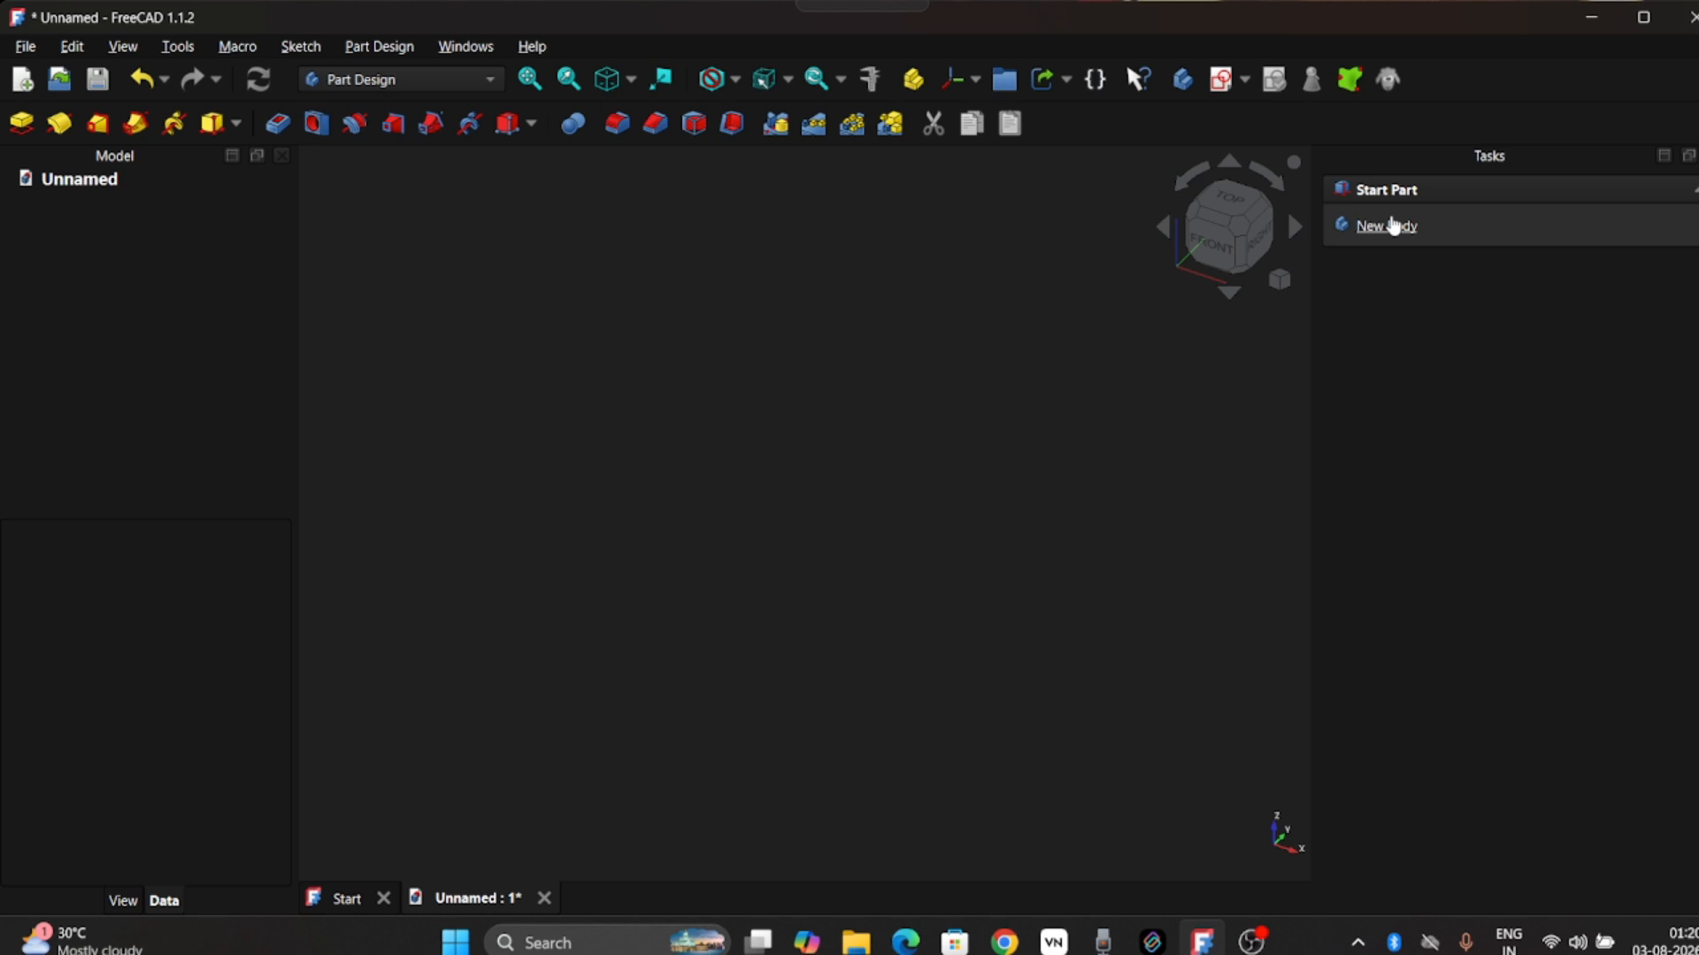
# Step: Create a new body and start a sketch on the XY plane
pyautogui.click(1393, 225)
pyautogui.click(1391, 226)
pyautogui.click(938, 469)
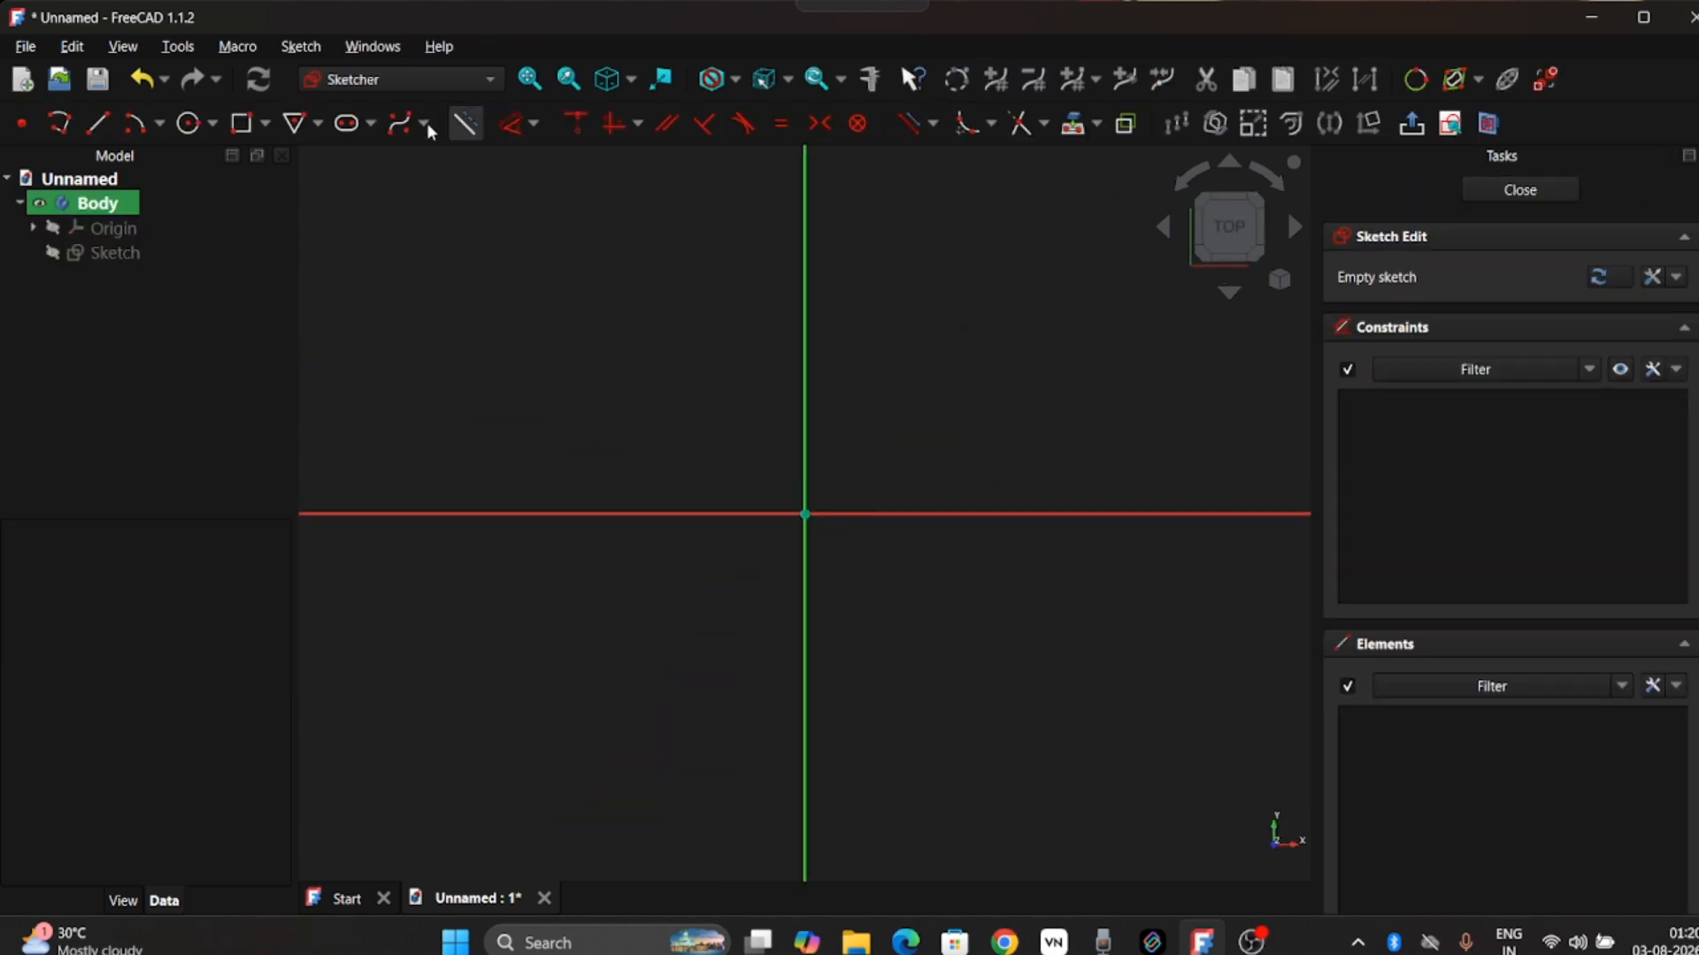
# Step: Draw a circle 75 mm in diameter centred on the origin and finish the sketch
pyautogui.click(188, 123)
pyautogui.click(805, 514)
pyautogui.write('75')
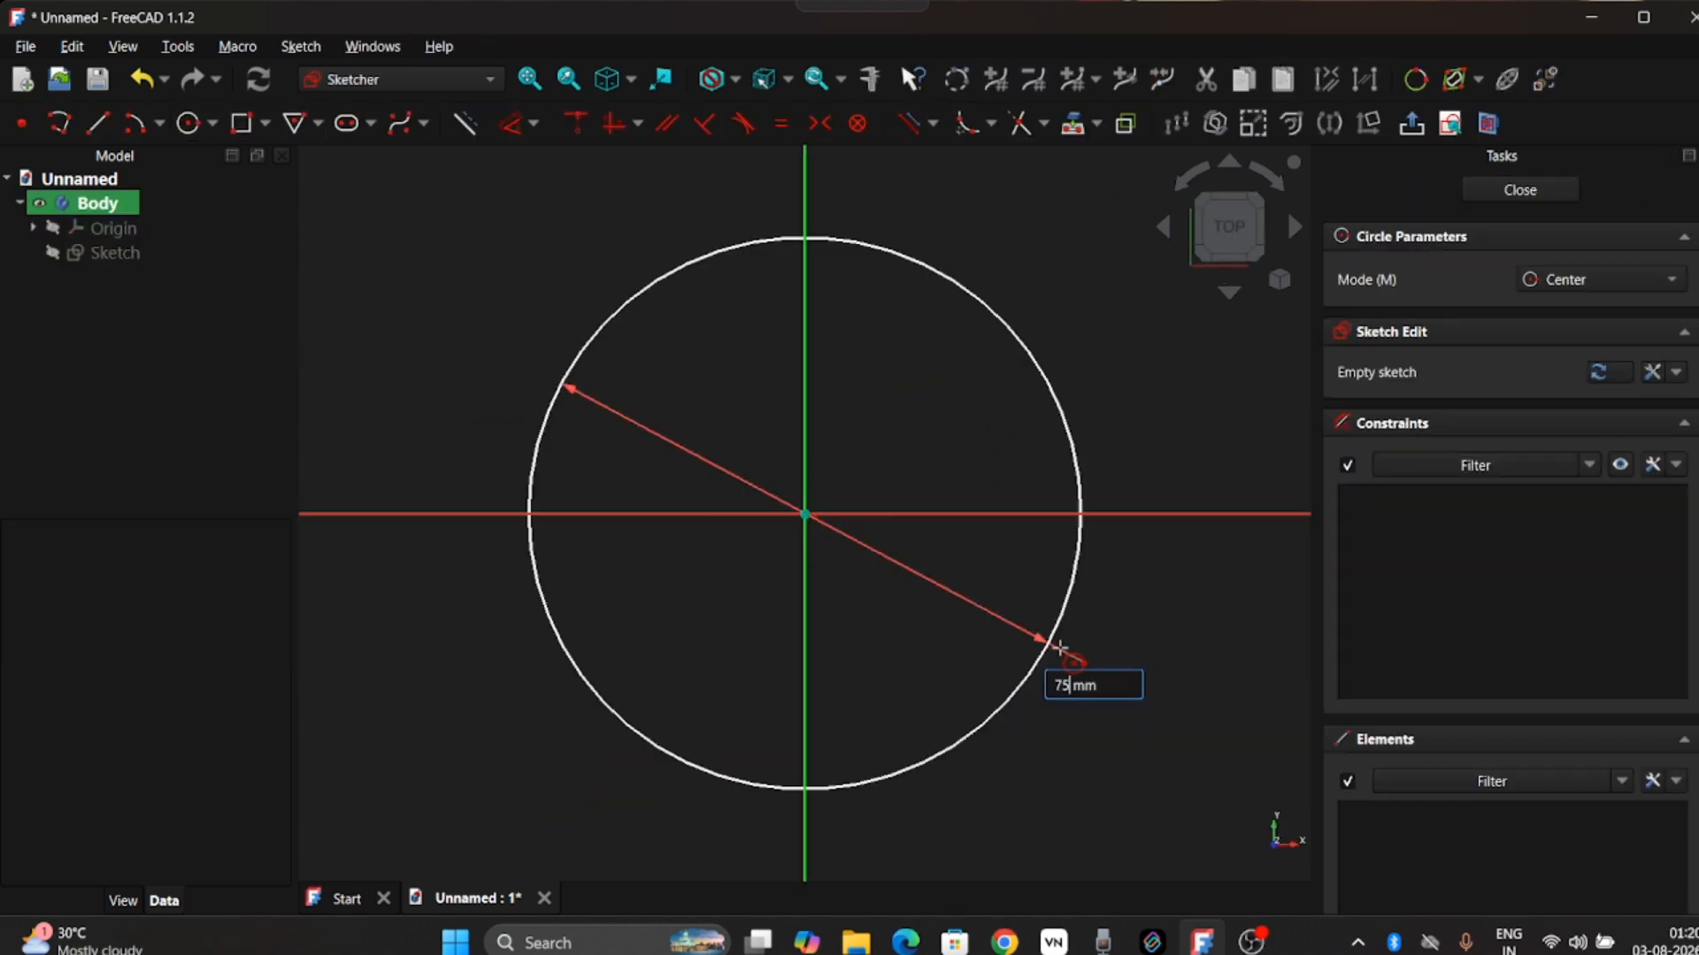
pyautogui.press('Return')
pyautogui.click(1520, 190)
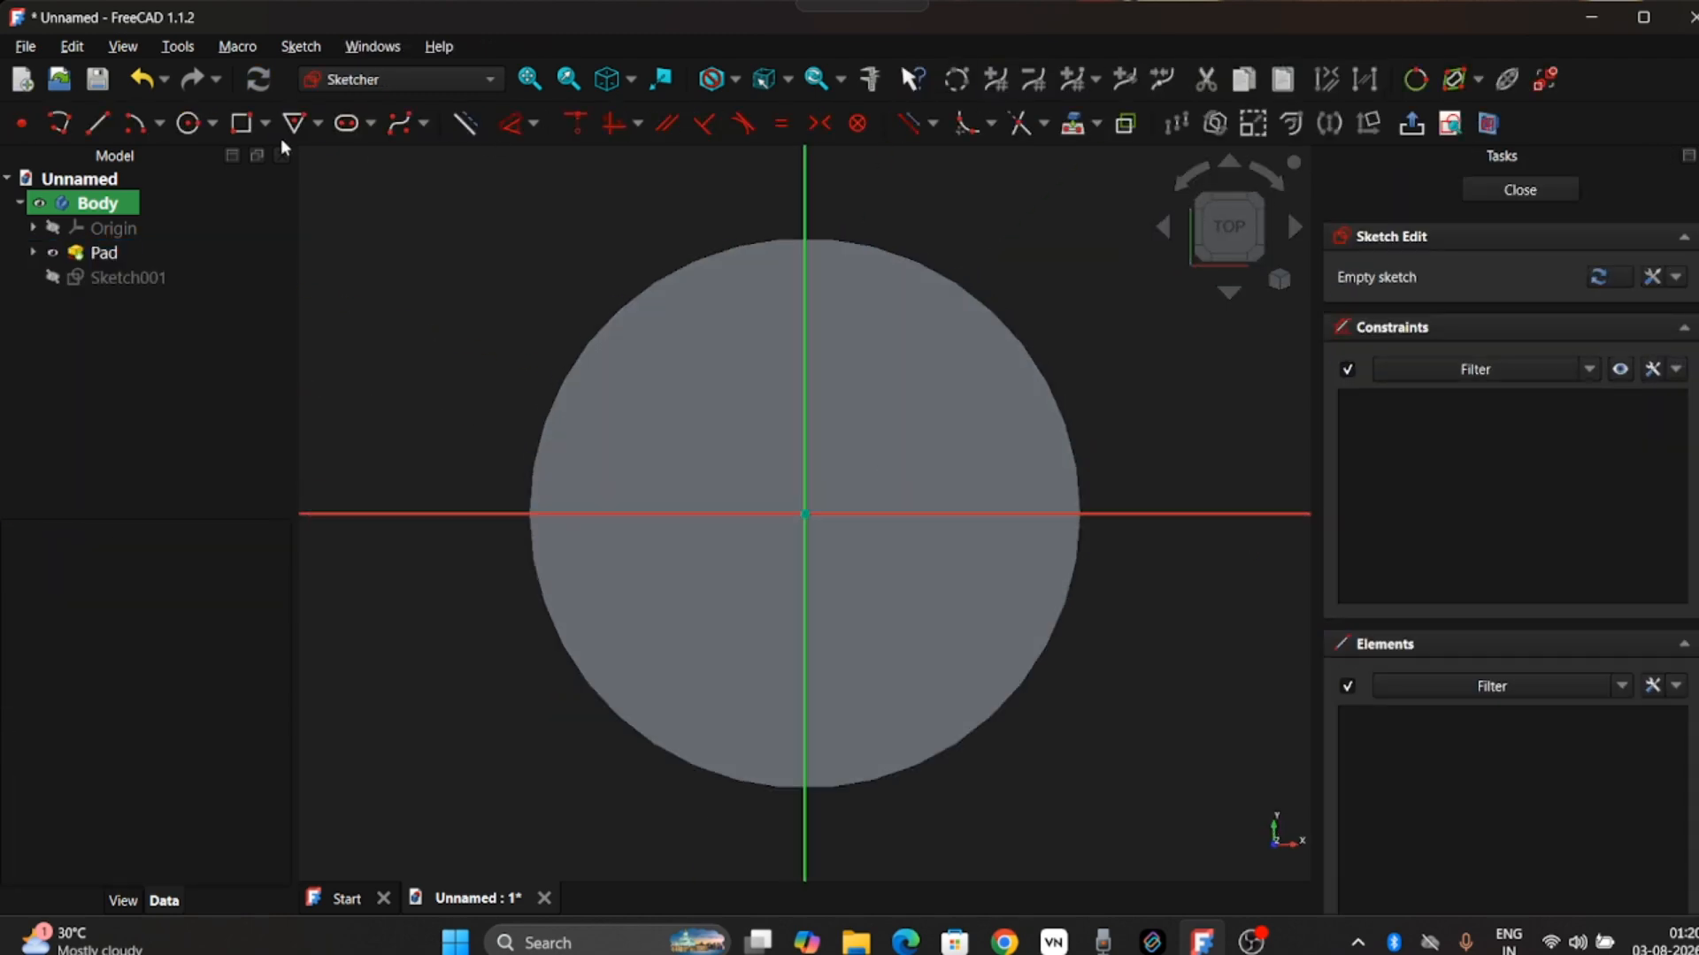
# Step: Sketch a 25 mm circle centred on the disc's top face and pad it upward into a central post
pyautogui.click(188, 123)
pyautogui.click(804, 514)
pyautogui.write('25')
pyautogui.press('Return')
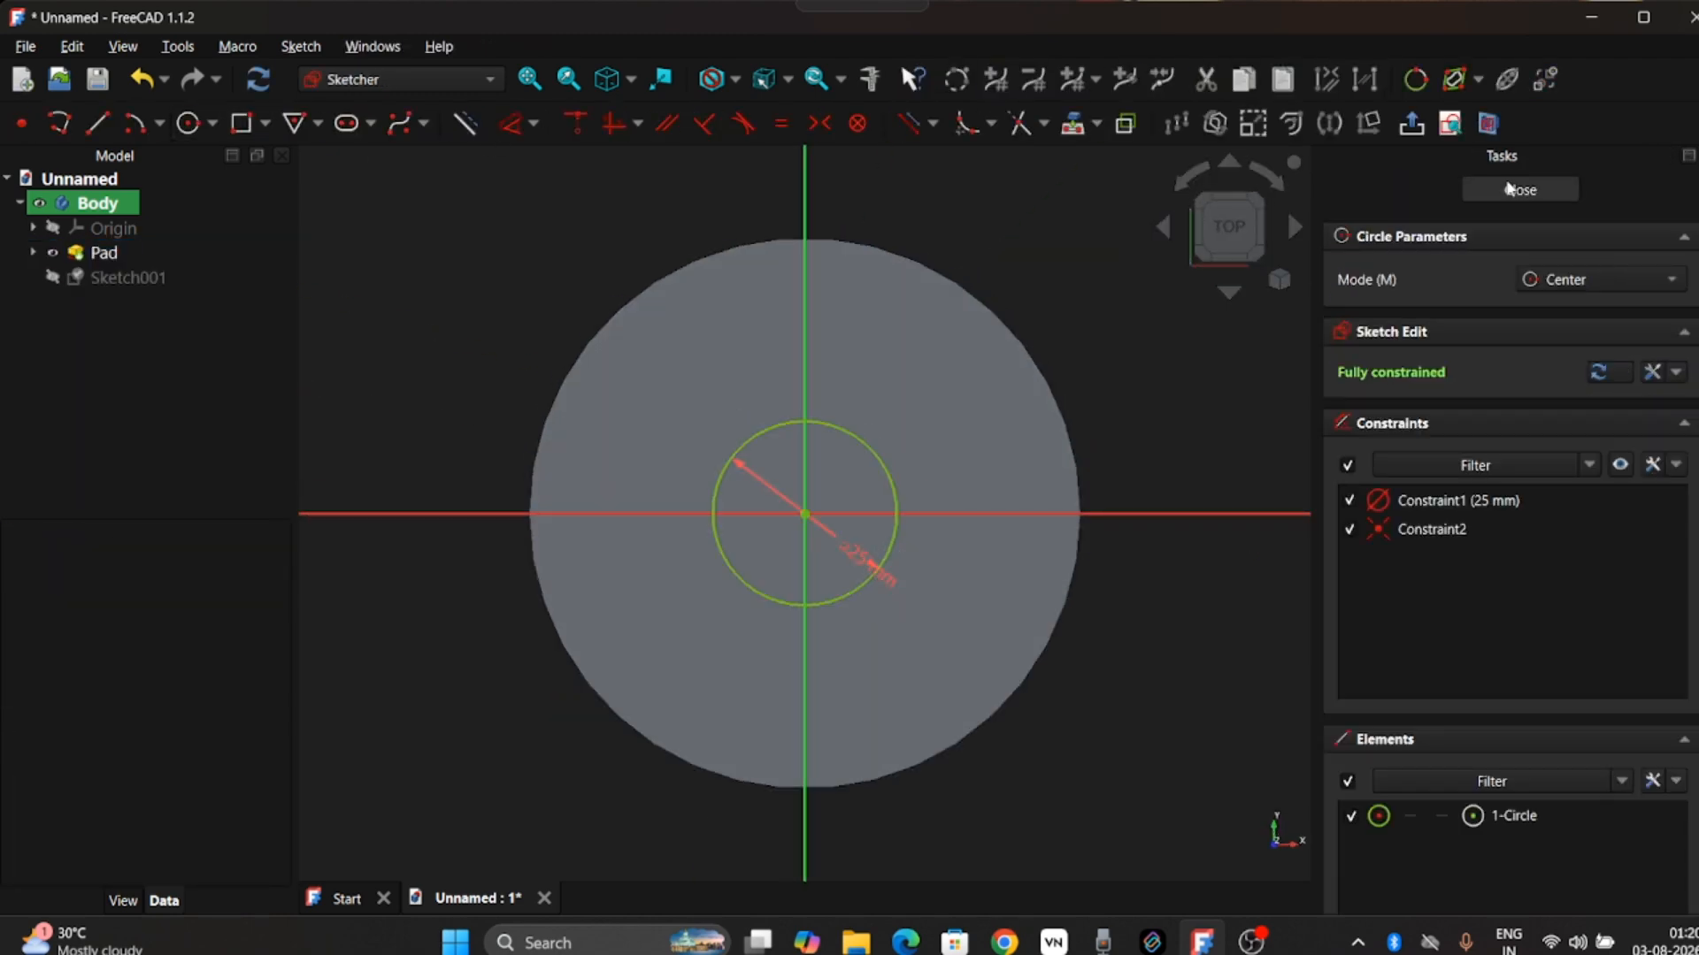
pyautogui.click(1520, 190)
pyautogui.click(133, 123)
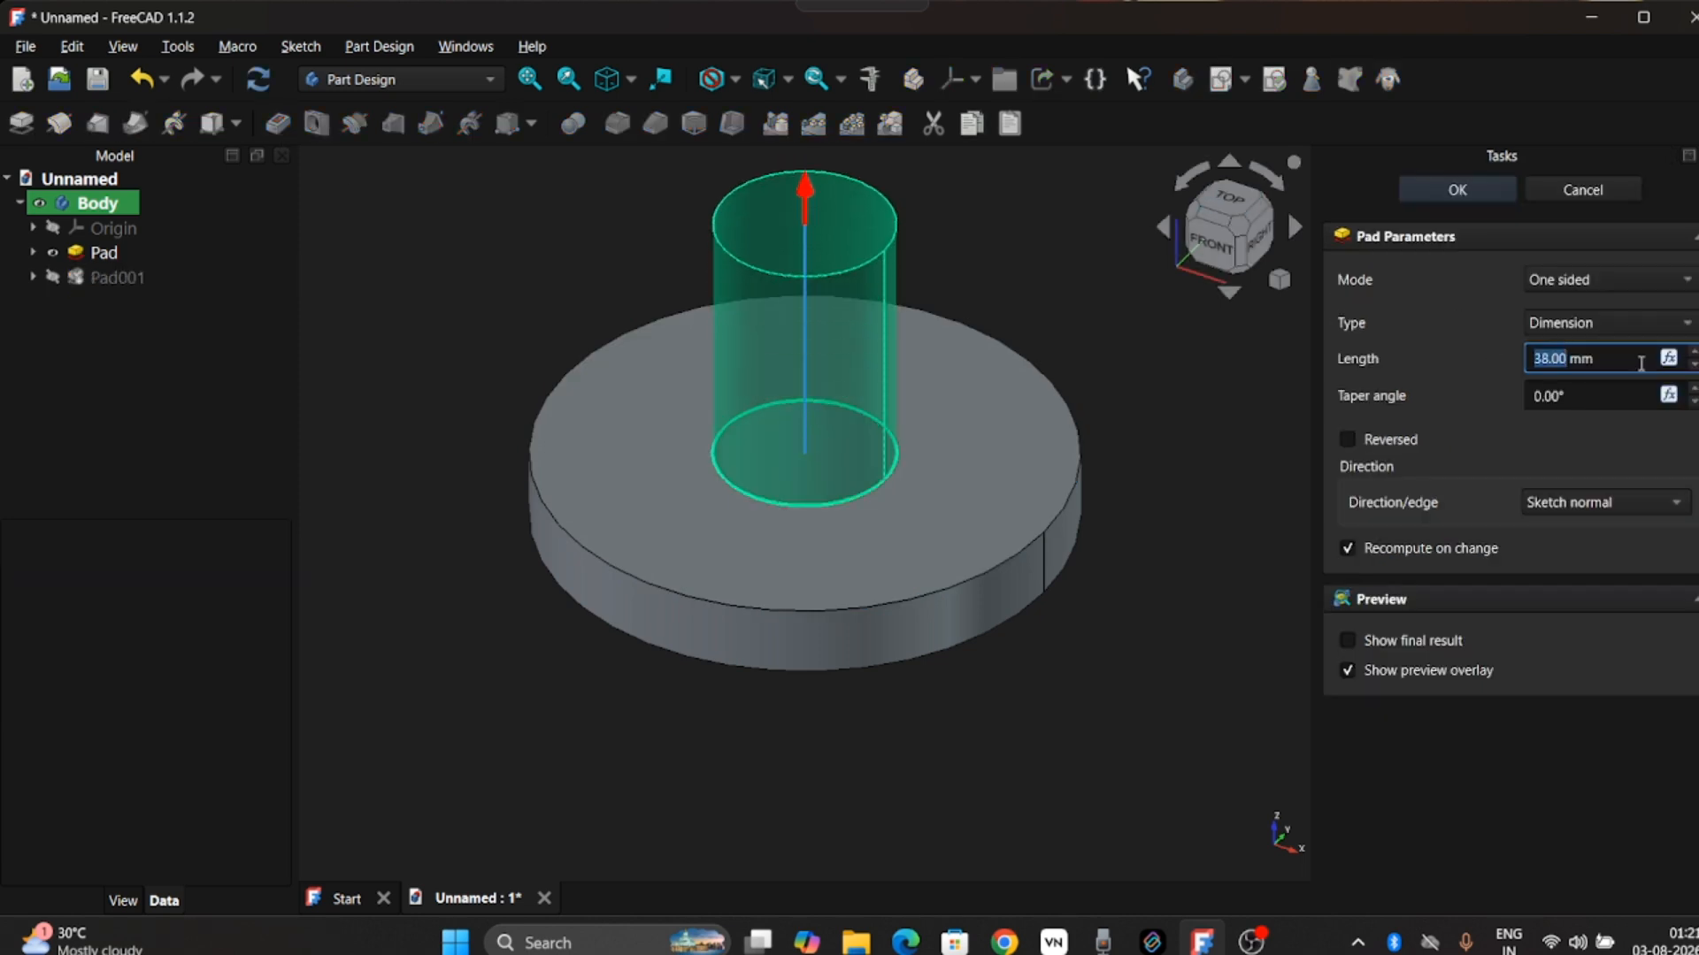
pyautogui.click(1456, 189)
# Step: Sketch a circle 75 mm in diameter centred on the top face of the post and close the sketch
pyautogui.click(1385, 224)
pyautogui.click(188, 122)
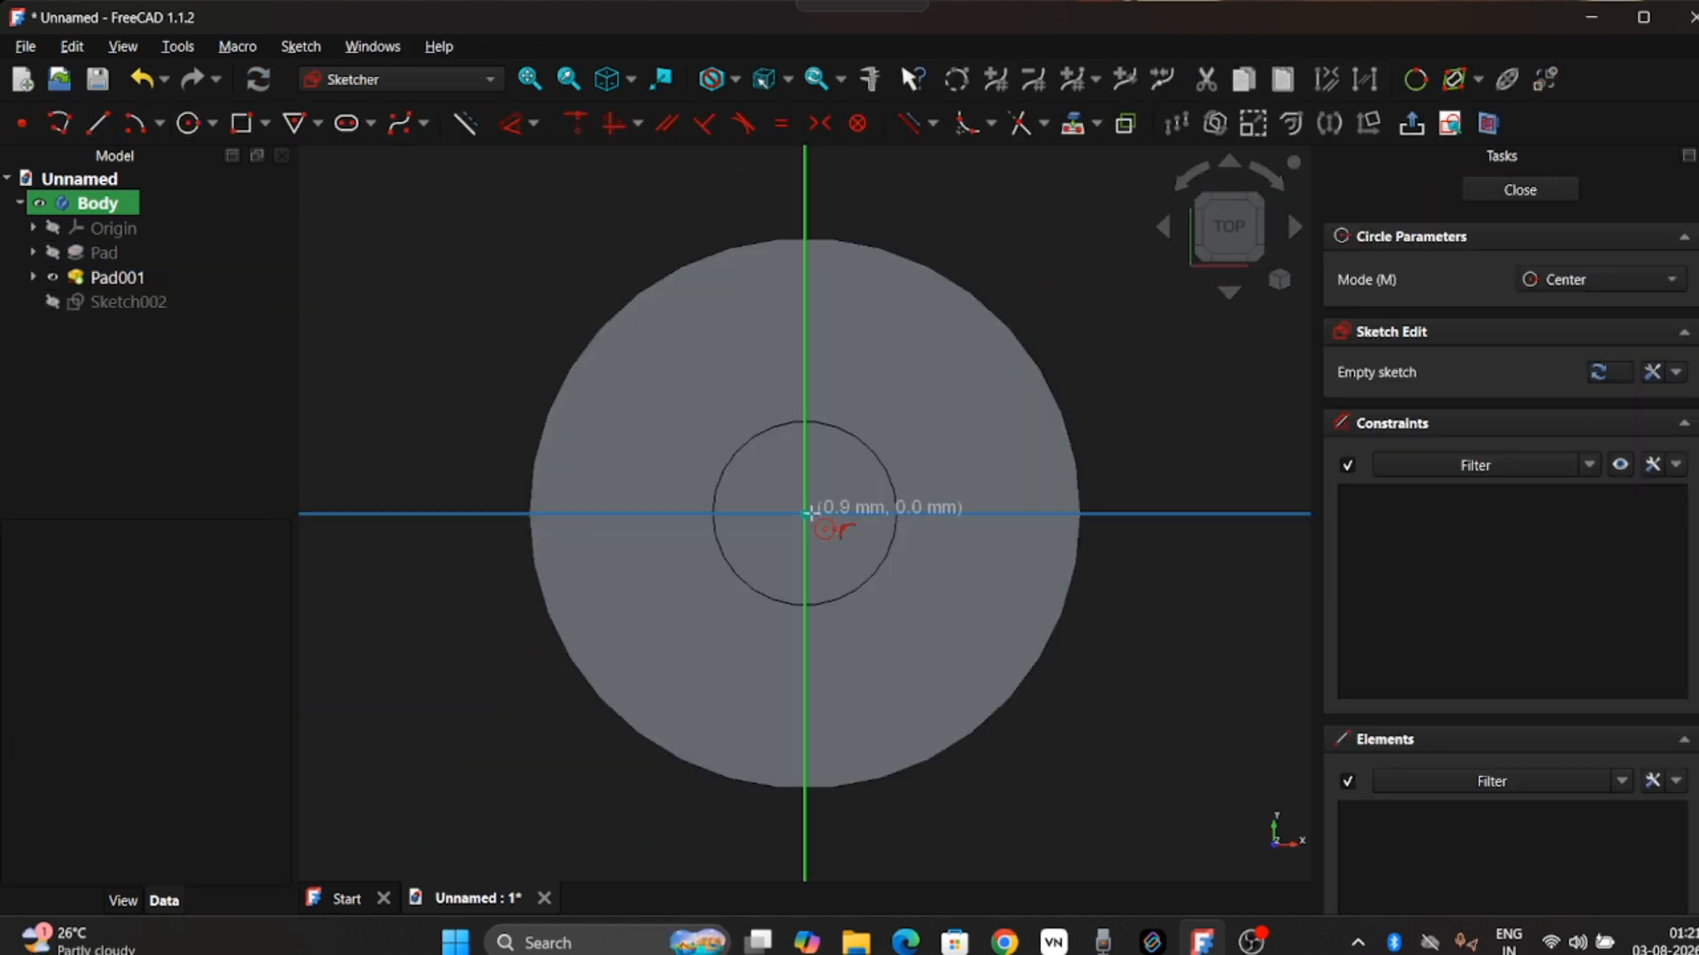
pyautogui.click(804, 514)
pyautogui.write('75')
pyautogui.press('Return')
pyautogui.click(1520, 189)
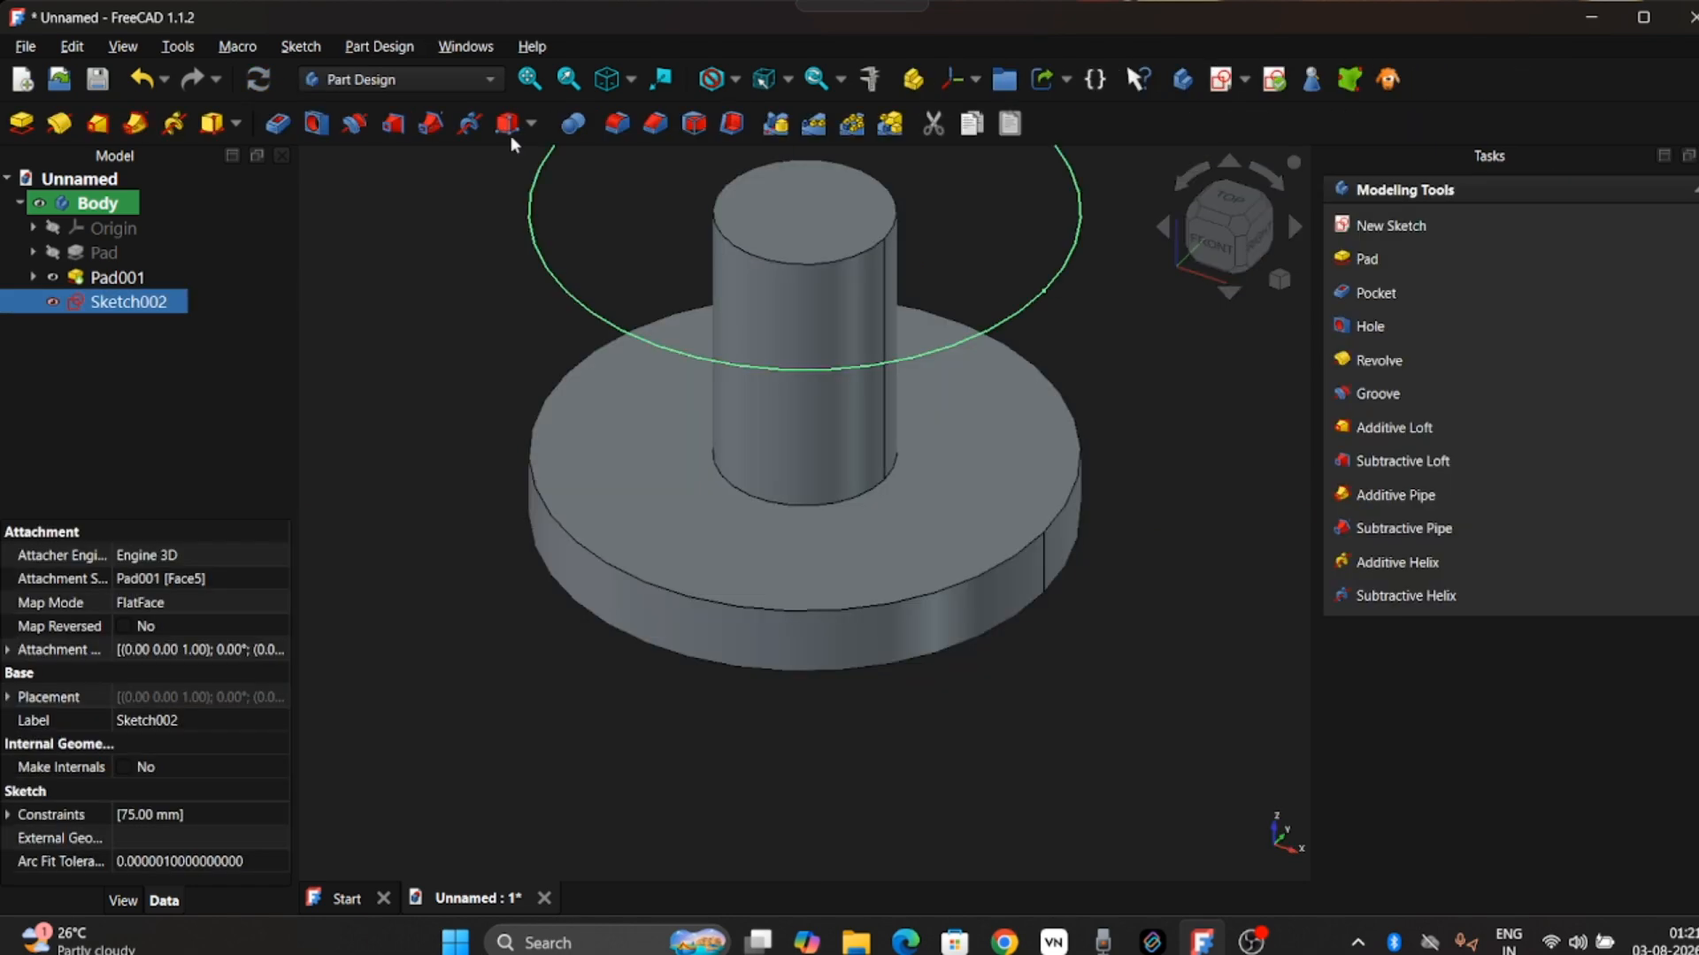
# Step: Pad the 75 mm circle above the post to form the upper flange
pyautogui.click(23, 124)
pyautogui.click(1485, 189)
pyautogui.scroll(-4, 1013, 595)
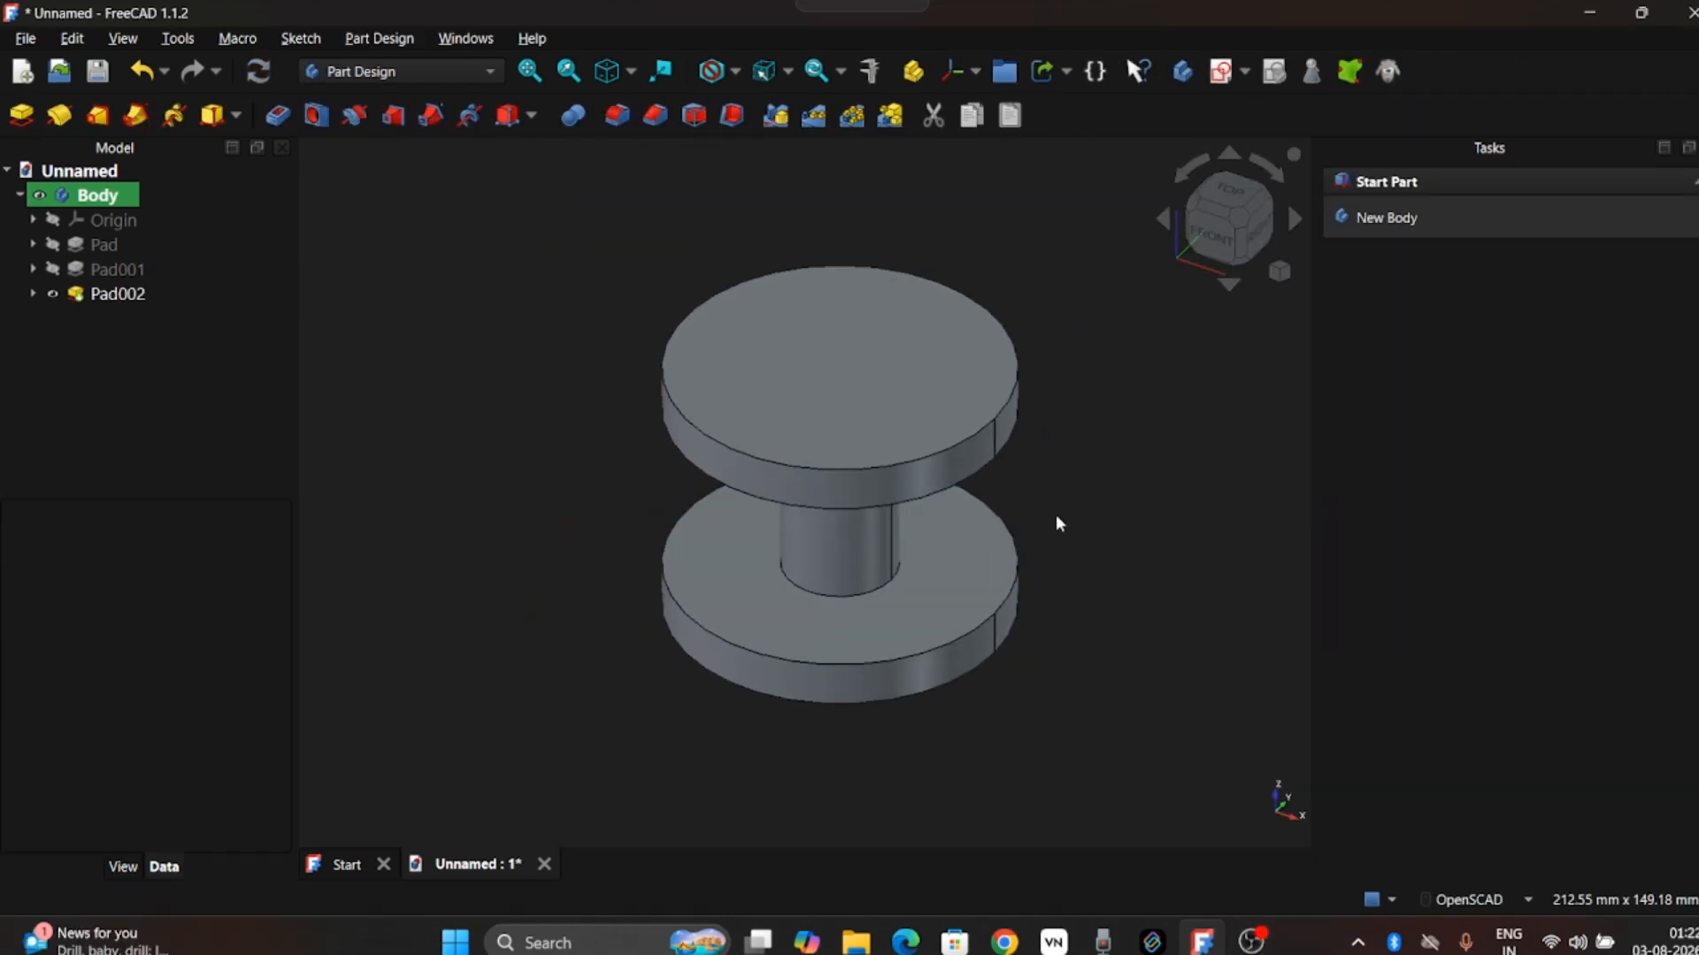
# Step: Sketch a circle 15 mm in diameter centred on the origin on the upper flange's top face
pyautogui.click(821, 361)
pyautogui.click(1459, 218)
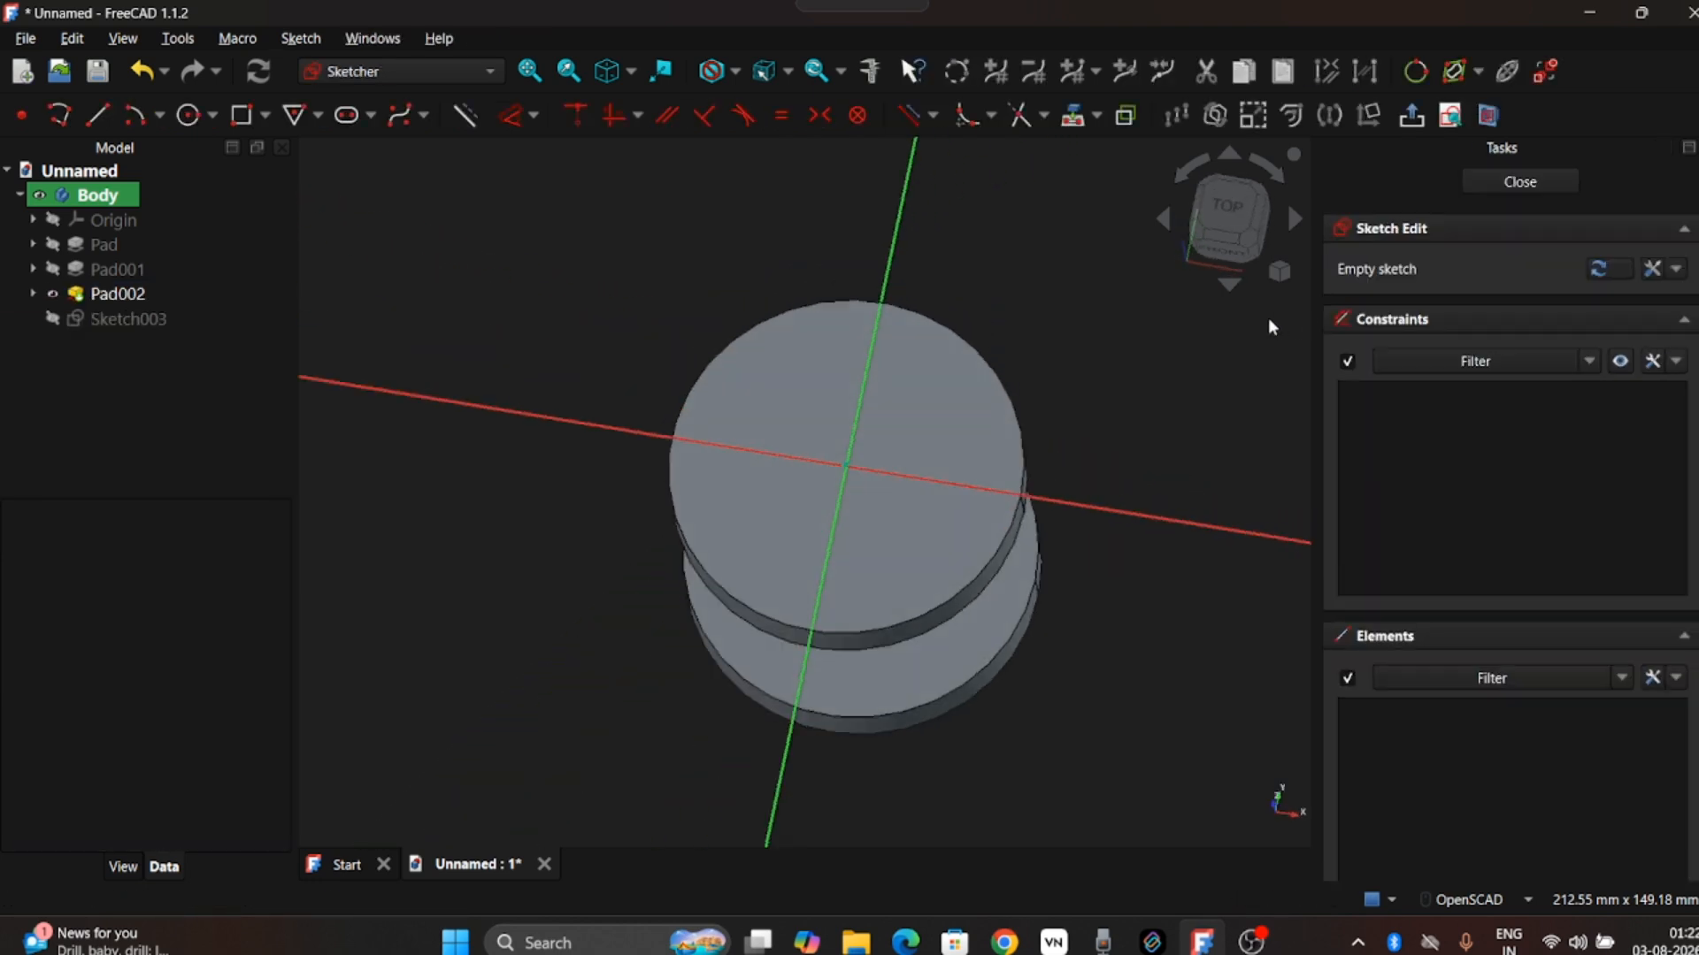
pyautogui.click(188, 115)
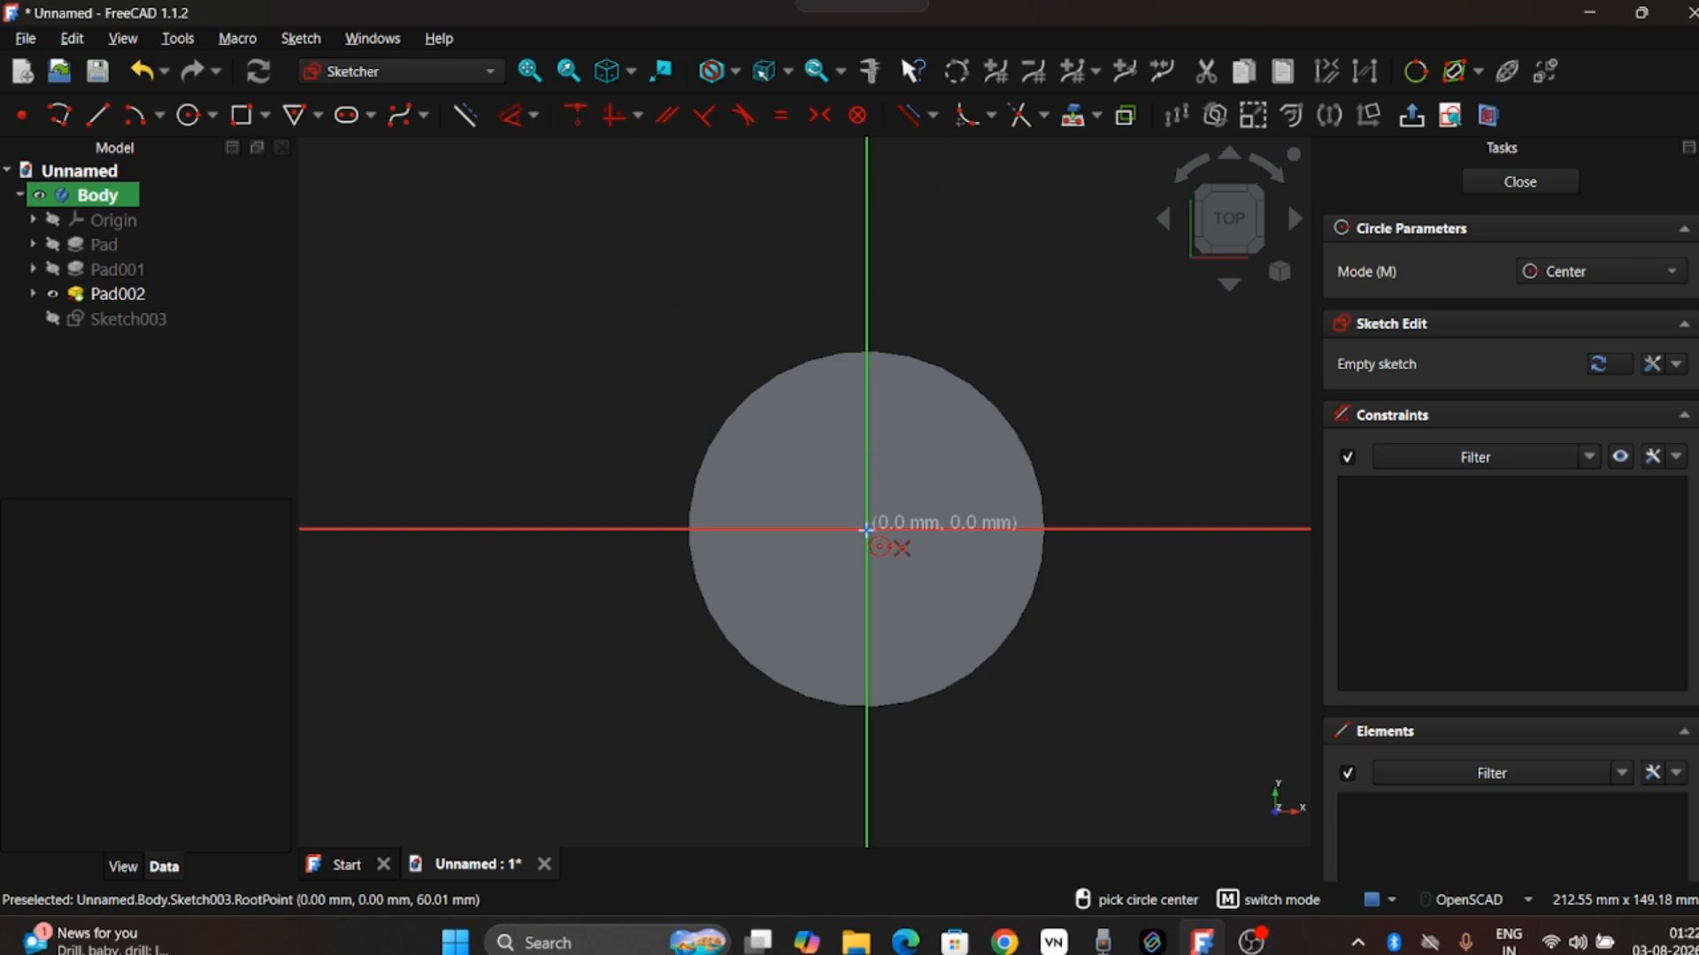
pyautogui.click(865, 531)
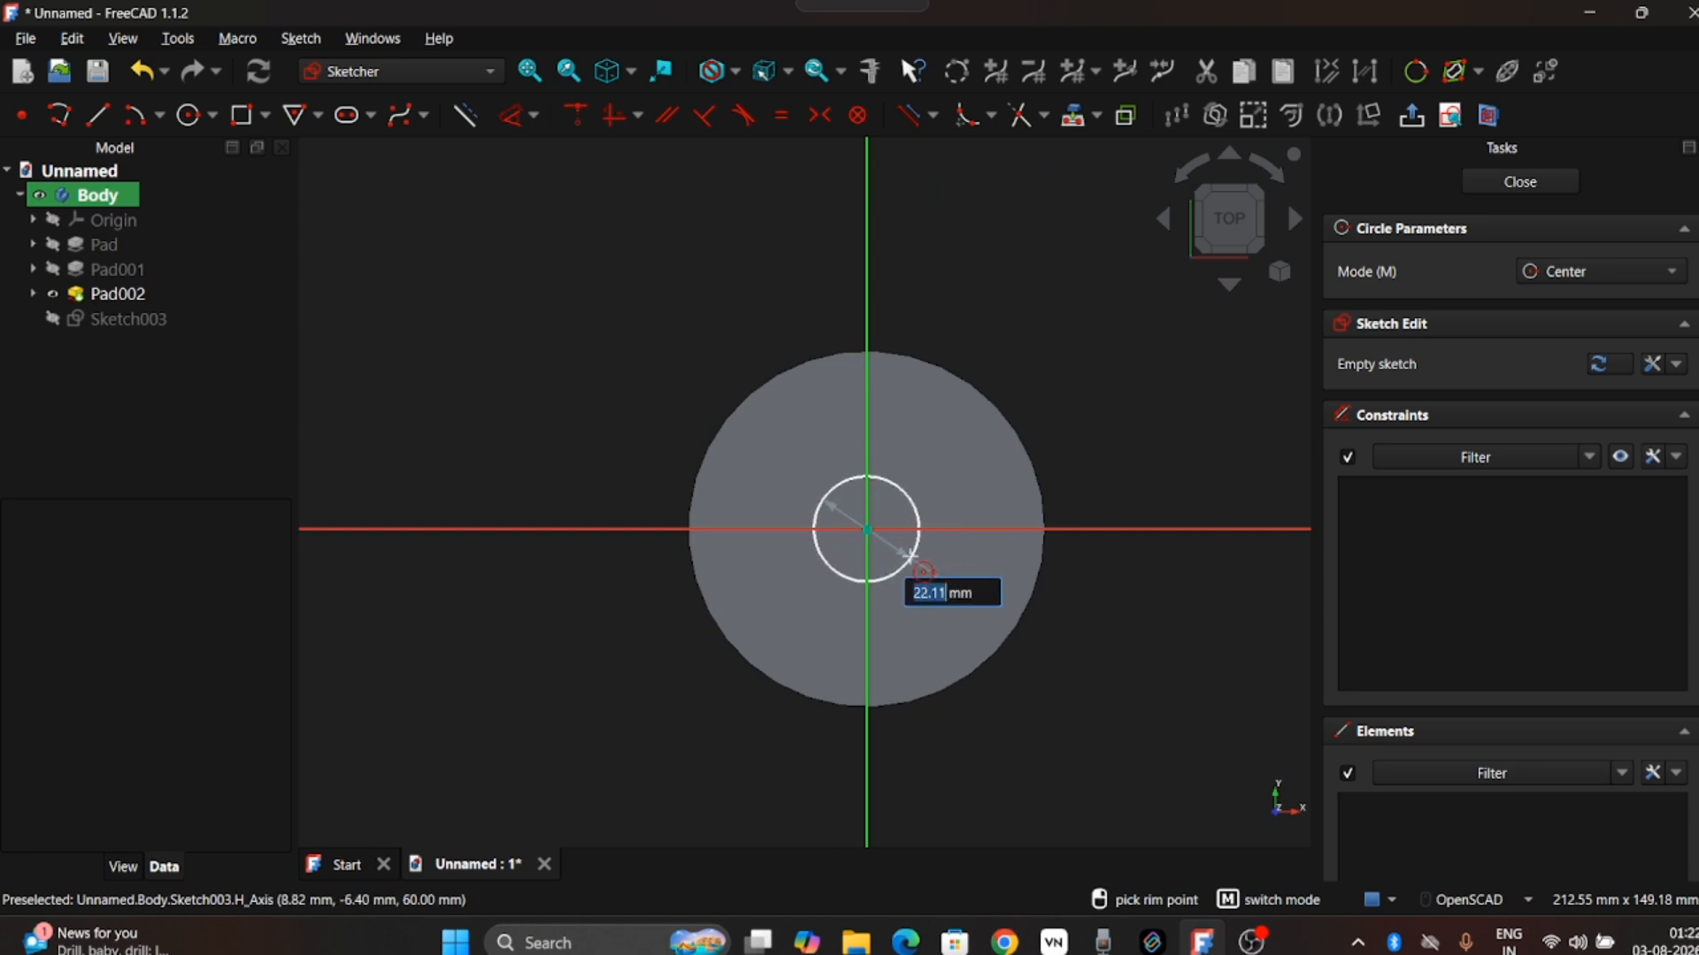
pyautogui.write('15')
pyautogui.press('Return')
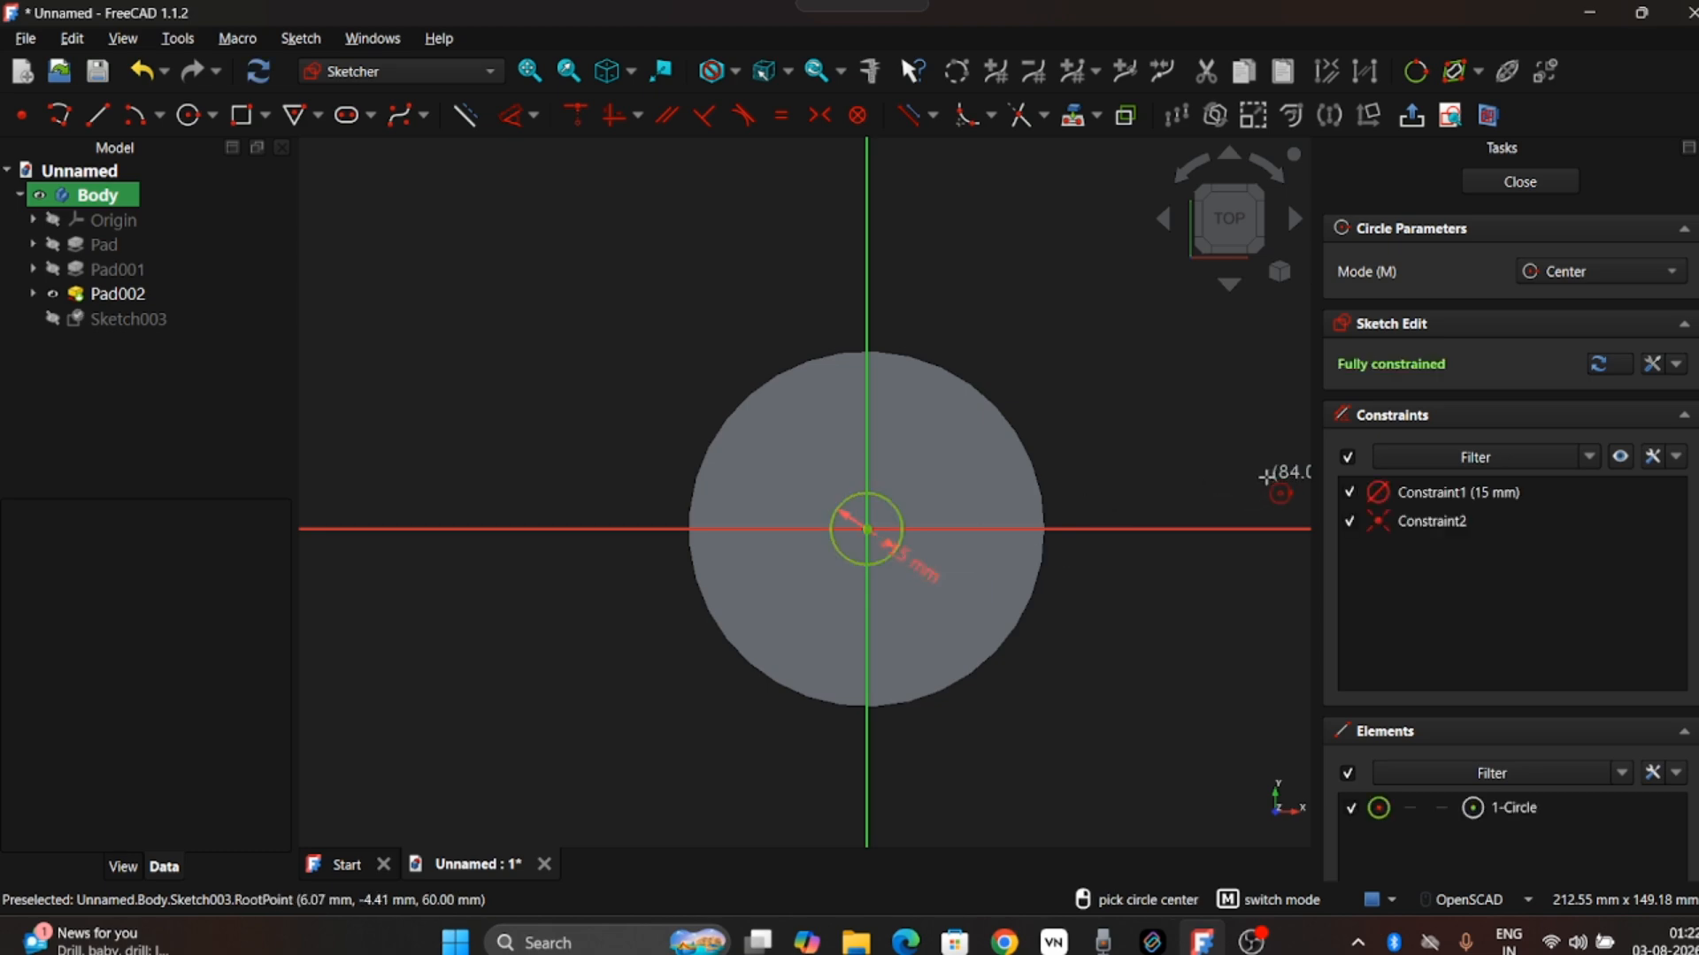
pyautogui.press('Escape')
pyautogui.press('Escape')
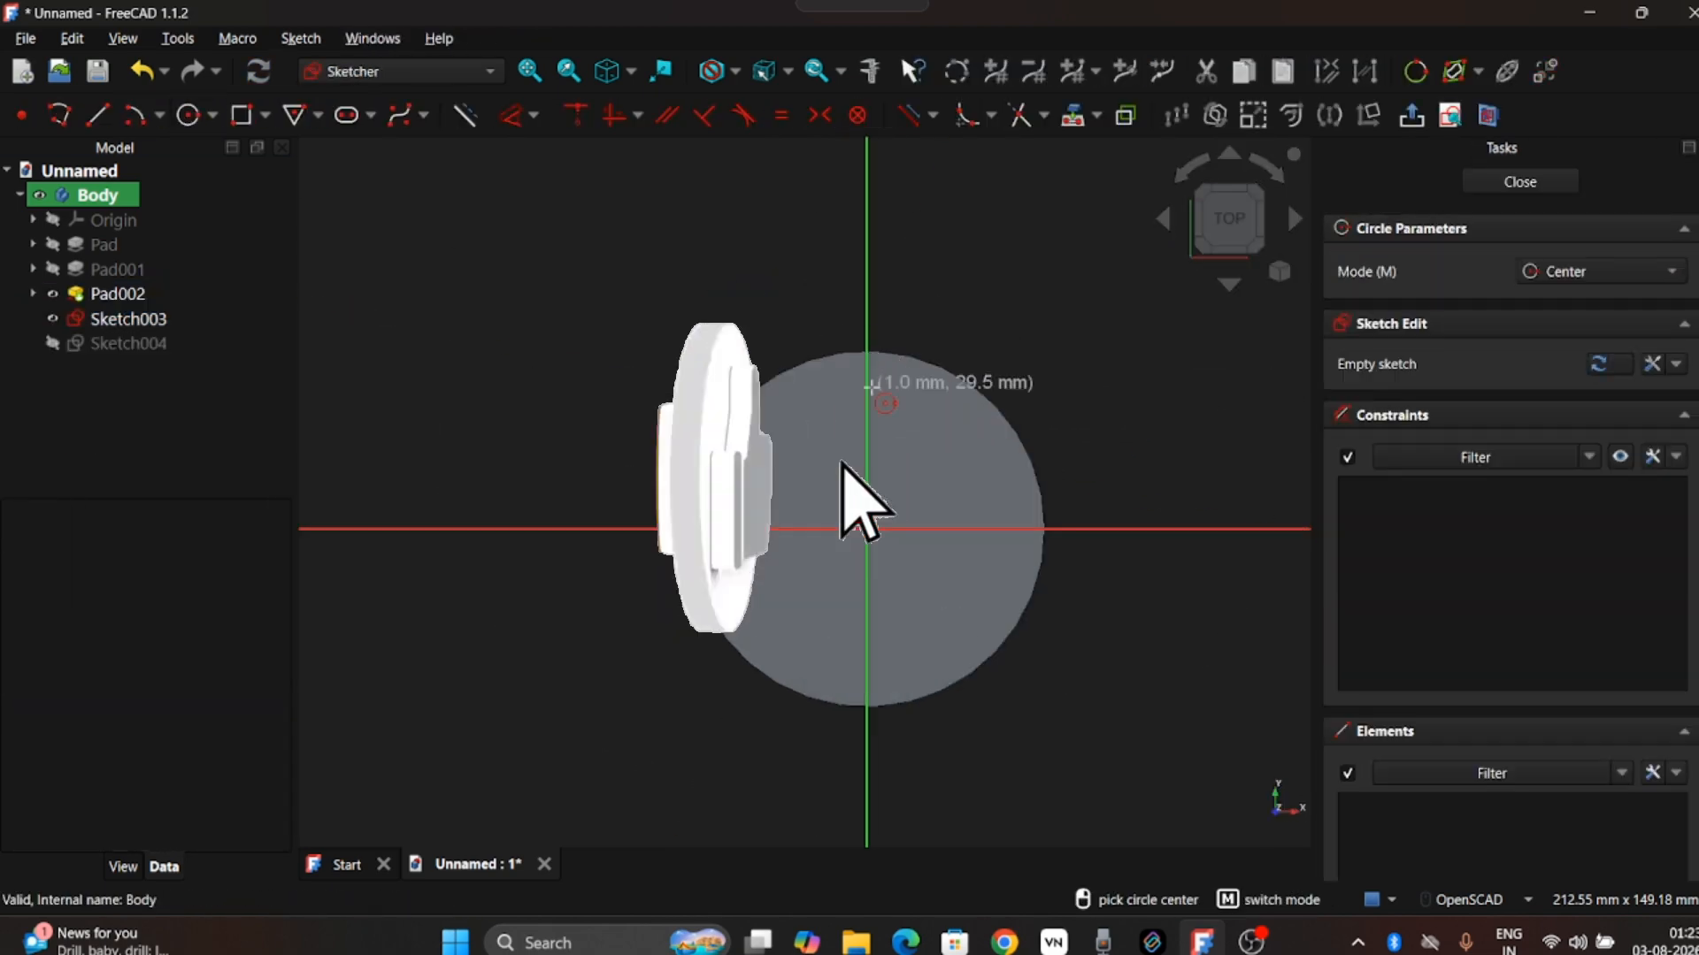
# Step: Draw an 8 mm circle on the Y axis near the upper flange's rim and a centred rectangle across the rim on the positive X axis
pyautogui.write('5')
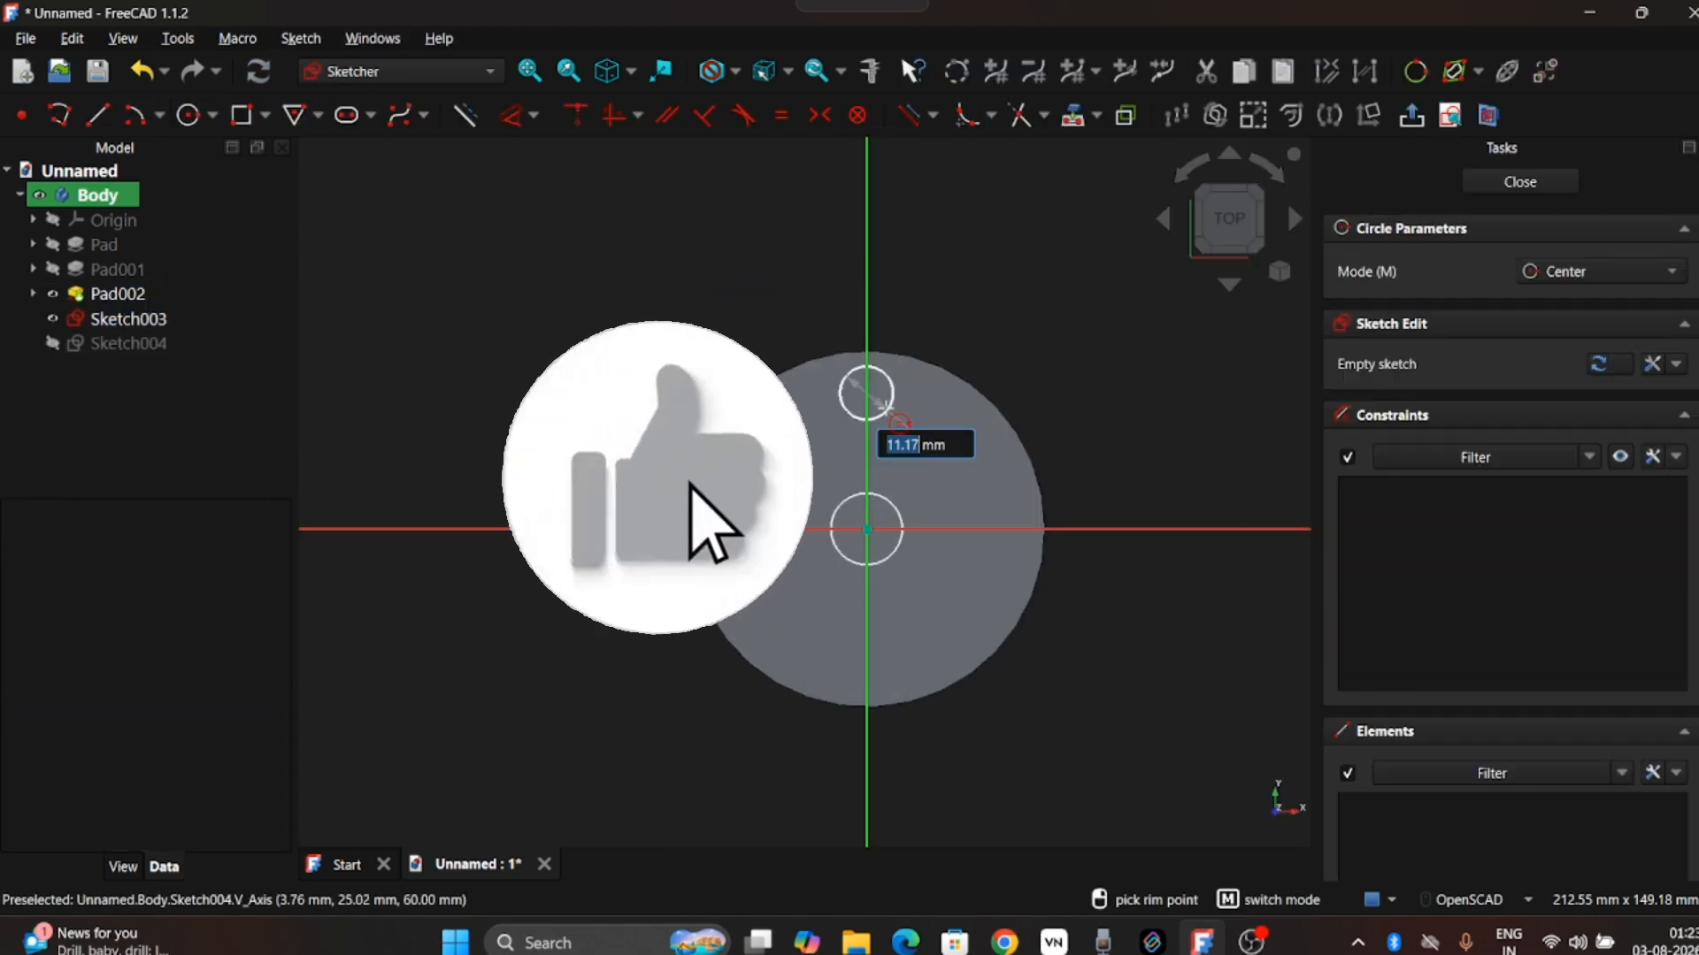
pyautogui.press('Return')
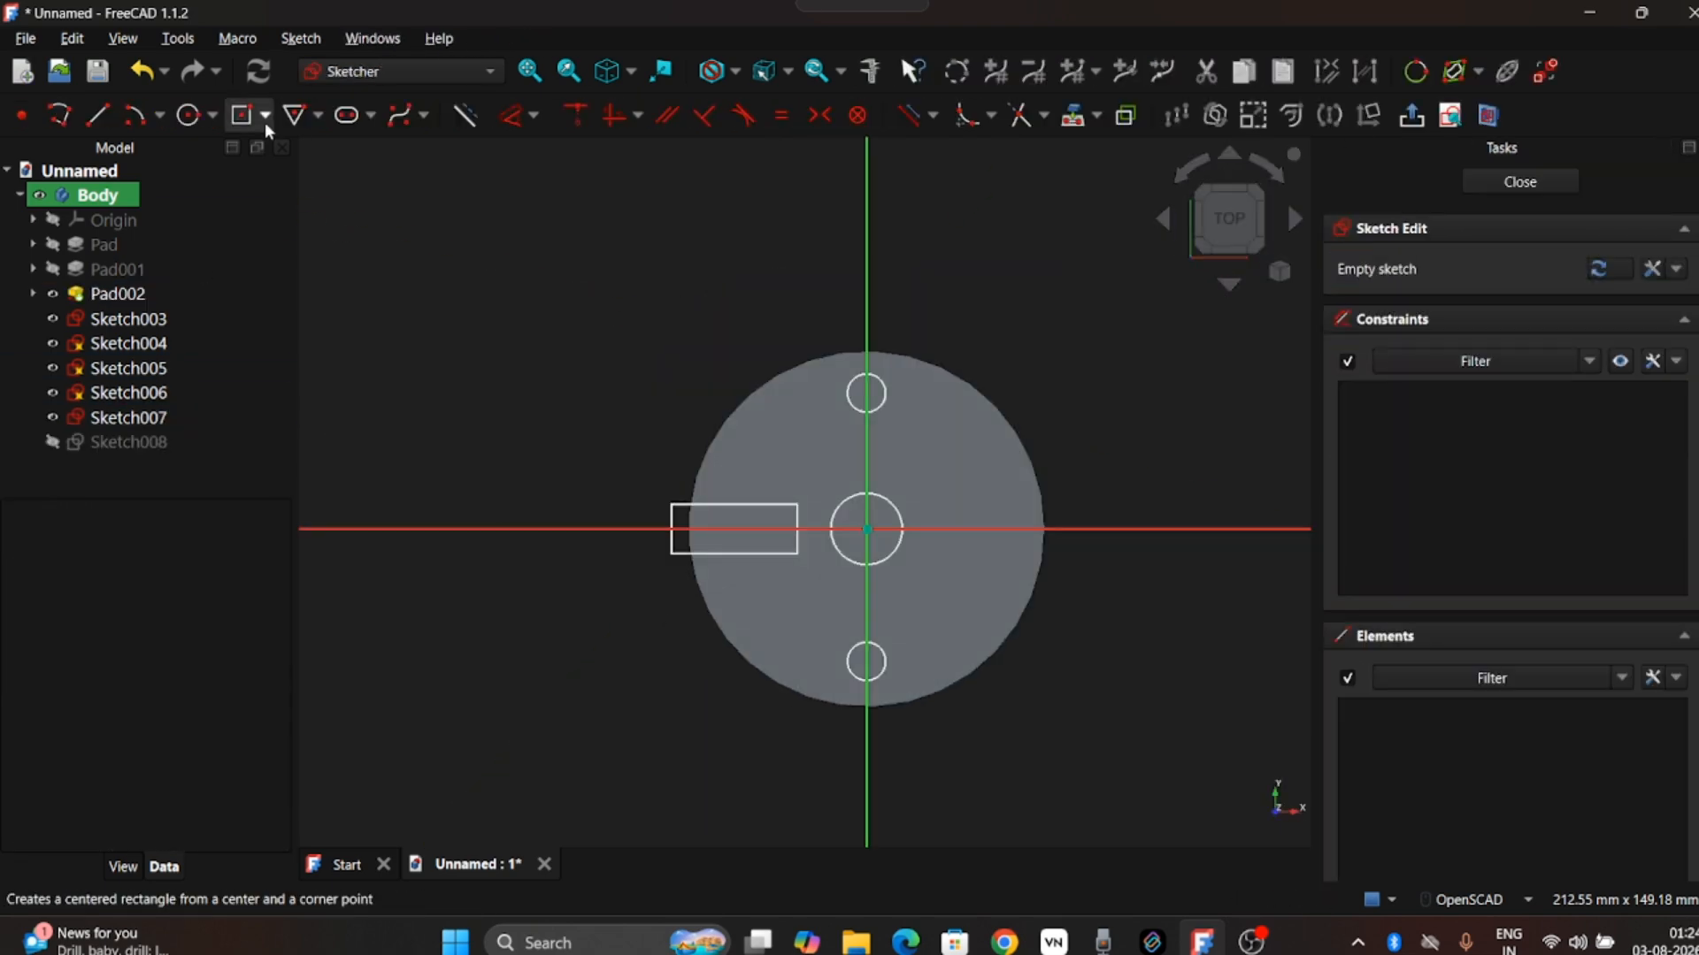
pyautogui.click(1044, 529)
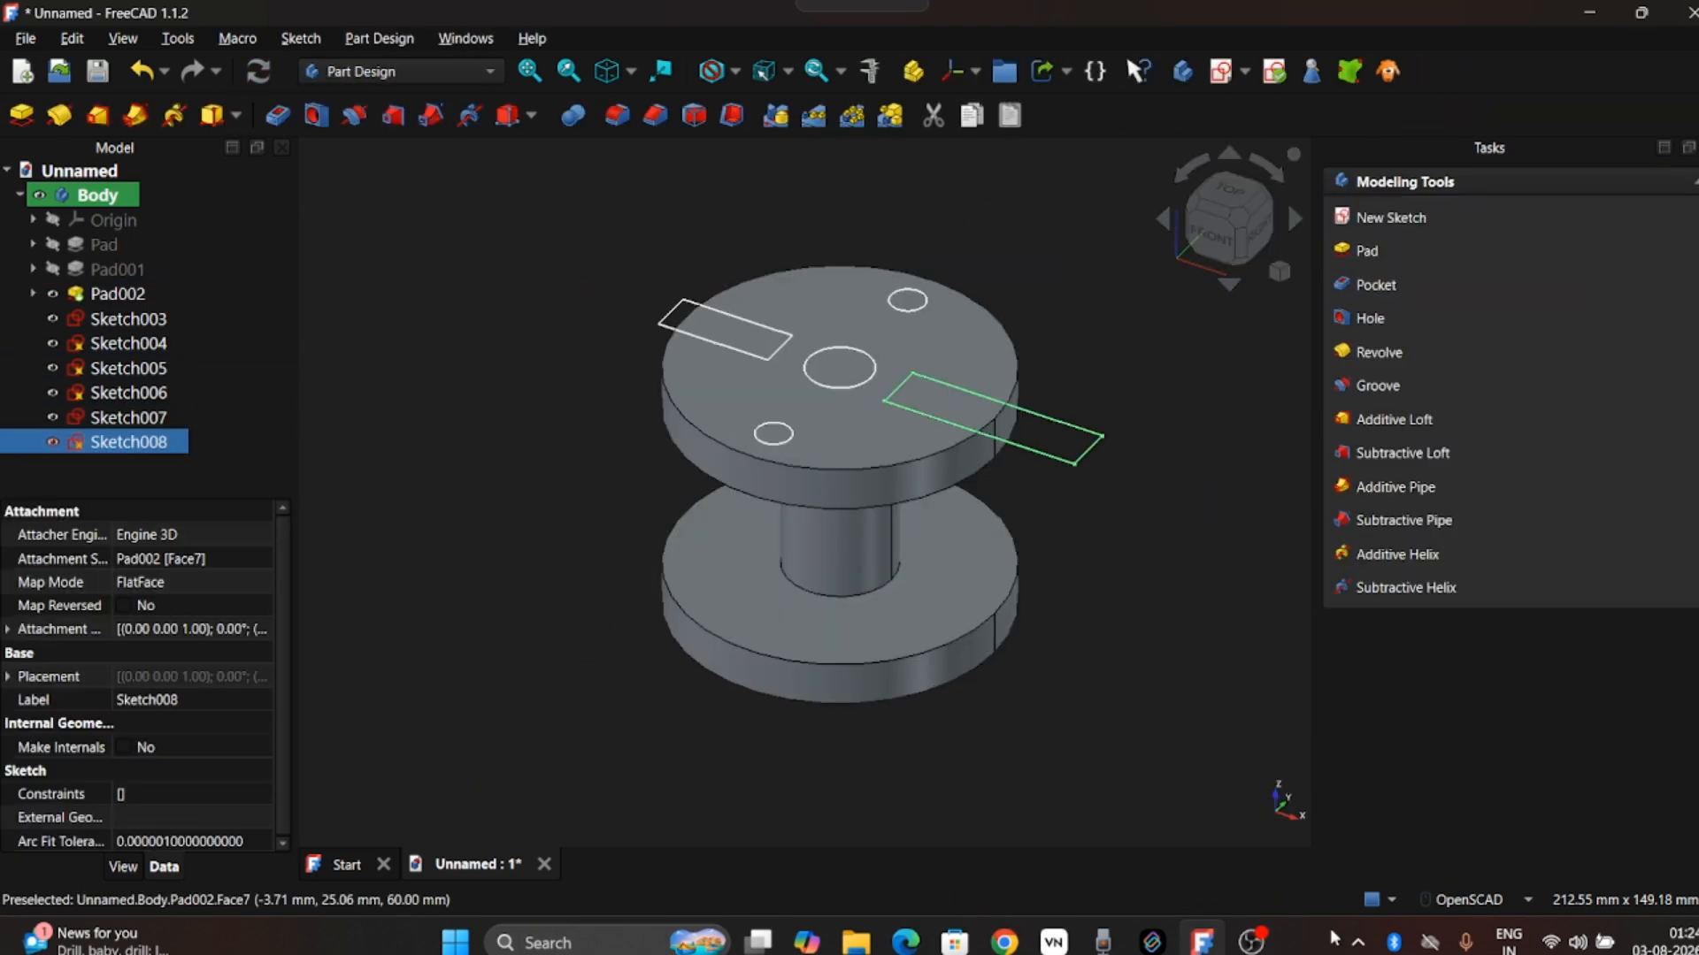
# Step: Pocket the central 15 mm circle with type Through all, showing the final result without the preview overlay
pyautogui.click(865, 372)
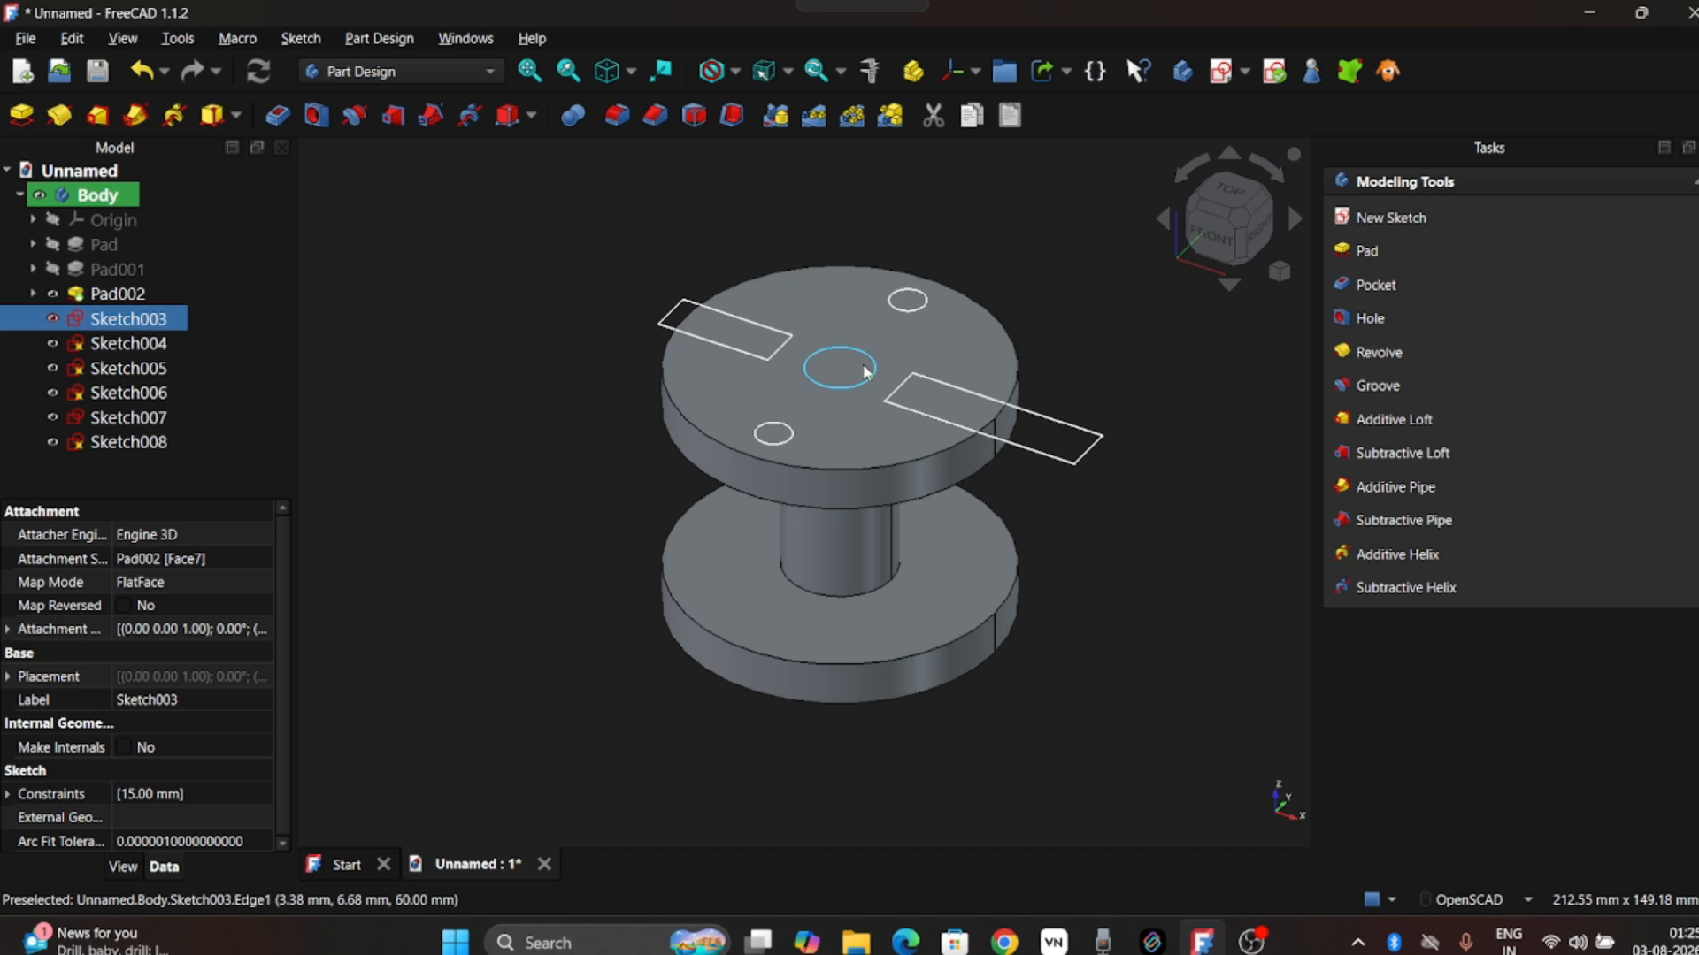
pyautogui.click(867, 372)
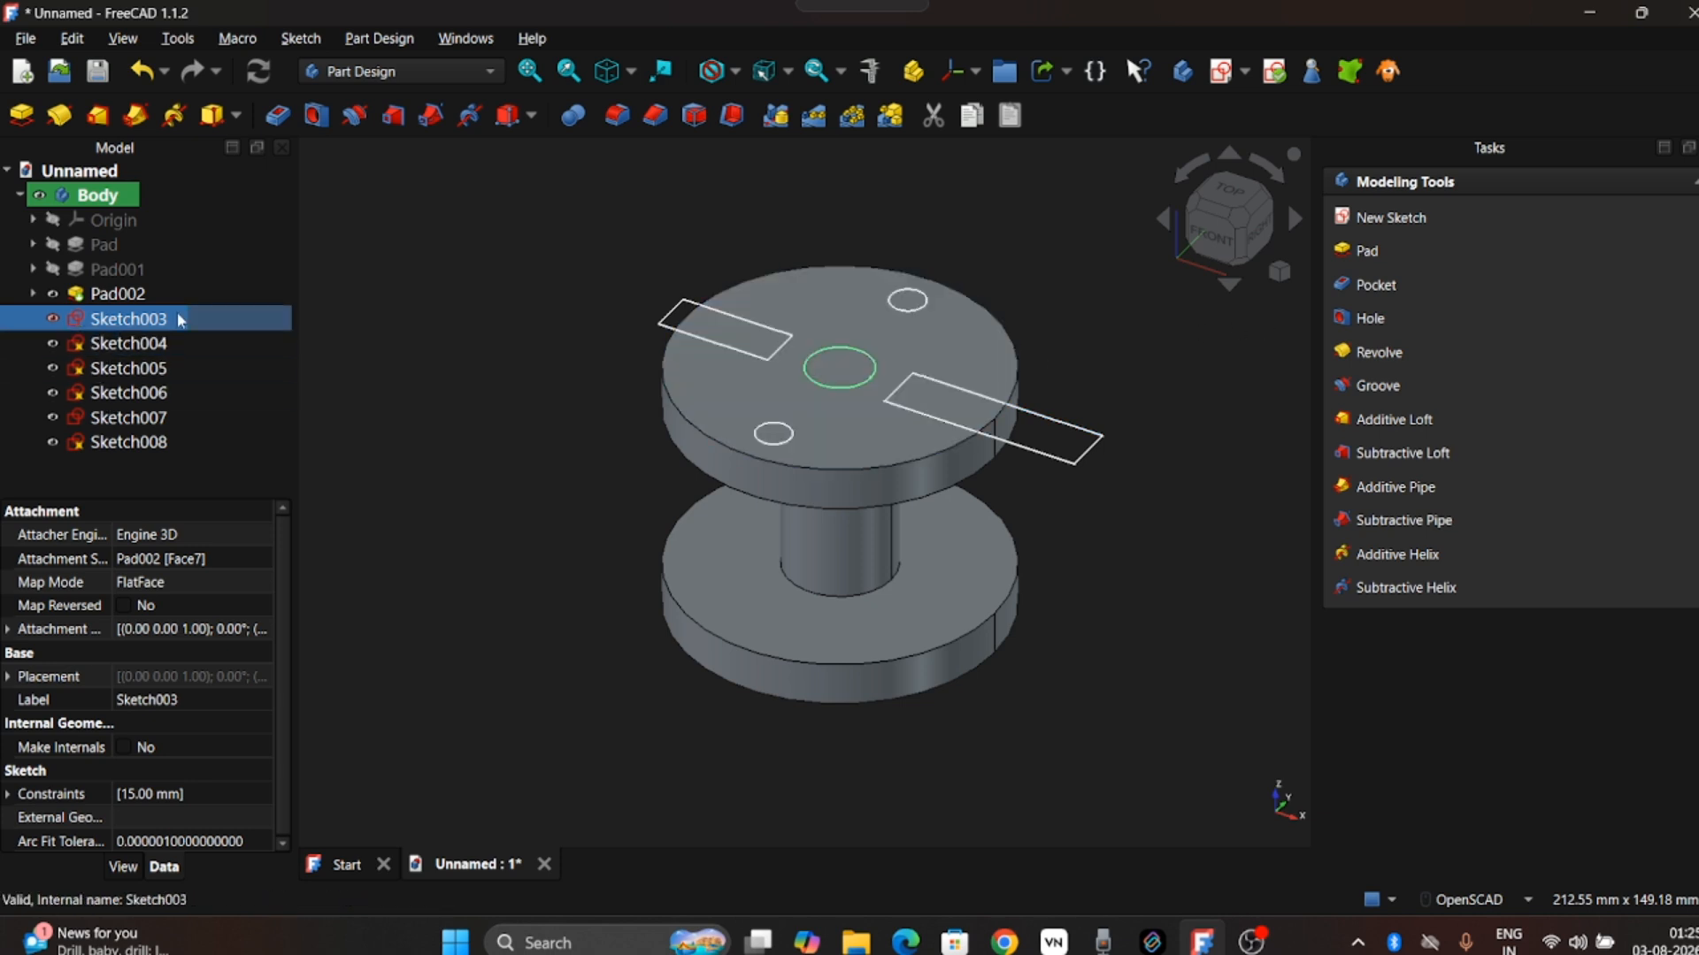
pyautogui.click(313, 116)
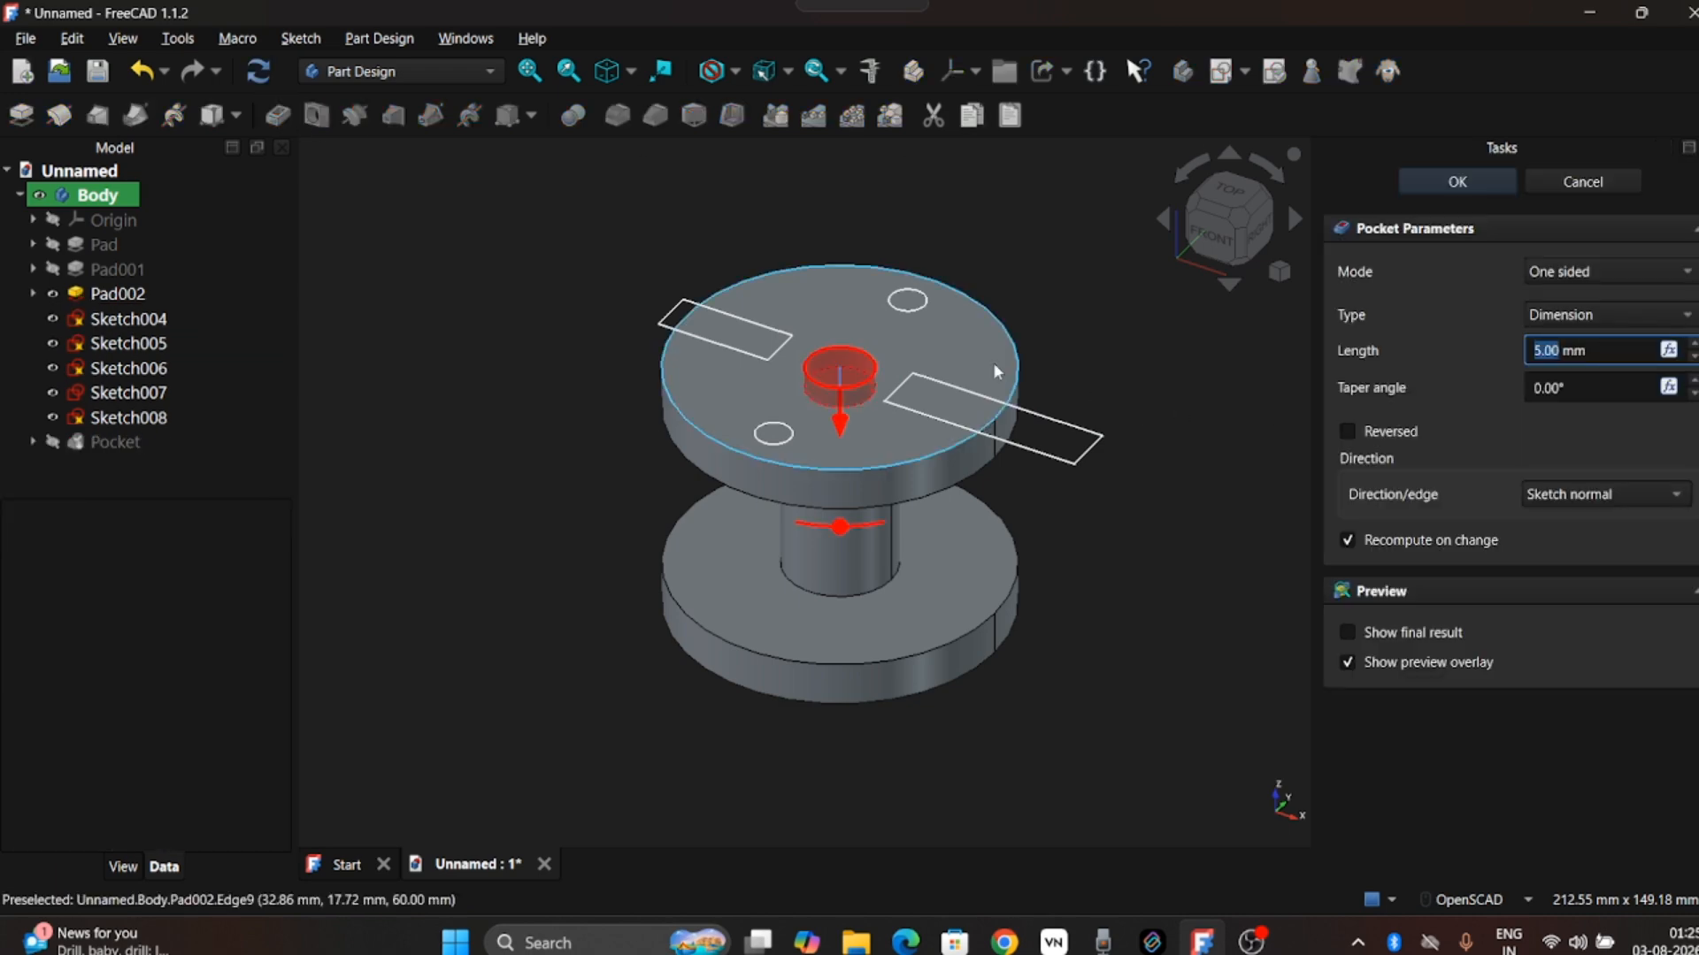
pyautogui.moveTo(1051, 320); pyautogui.dragTo(1075, 384, button='middle')
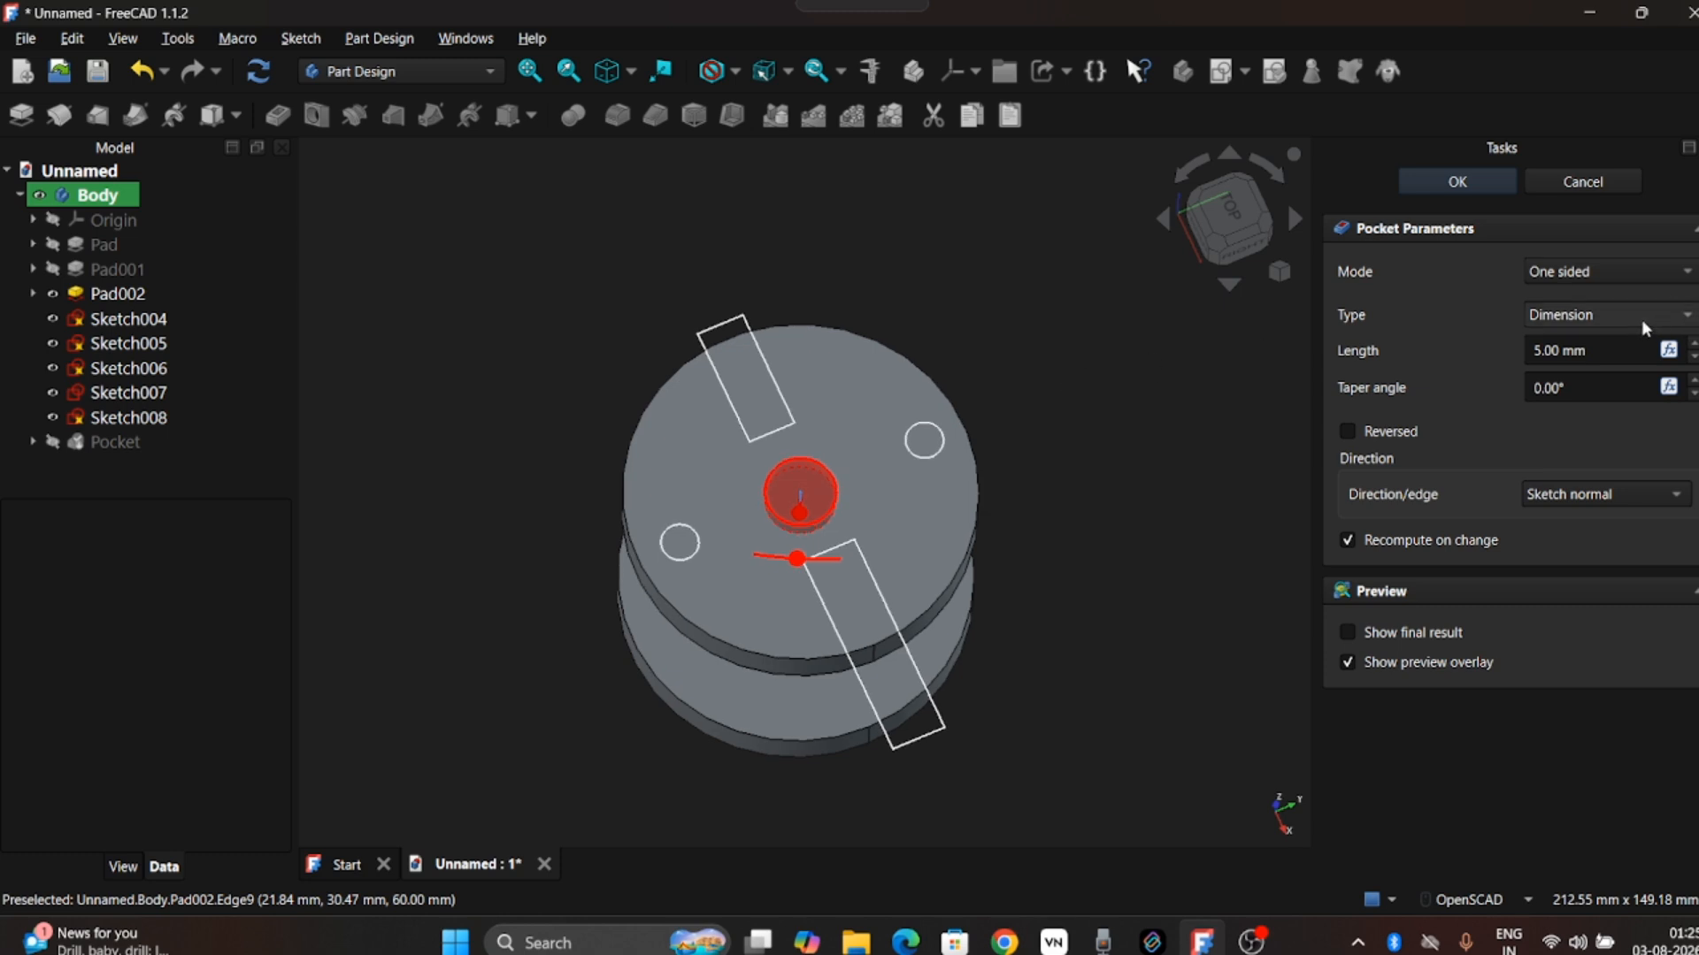
pyautogui.click(1603, 318)
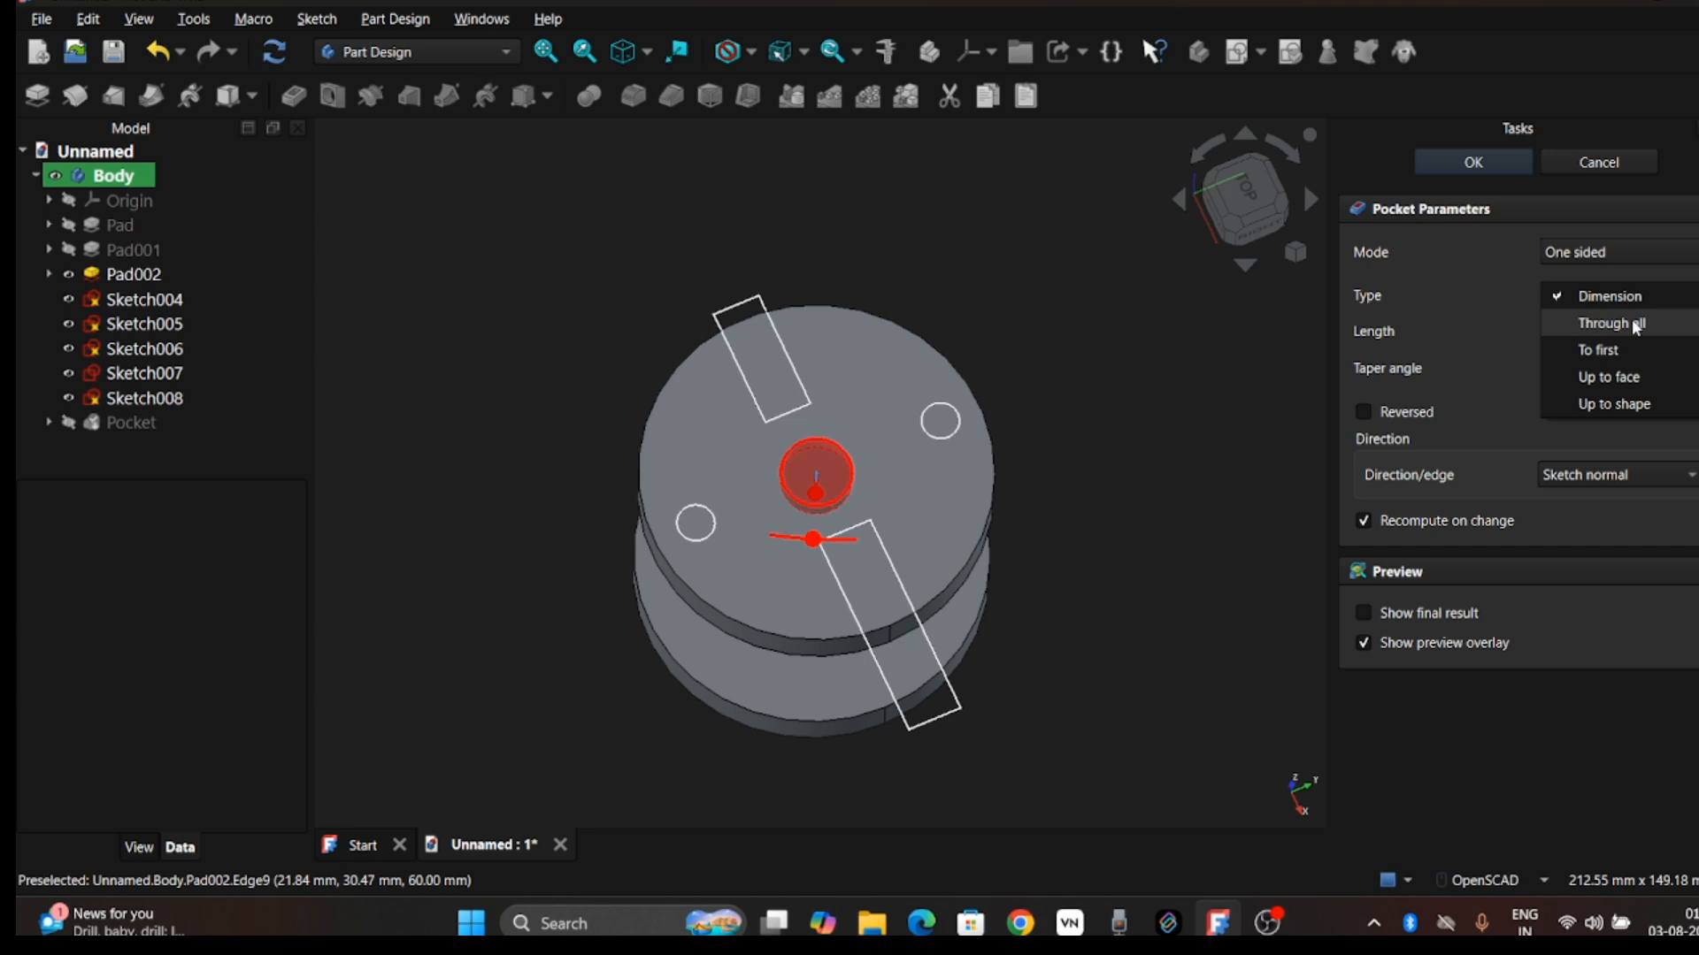
pyautogui.click(1635, 325)
pyautogui.moveTo(1185, 462); pyautogui.dragTo(1075, 320, button='middle')
pyautogui.click(1385, 608)
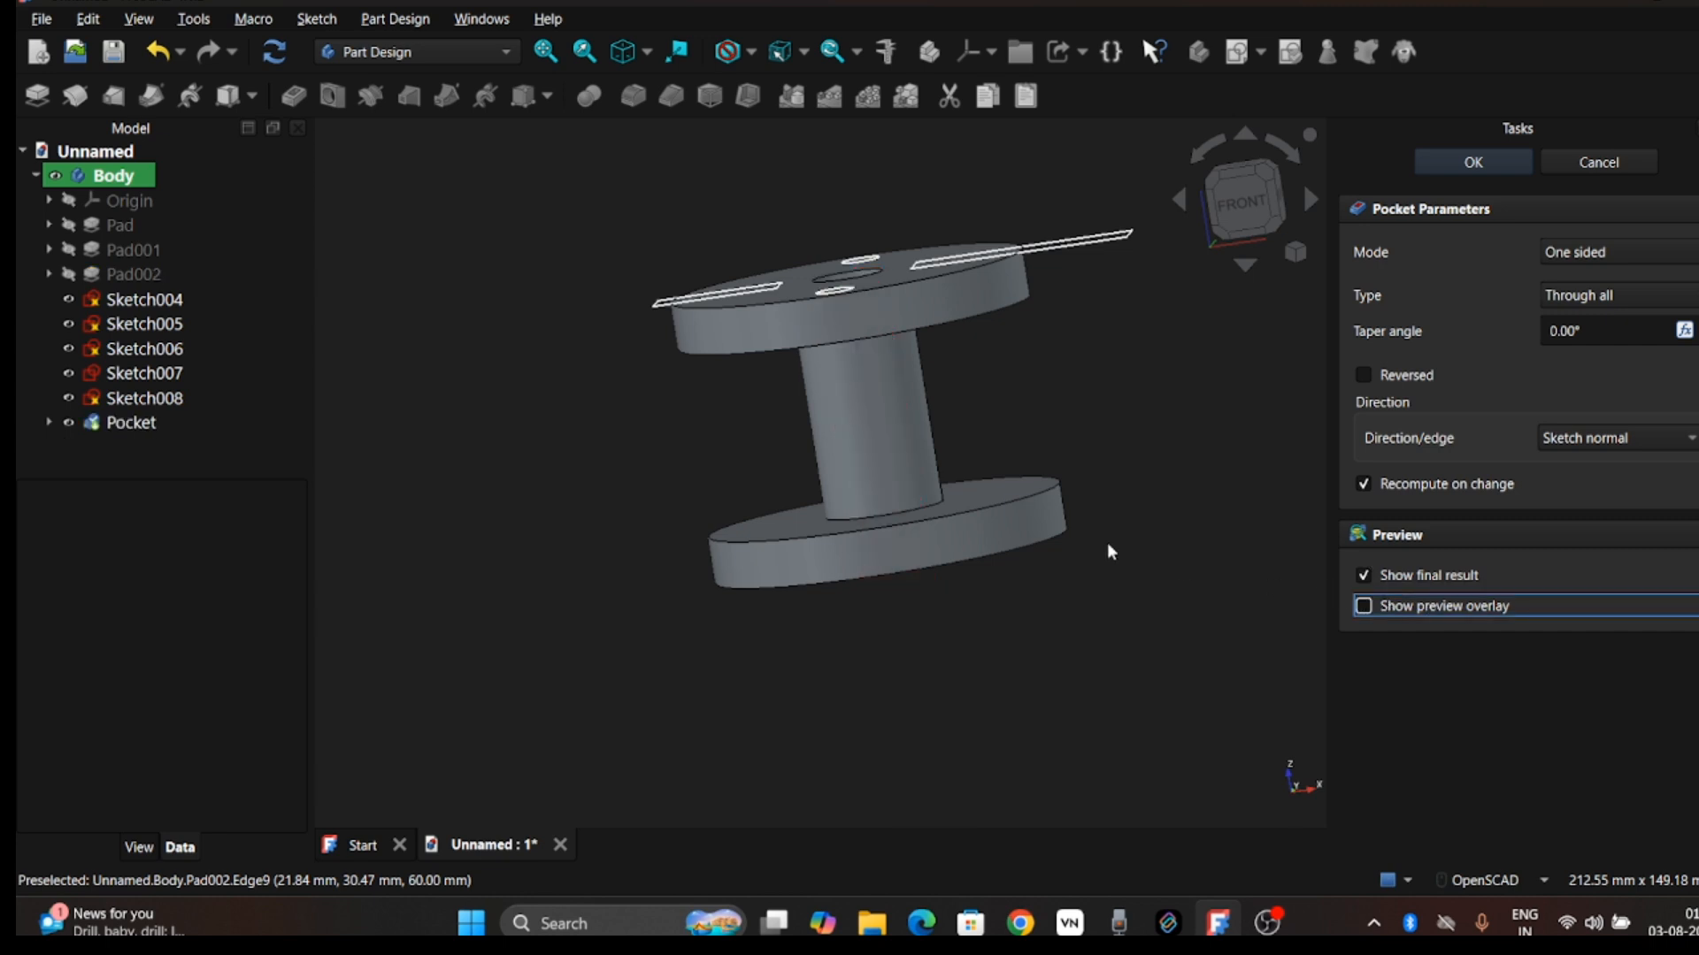
pyautogui.moveTo(1107, 549); pyautogui.dragTo(929, 519, button='middle')
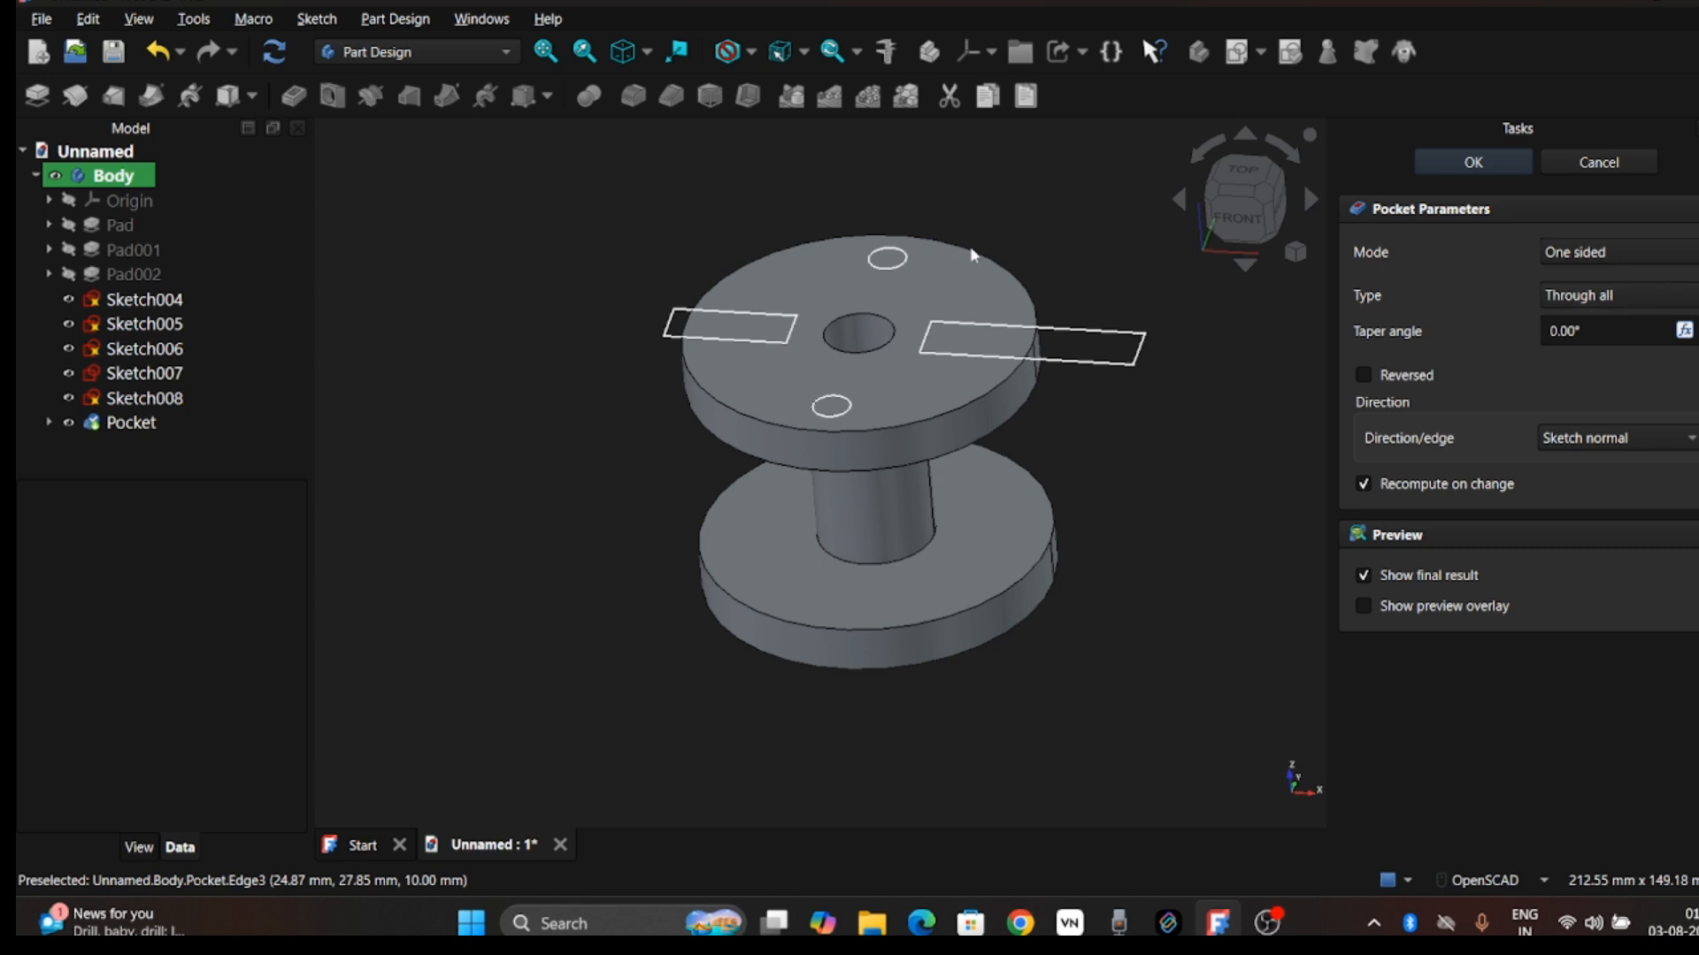
# Step: Pocket the rectangle on the positive X side 7 mm deep into the upper flange
pyautogui.click(670, 331)
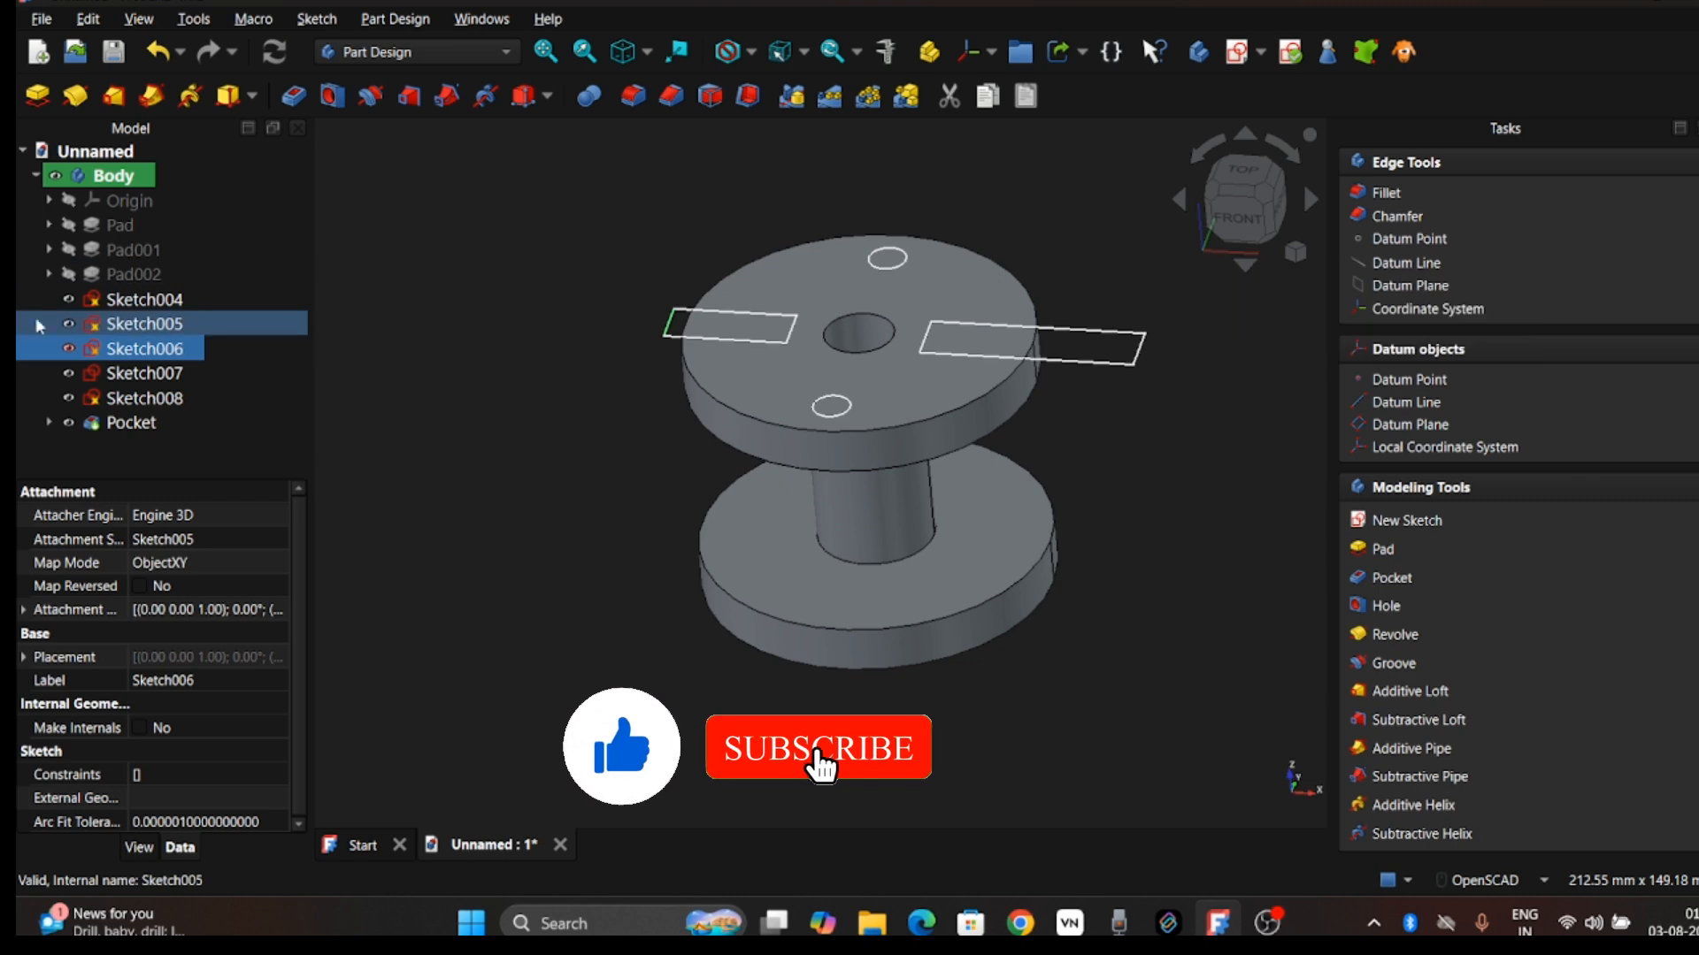
pyautogui.click(117, 307)
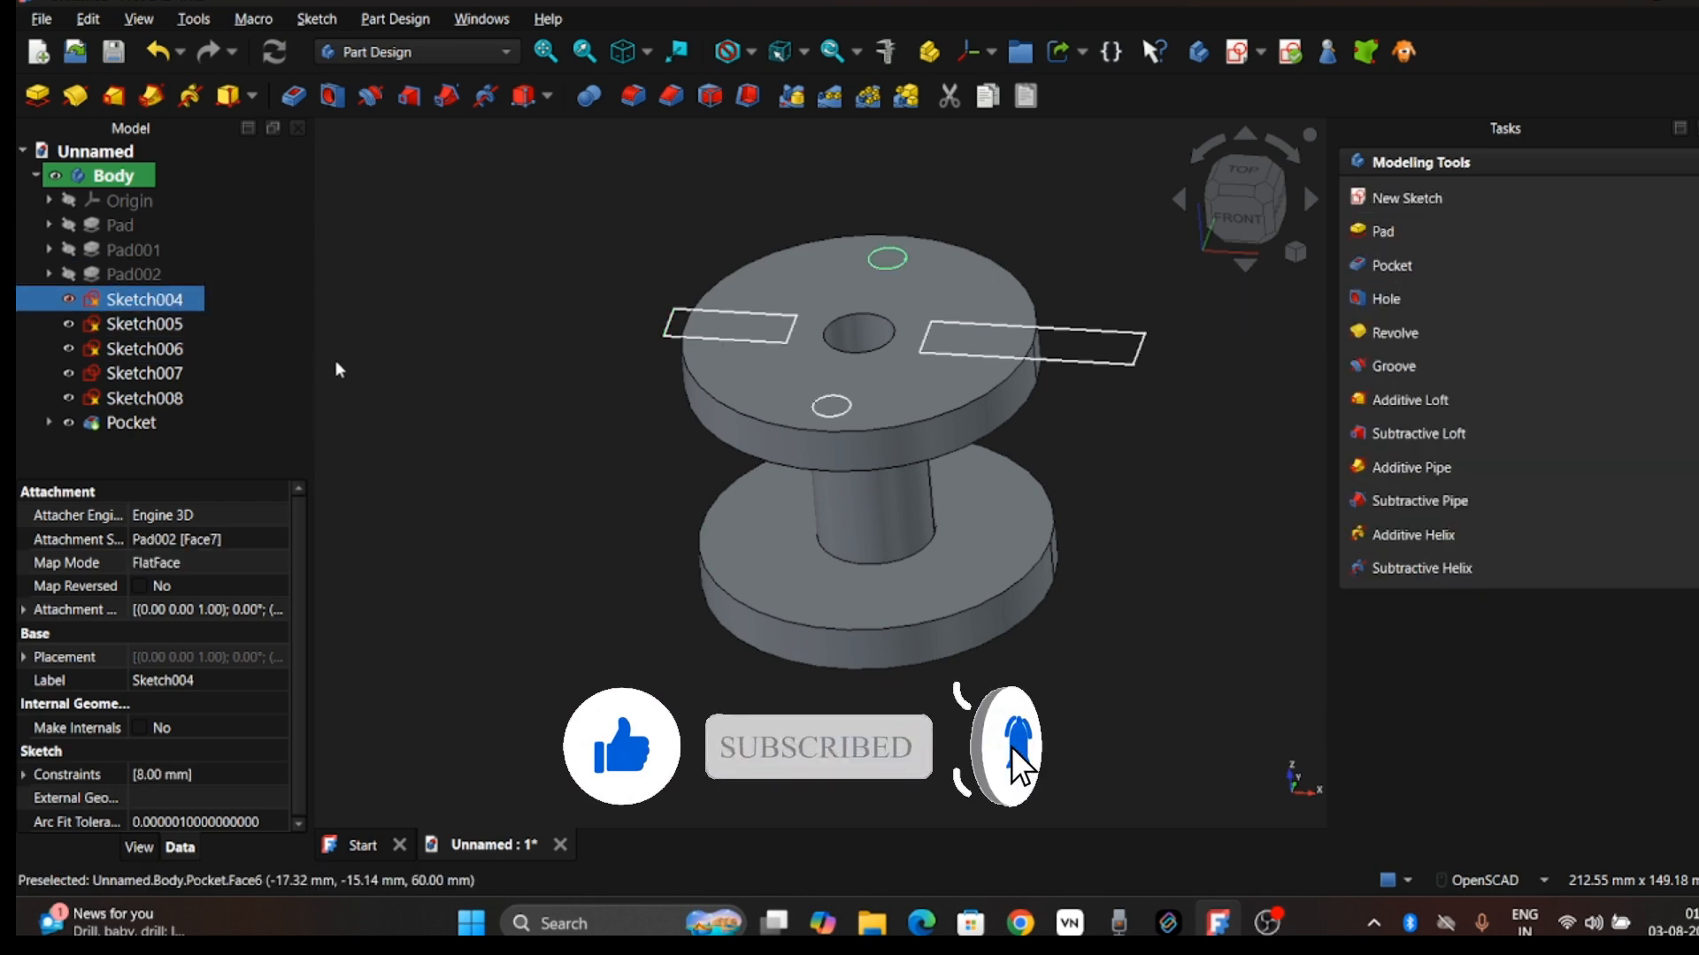
pyautogui.click(175, 373)
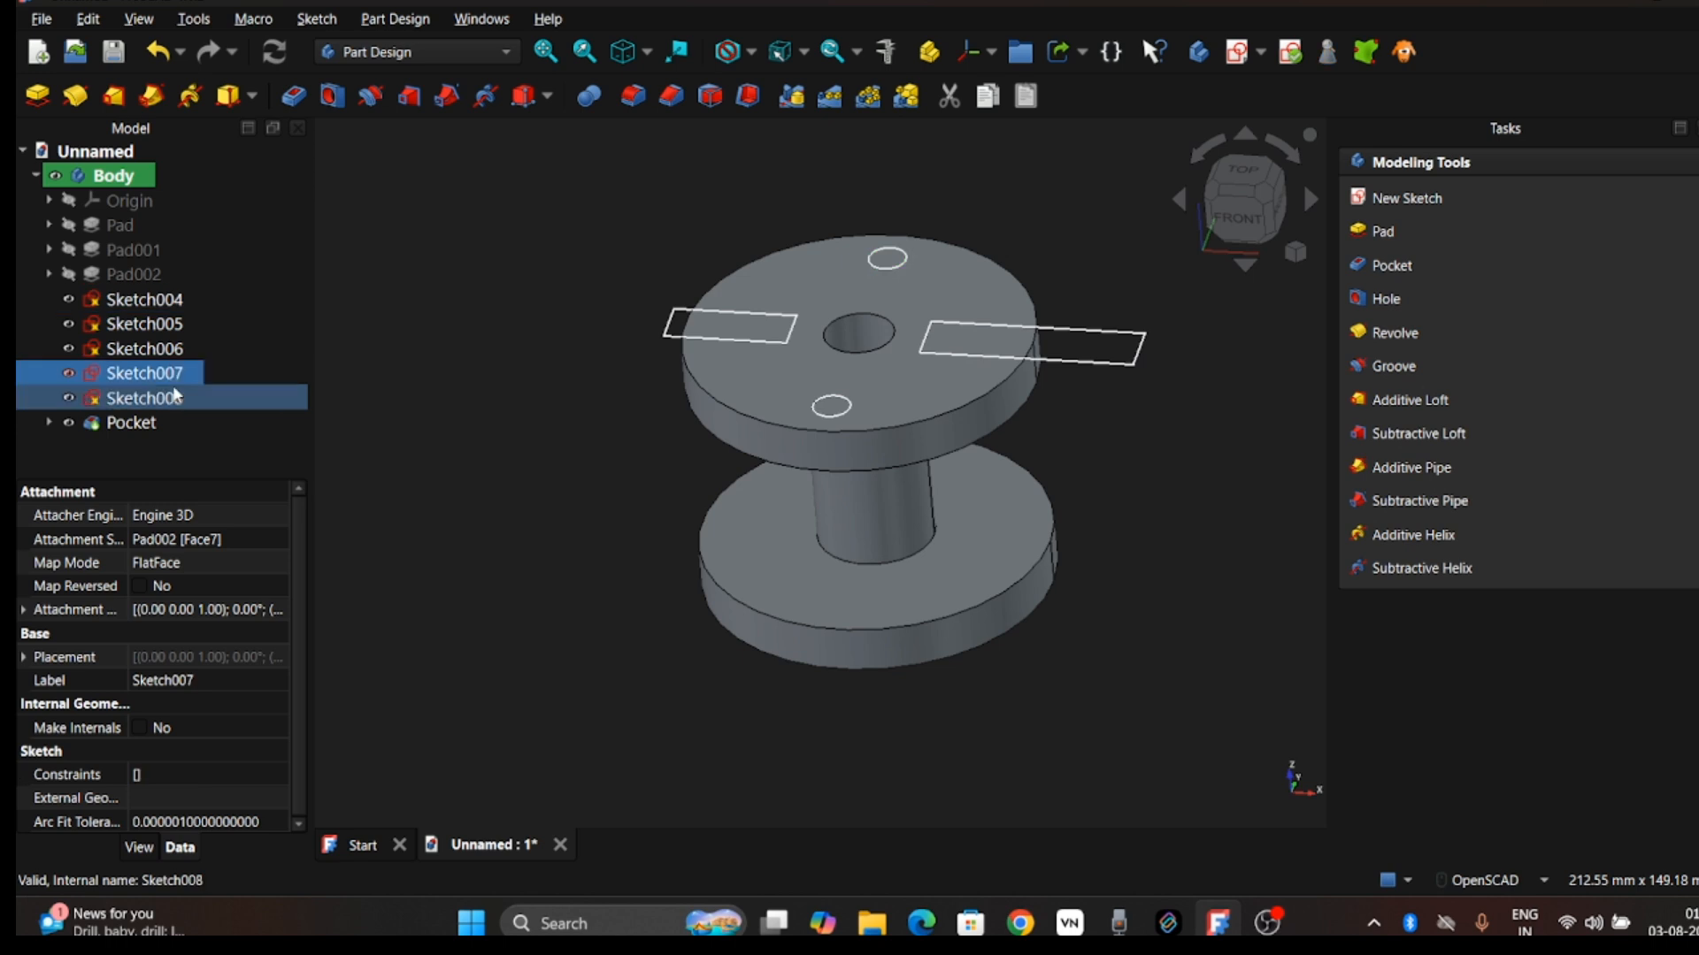
pyautogui.click(178, 394)
pyautogui.moveTo(1101, 425); pyautogui.dragTo(1112, 457, button='middle')
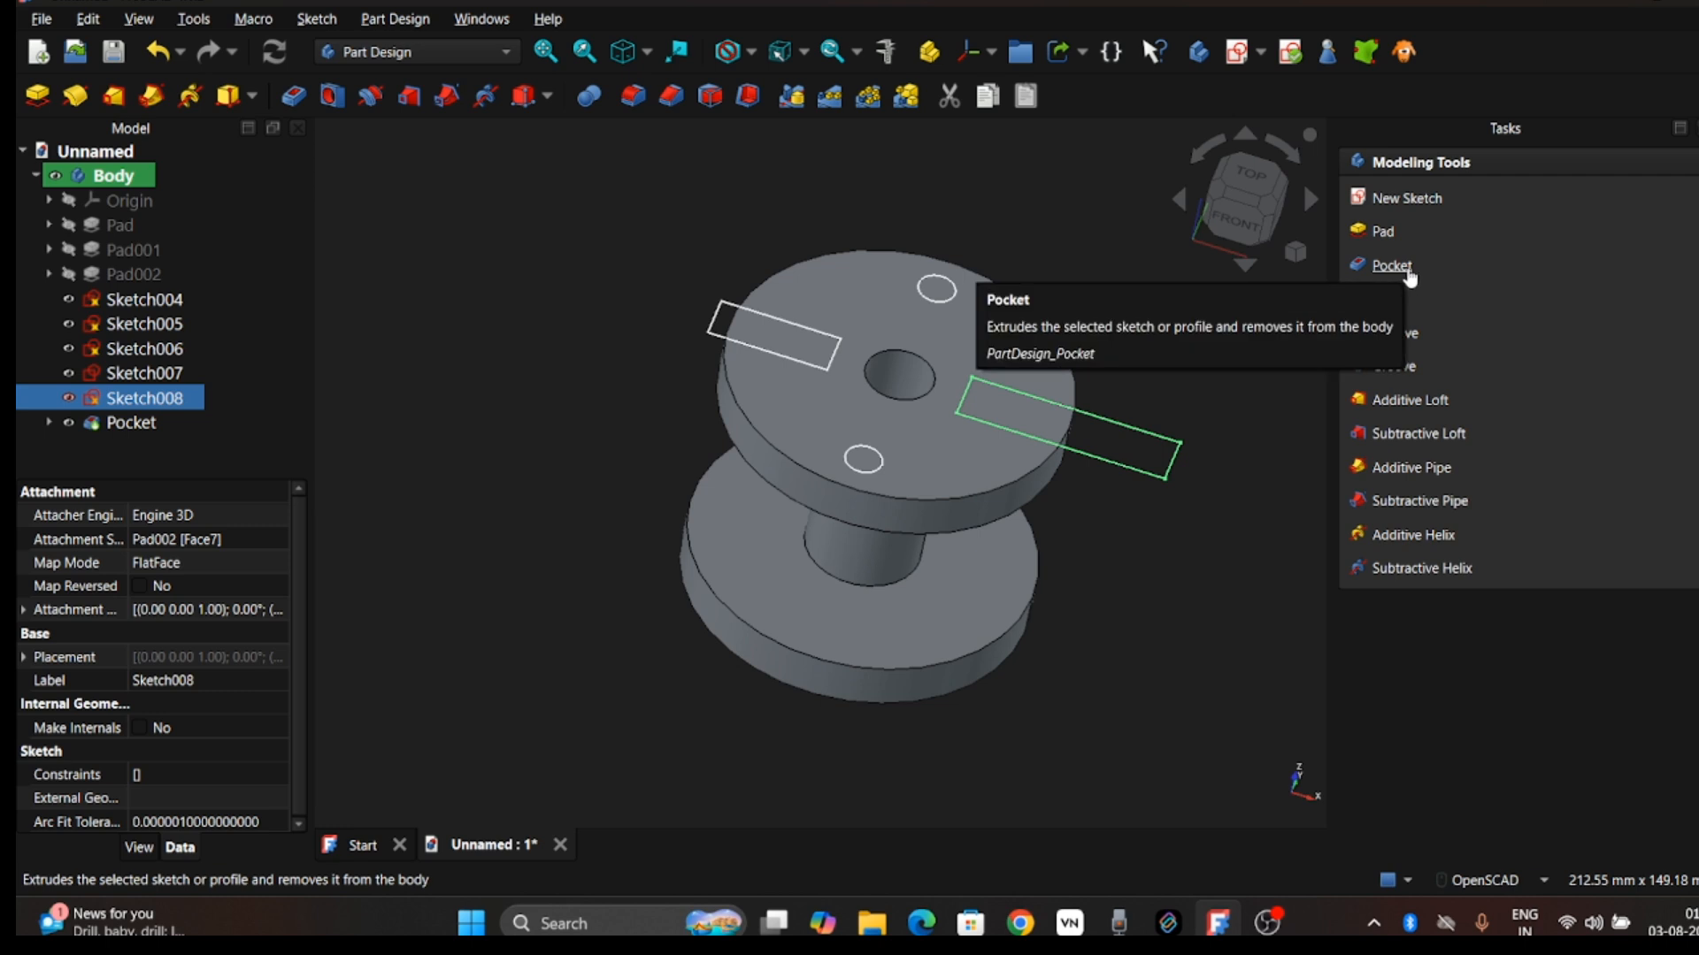
pyautogui.click(1409, 276)
pyautogui.moveTo(1133, 386); pyautogui.dragTo(1059, 351)
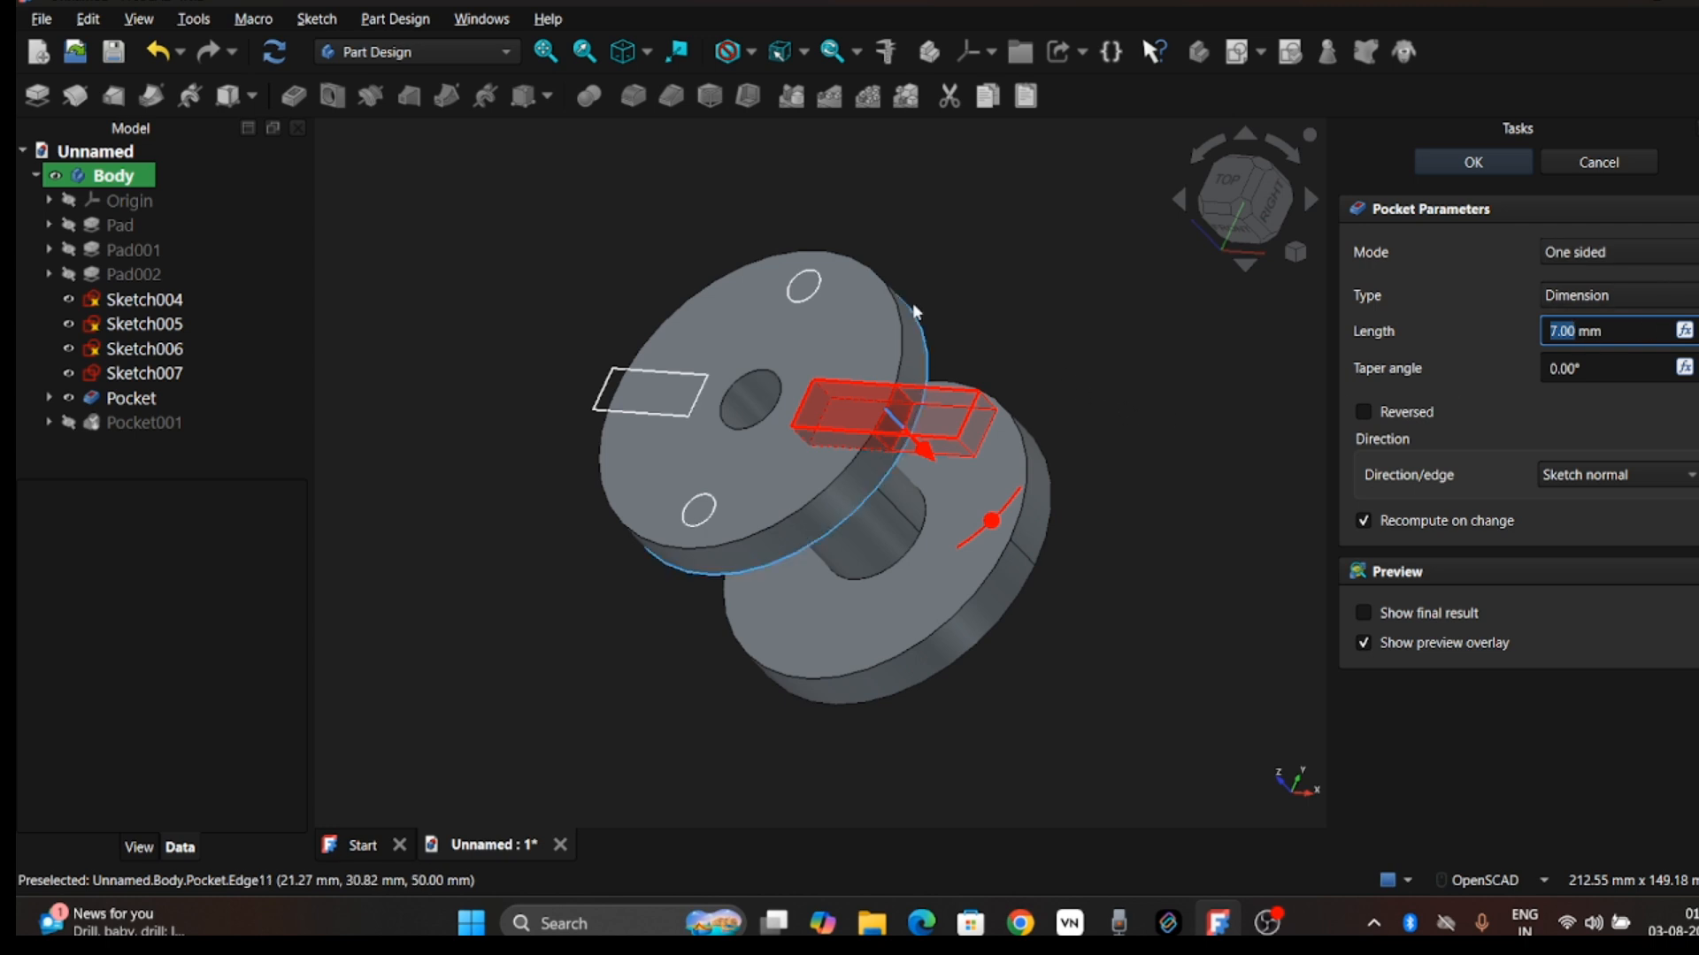
pyautogui.moveTo(916, 312); pyautogui.dragTo(967, 341)
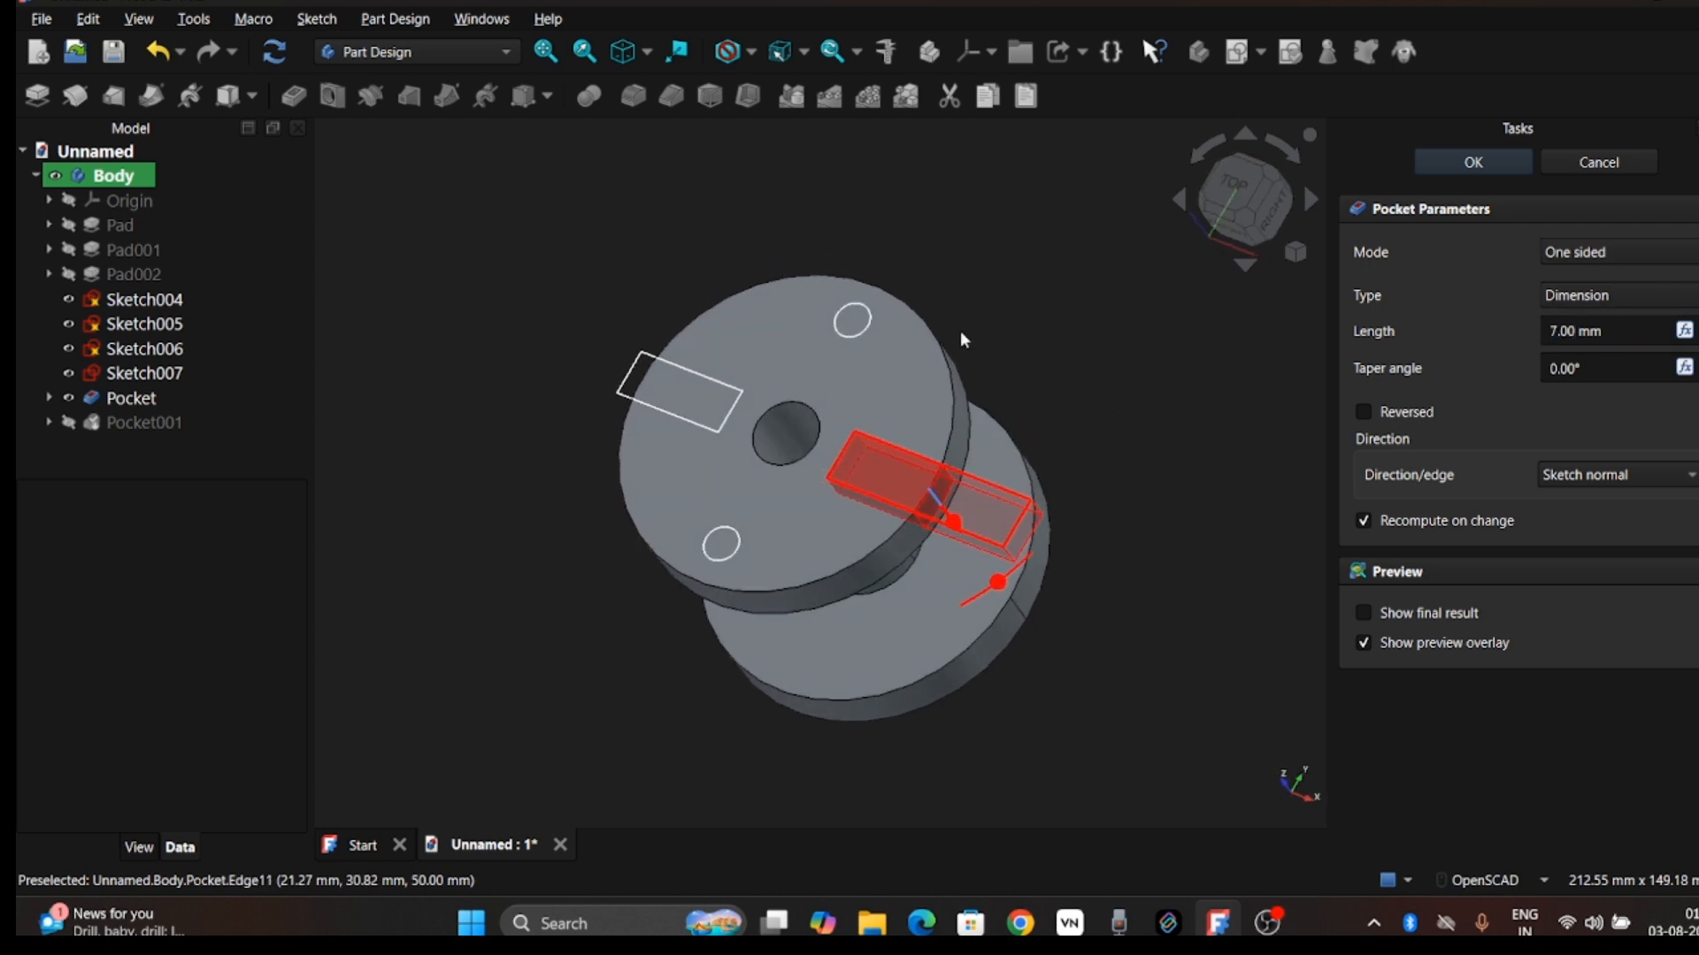
pyautogui.click(1498, 169)
# Step: Start a pocket from the 8 mm circle on the positive Y side of the upper flange with type To first
pyautogui.moveTo(1043, 481); pyautogui.dragTo(977, 463)
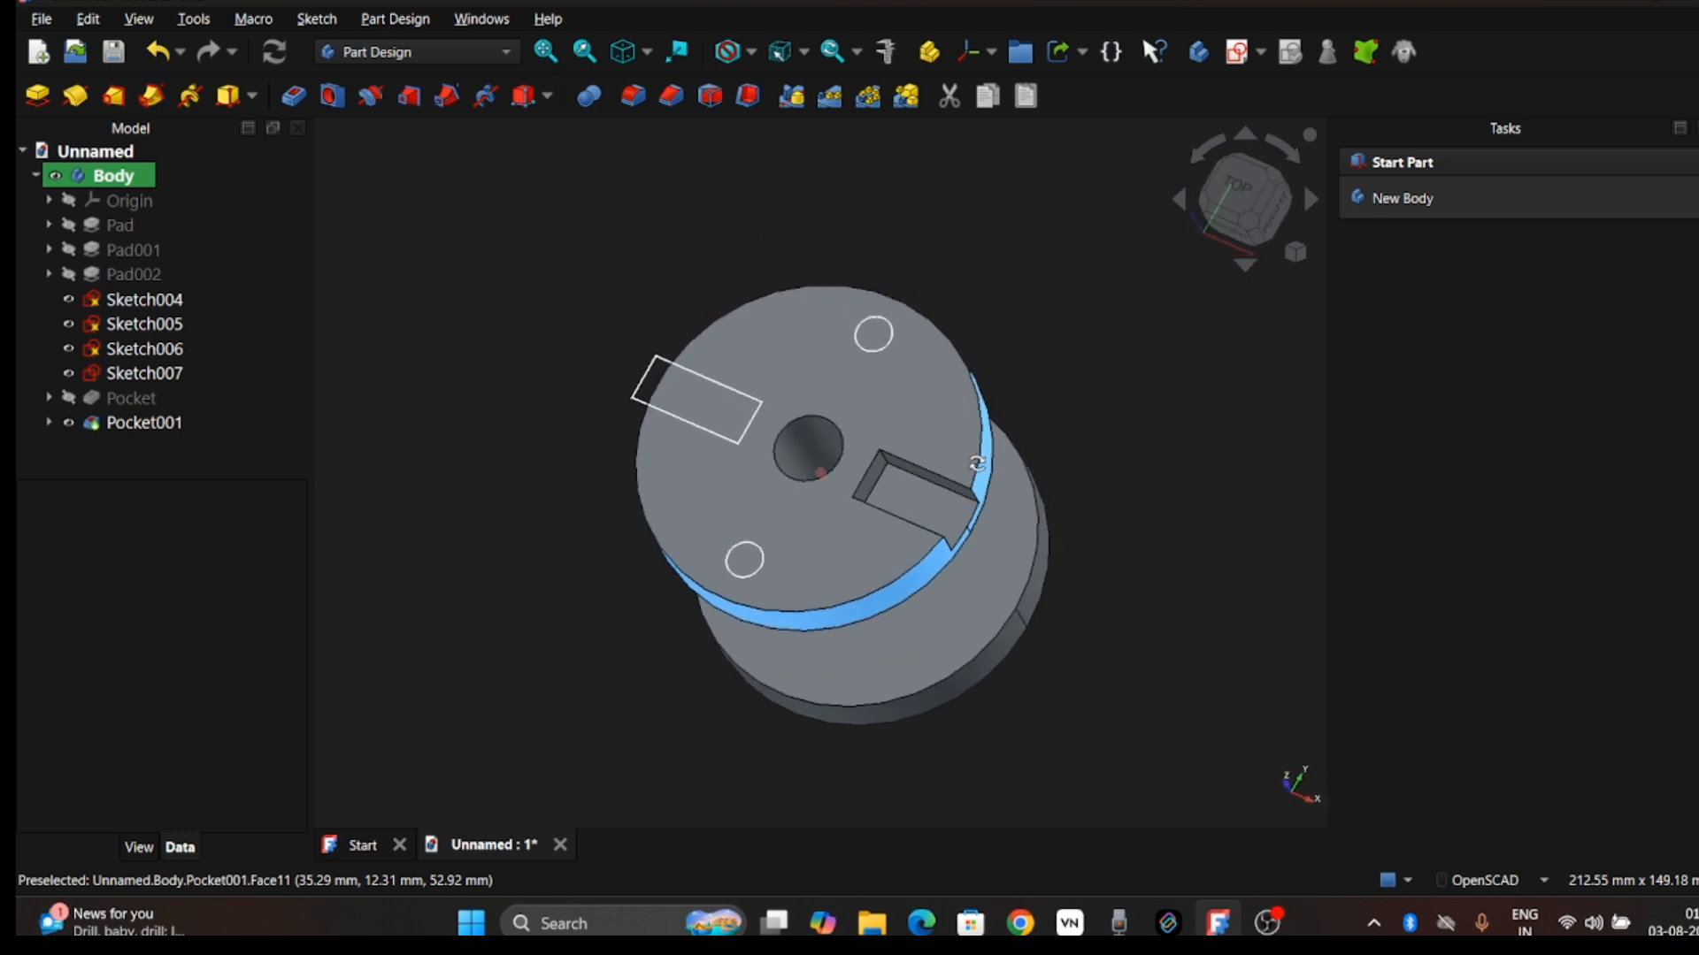
pyautogui.moveTo(953, 381); pyautogui.dragTo(940, 440)
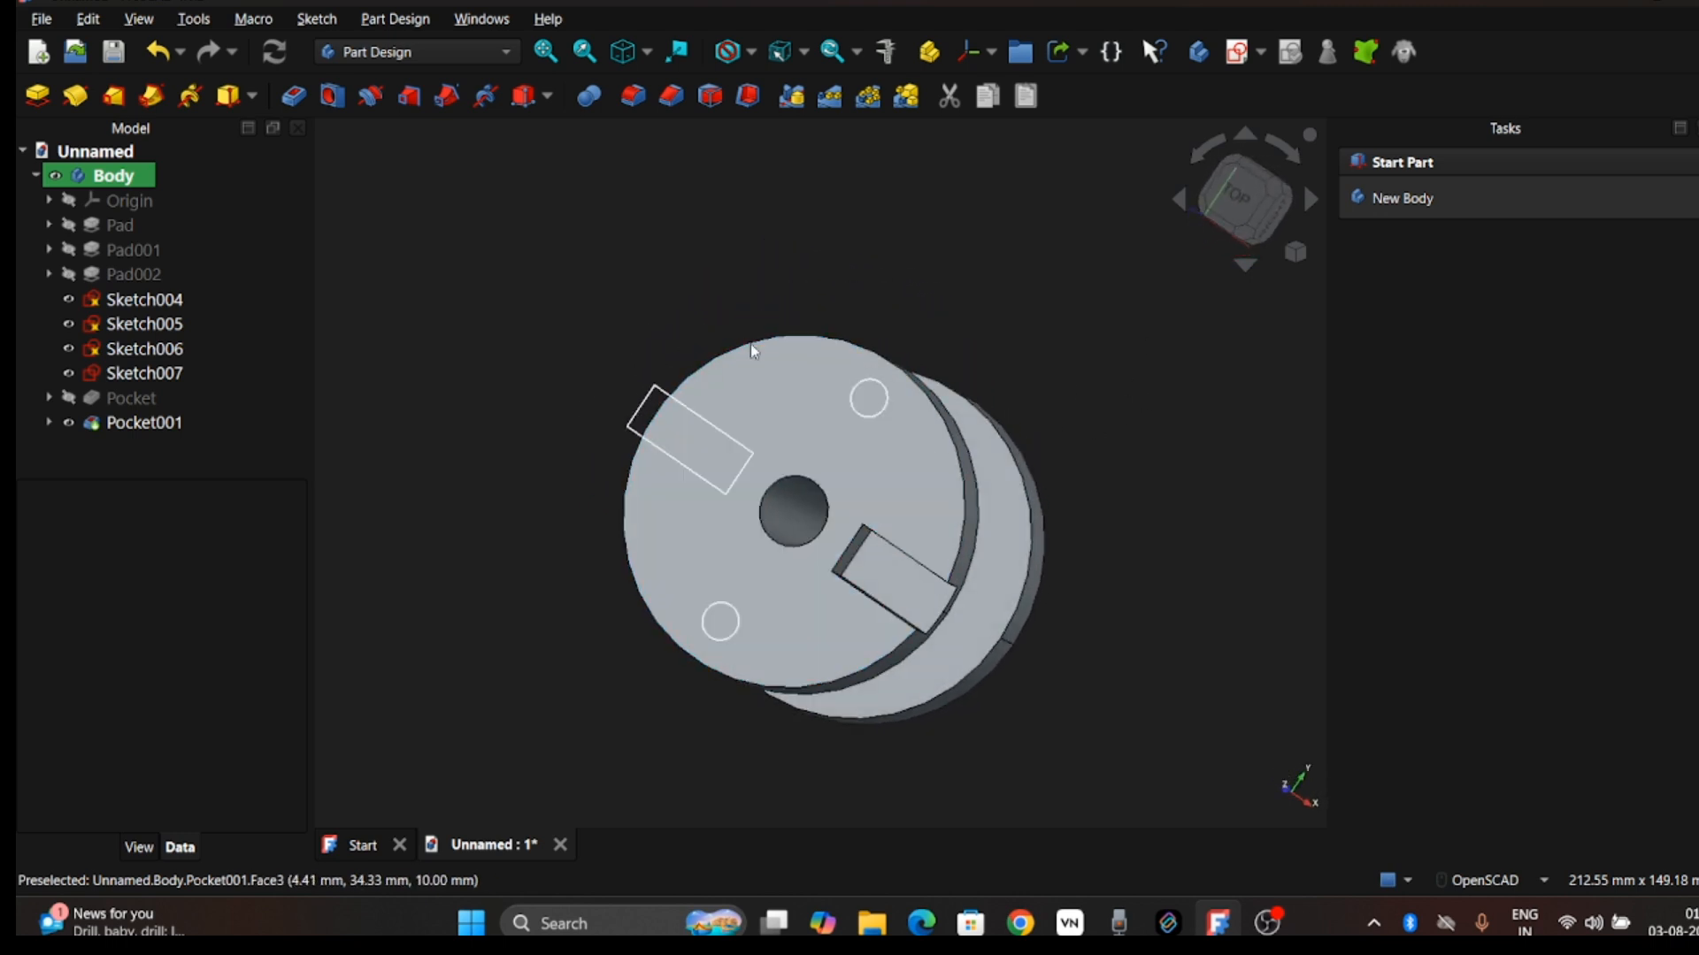
pyautogui.click(188, 300)
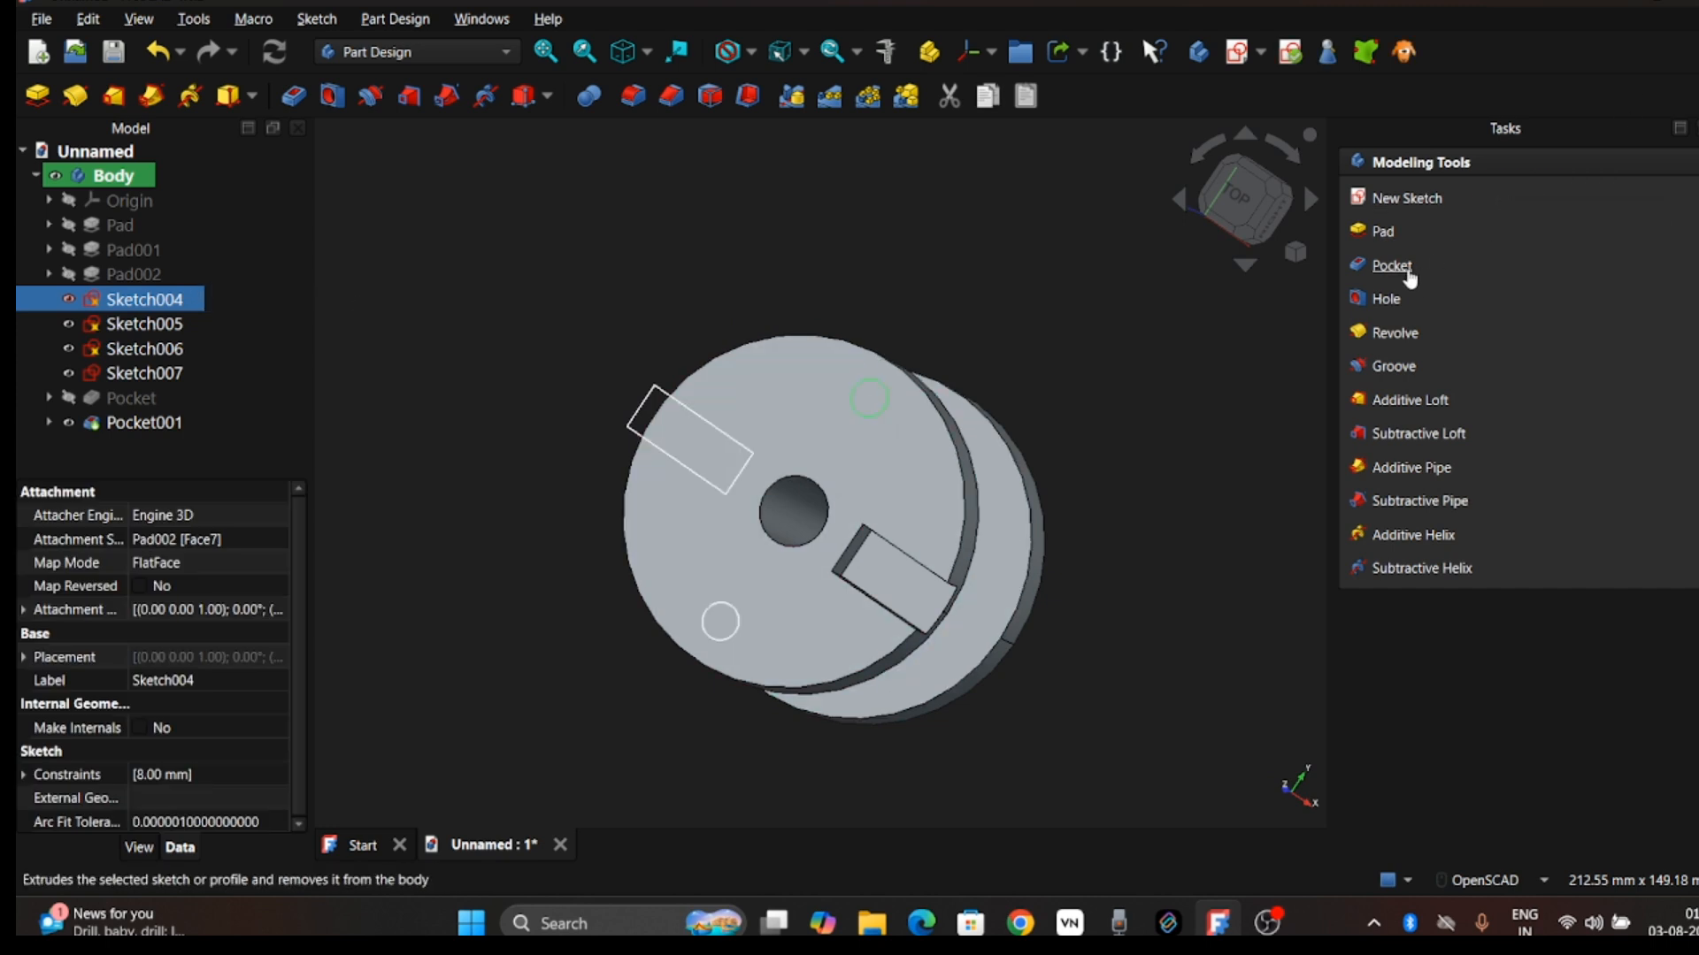
pyautogui.click(1398, 266)
pyautogui.moveTo(778, 495); pyautogui.dragTo(729, 347)
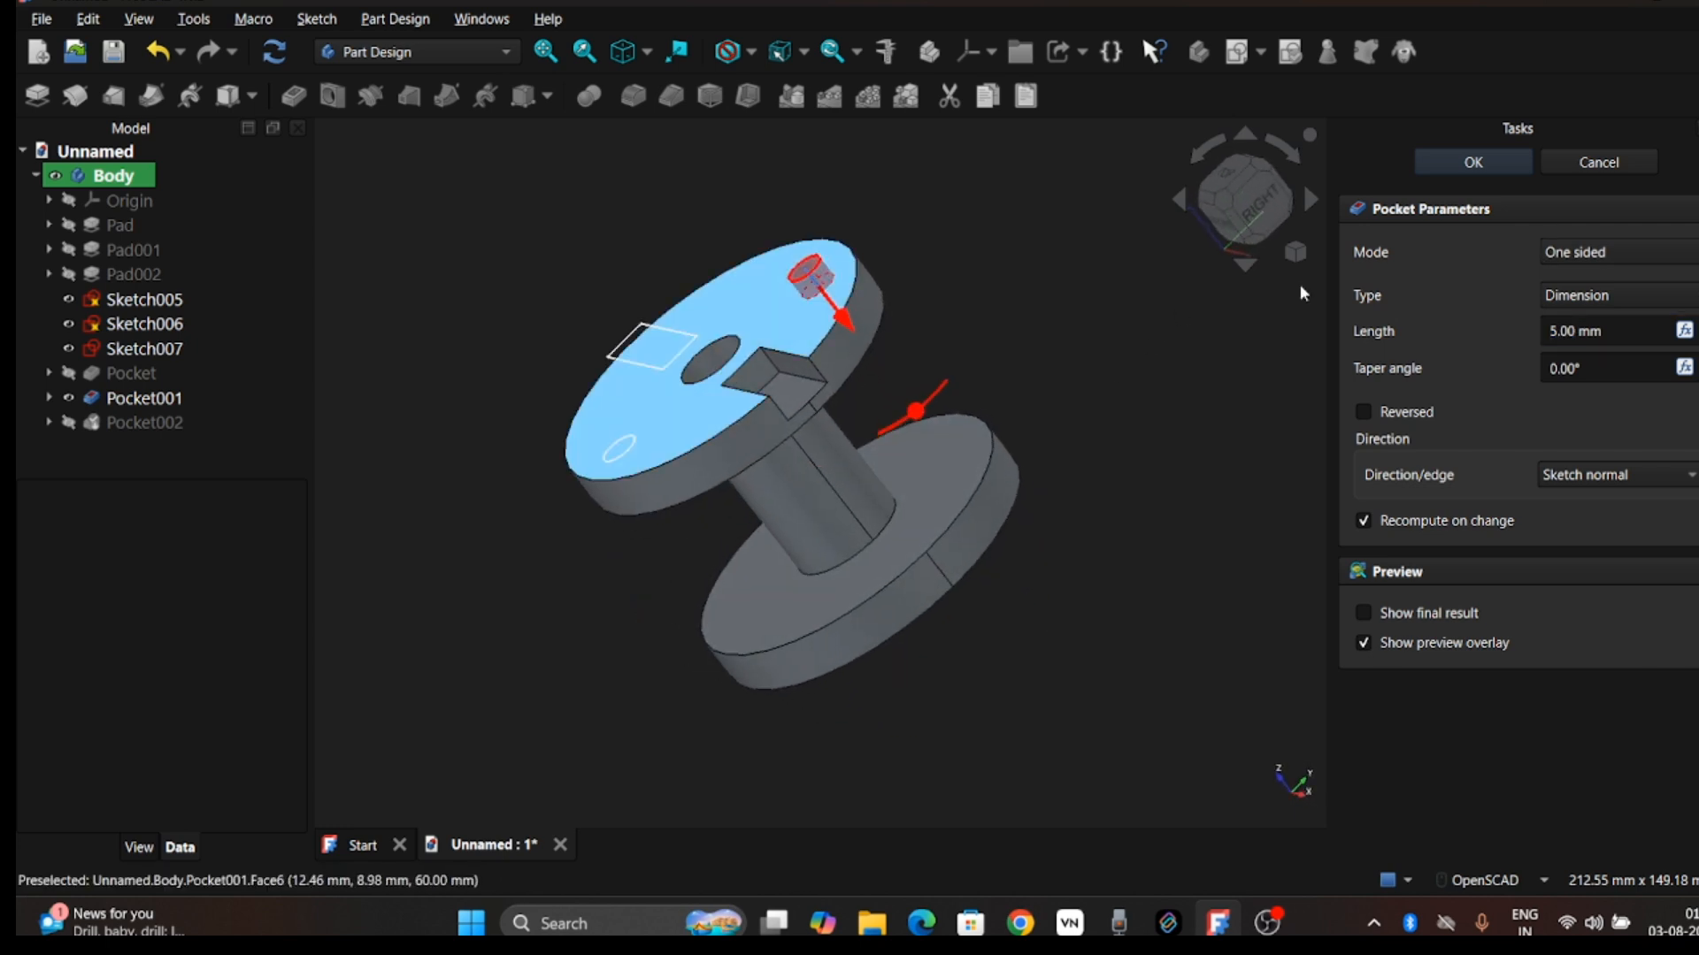
pyautogui.click(1577, 308)
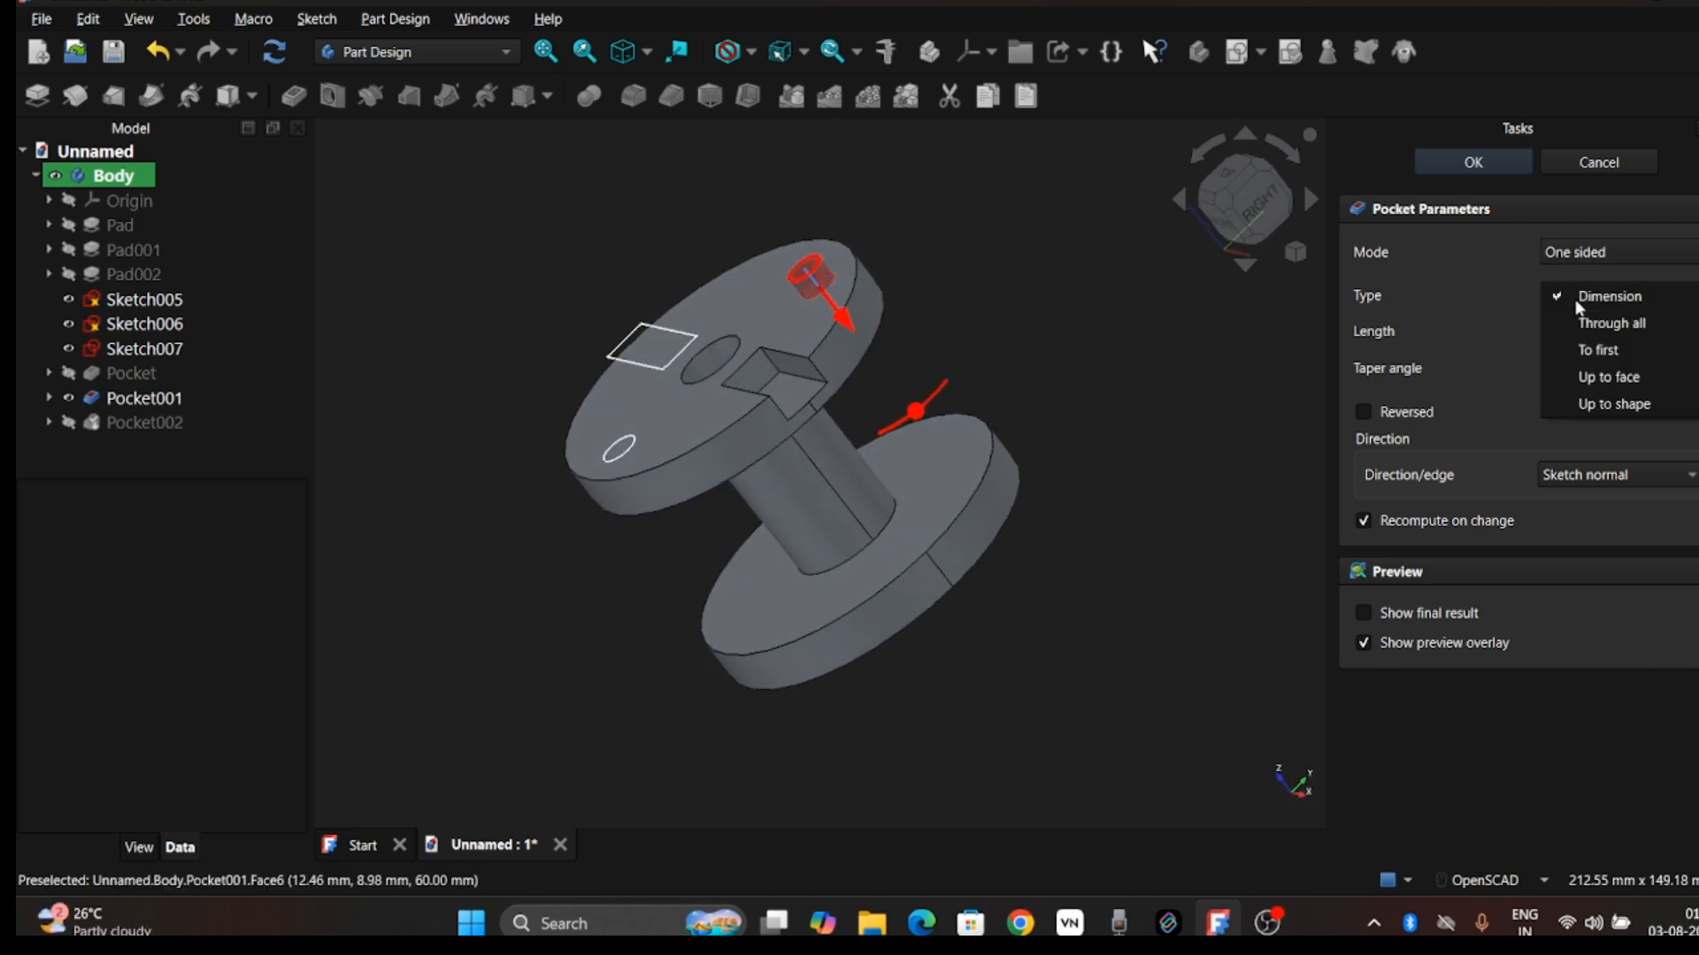
pyautogui.click(1634, 351)
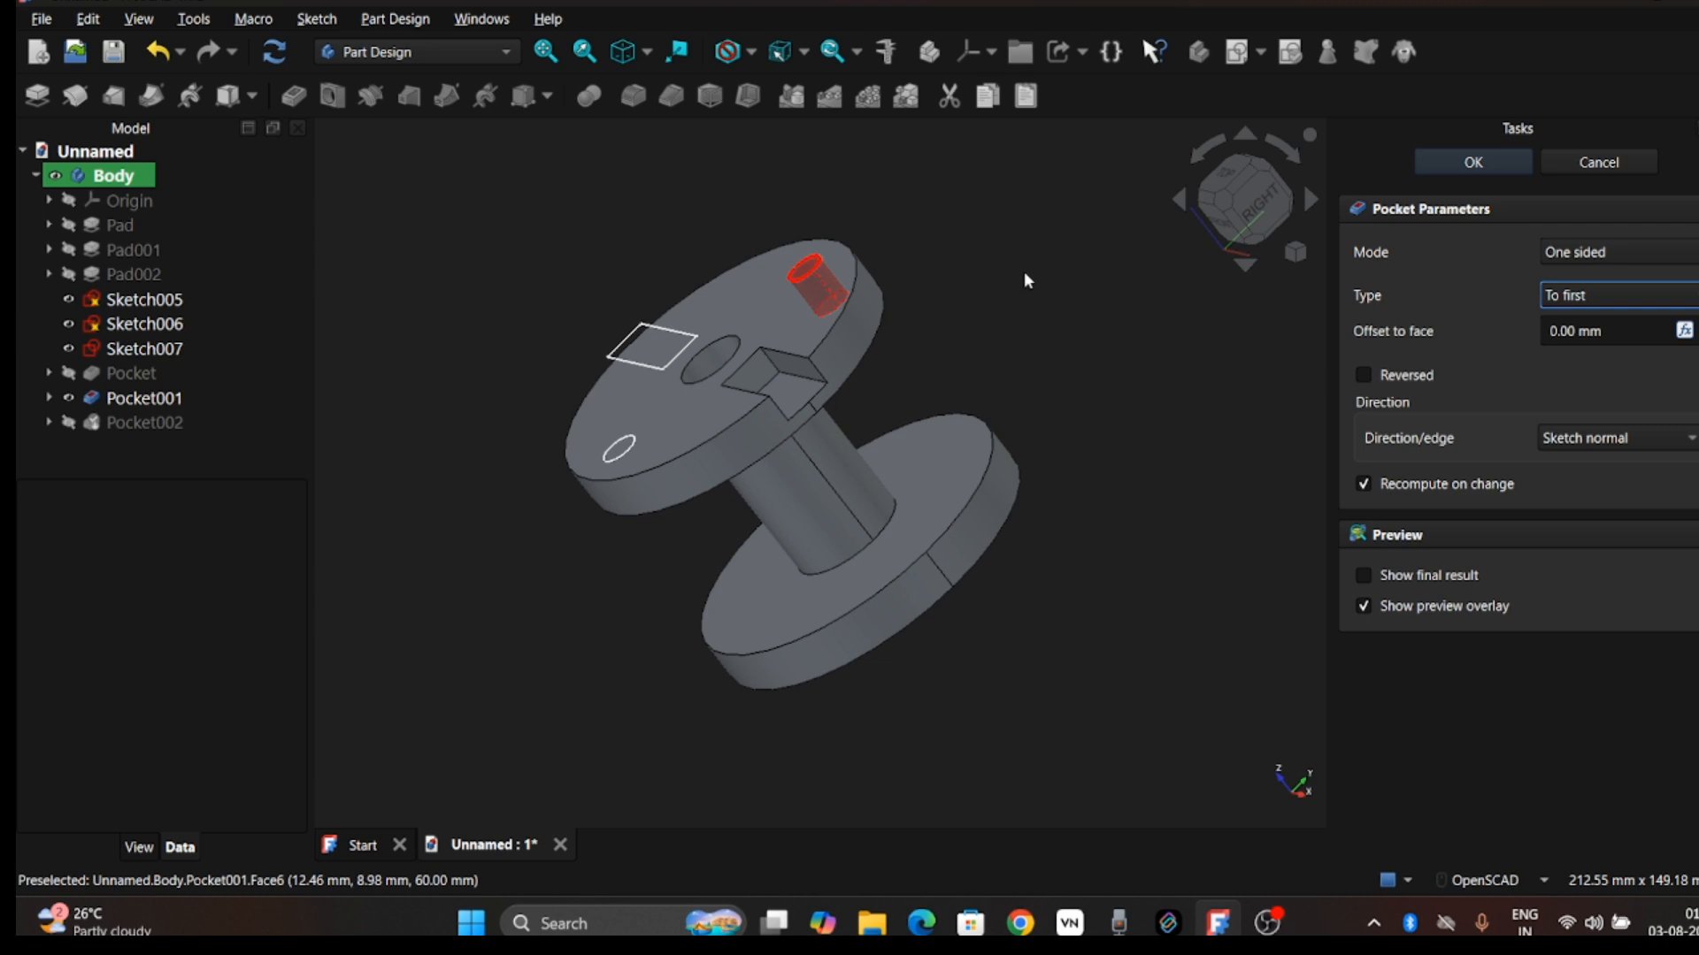
pyautogui.moveTo(1024, 276); pyautogui.dragTo(656, 457)
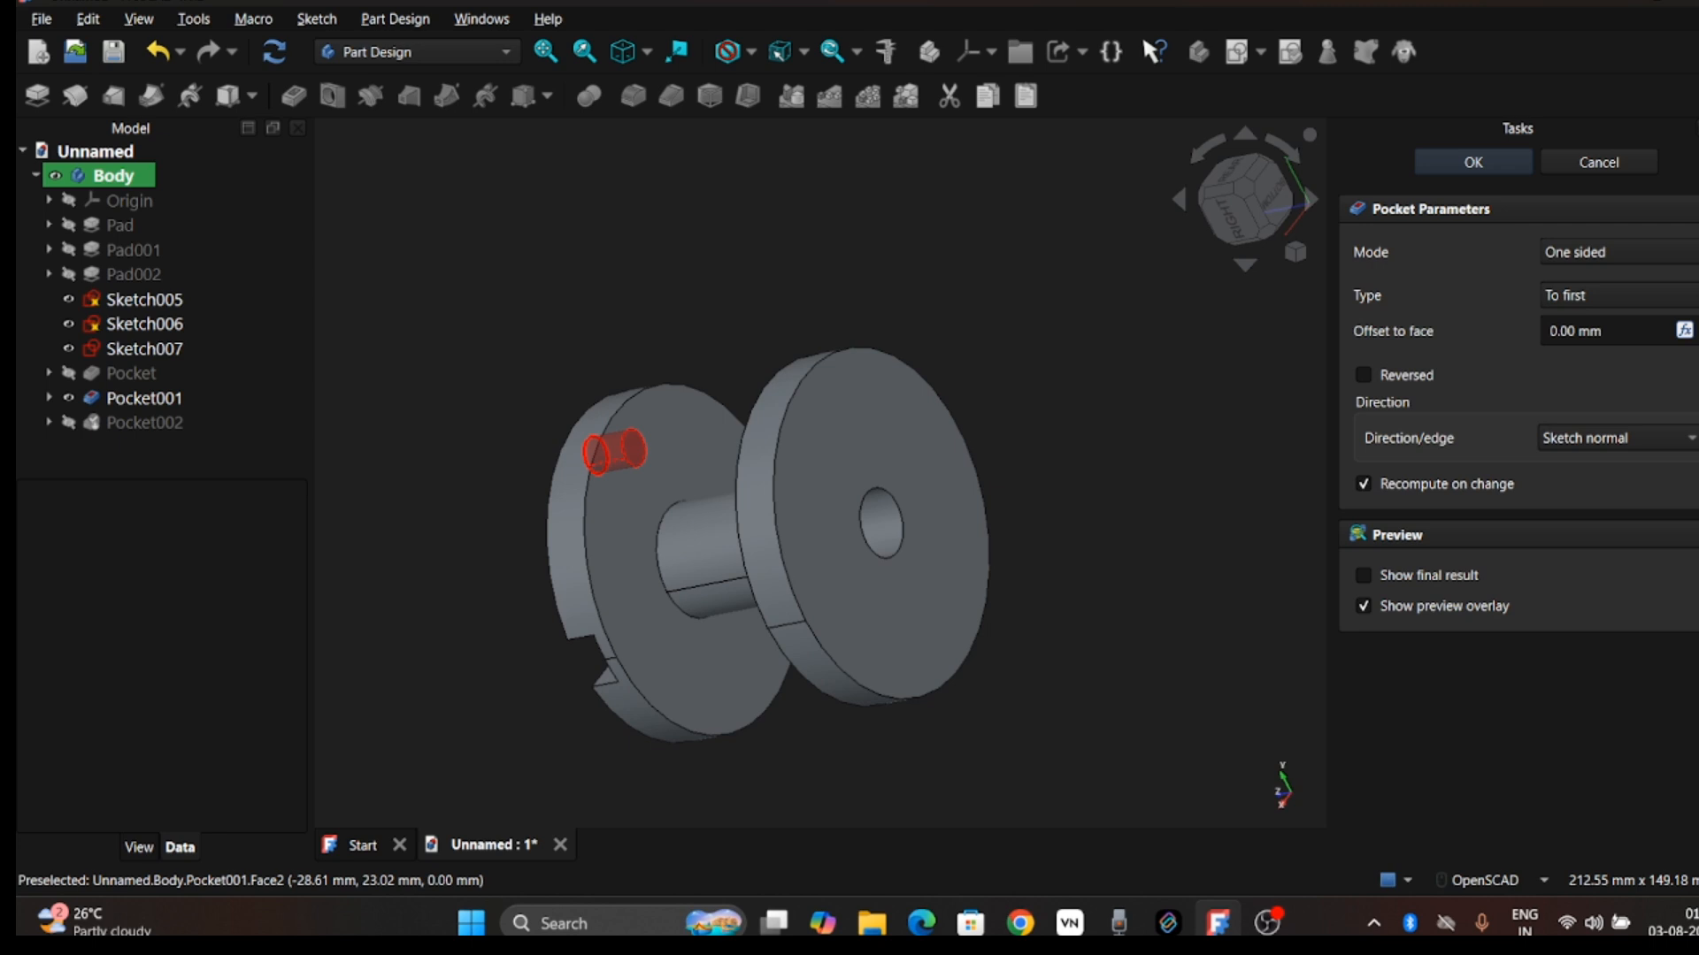
# Step: Try a 5 mm offset to face on the positive Y hole's pocket, lower the offset again and accept the pocket
pyautogui.click(1697, 326)
pyautogui.moveTo(900, 434); pyautogui.dragTo(982, 438)
pyautogui.click(1697, 326)
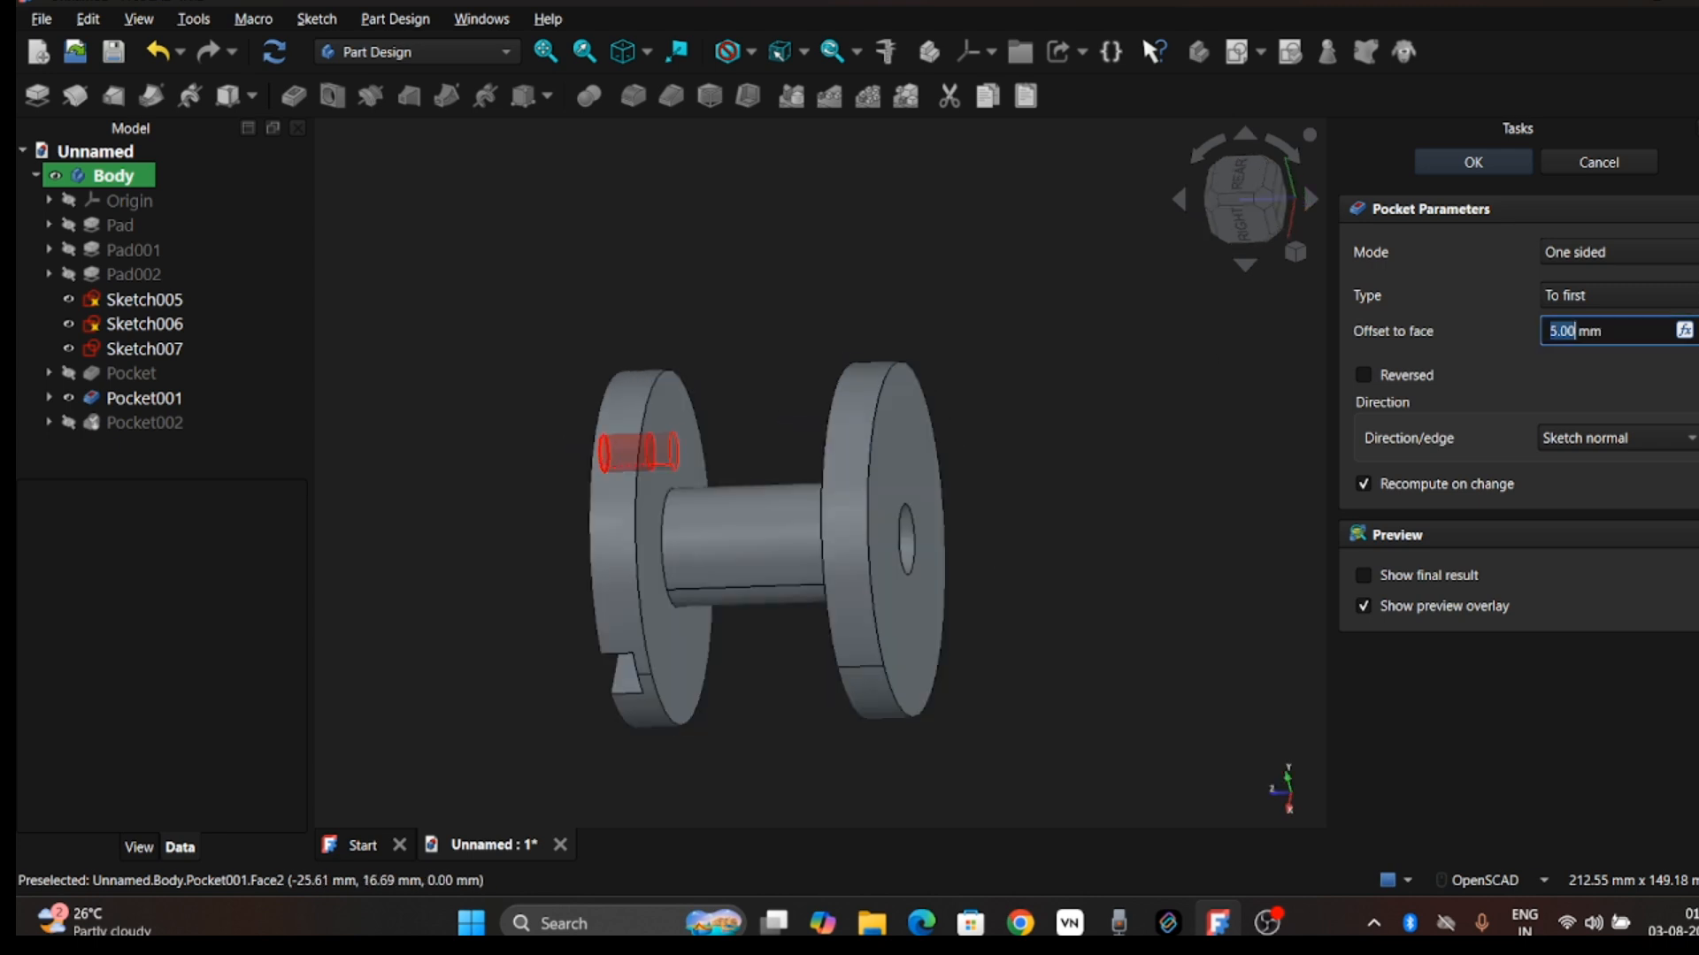
pyautogui.click(1697, 336)
pyautogui.moveTo(569, 409); pyautogui.dragTo(818, 394)
pyautogui.click(1448, 166)
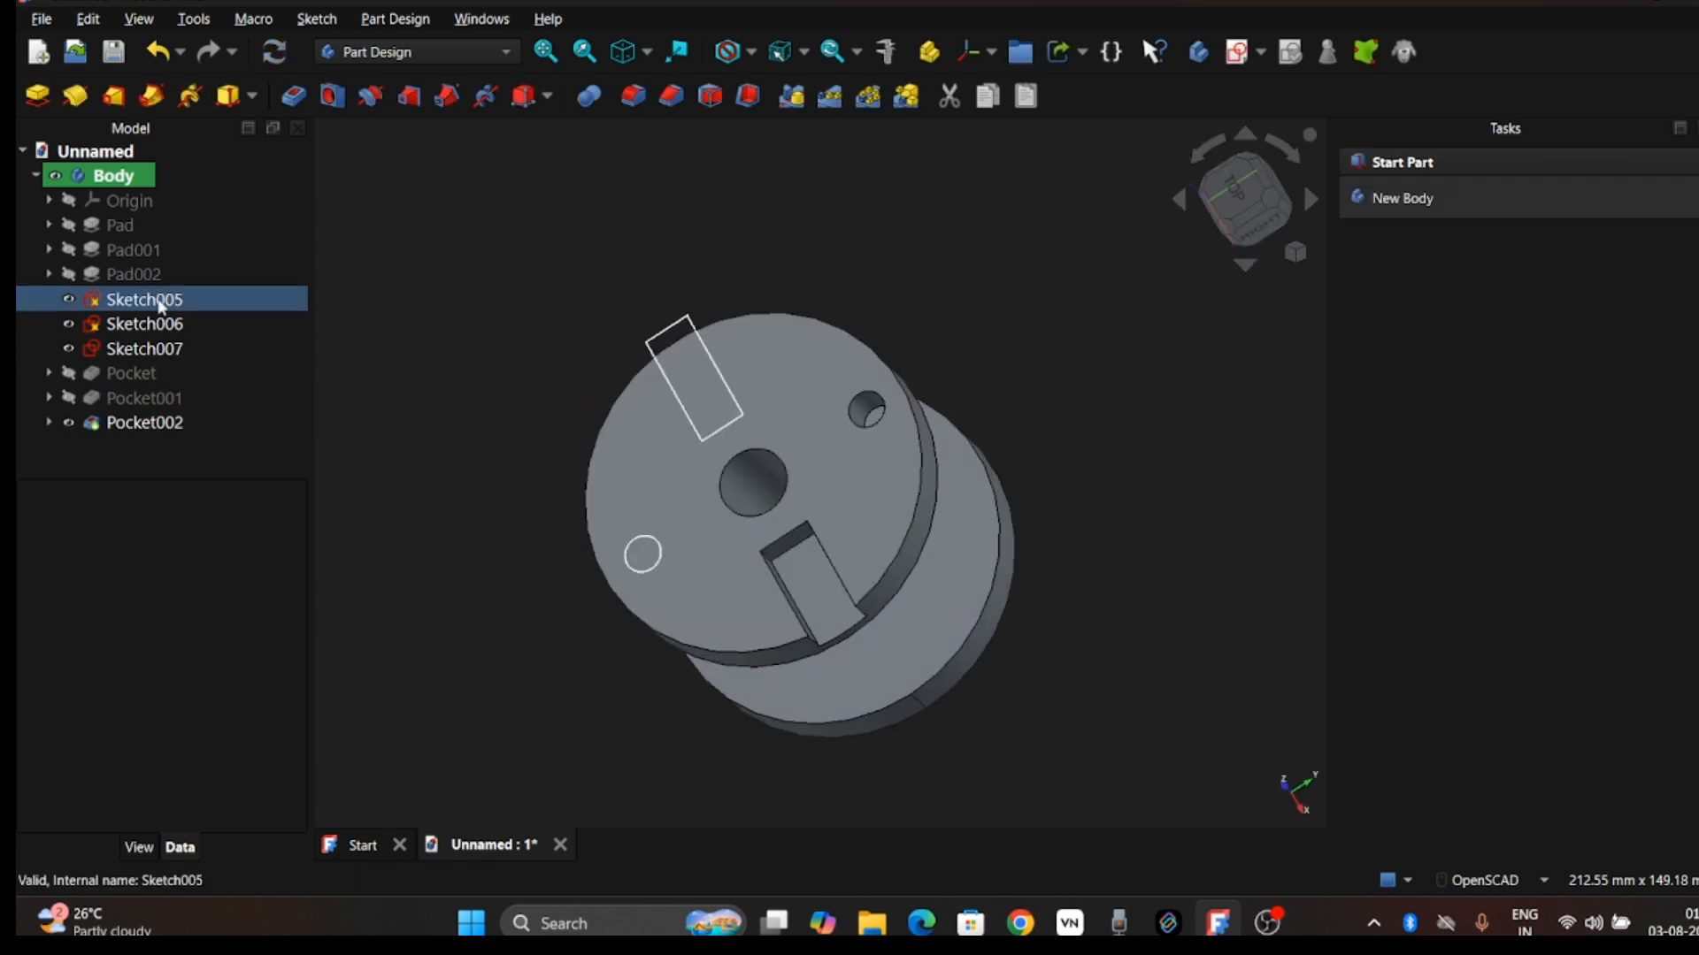
# Step: Pocket the 8 mm circle on the negative Y side up to the upper flange's underside, showing the final result without the preview overlay
pyautogui.click(160, 303)
pyautogui.press('0')
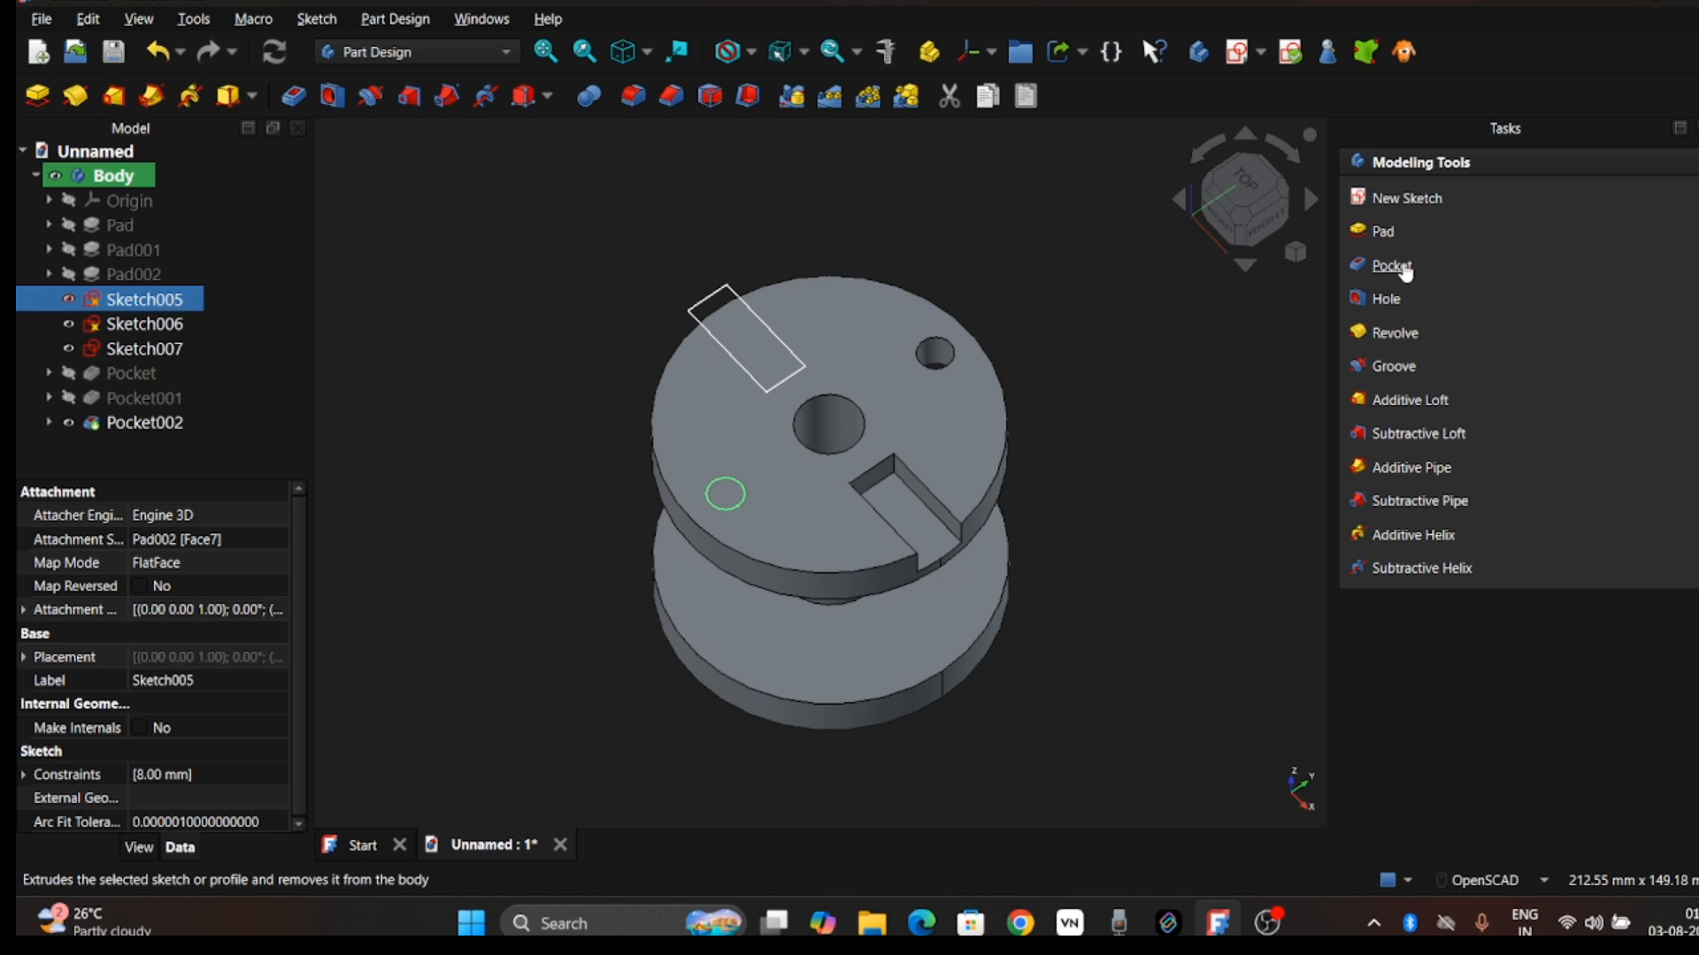
pyautogui.click(1393, 265)
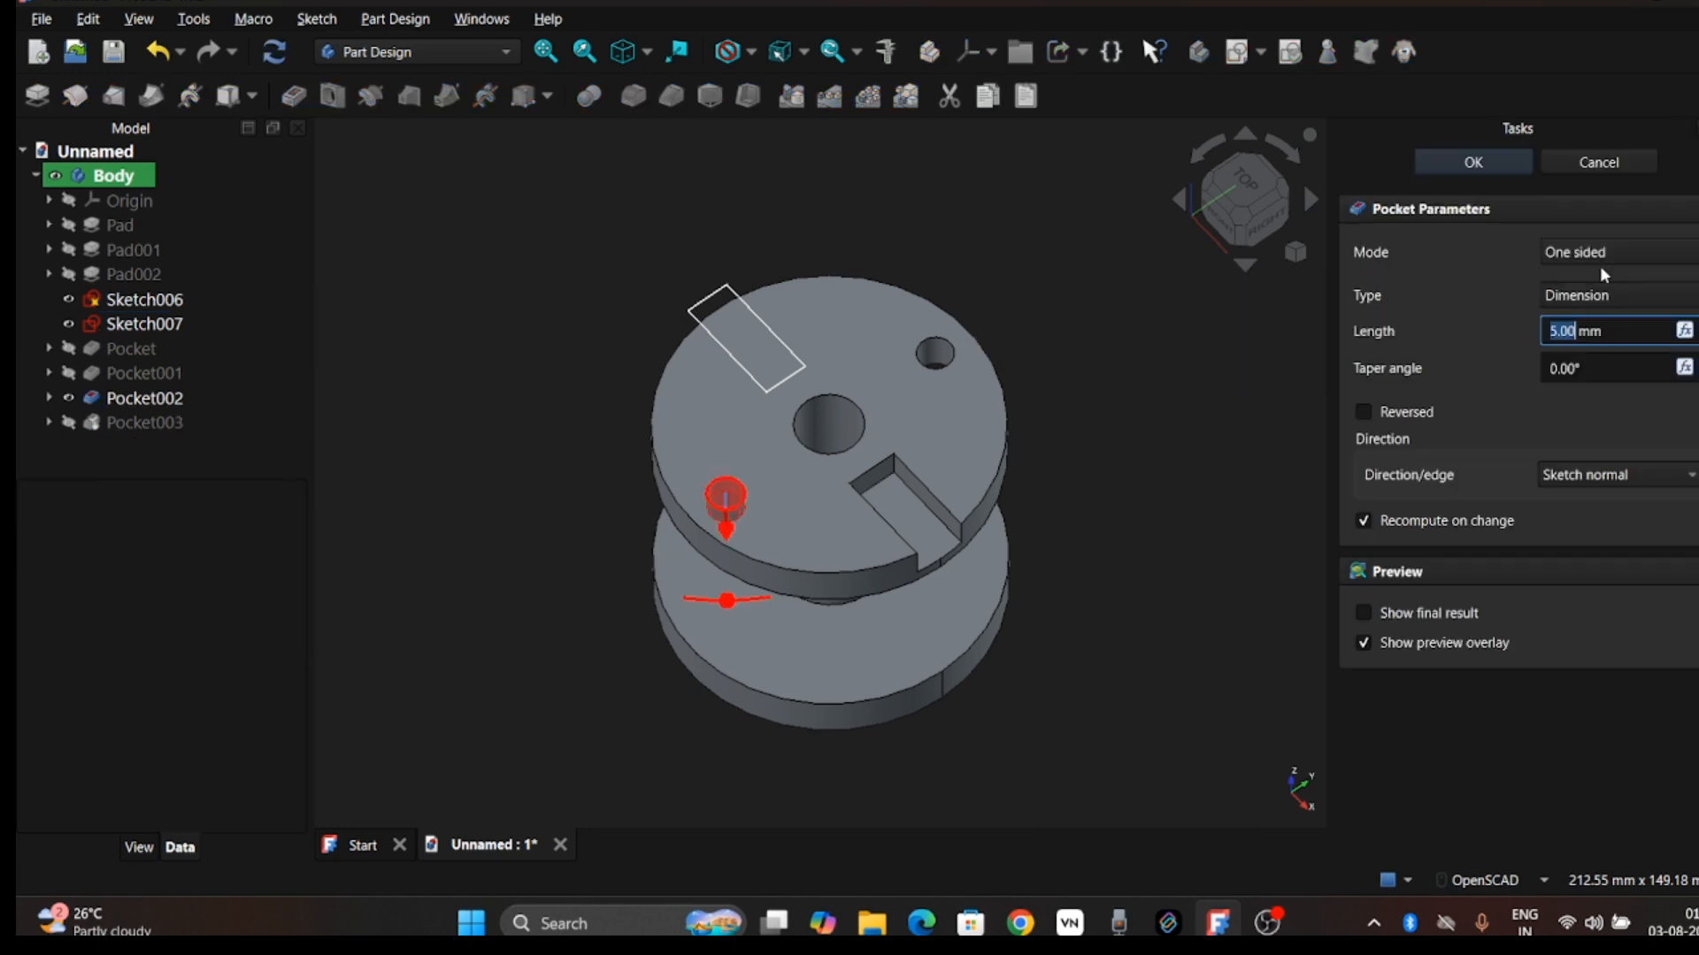
pyautogui.click(1660, 304)
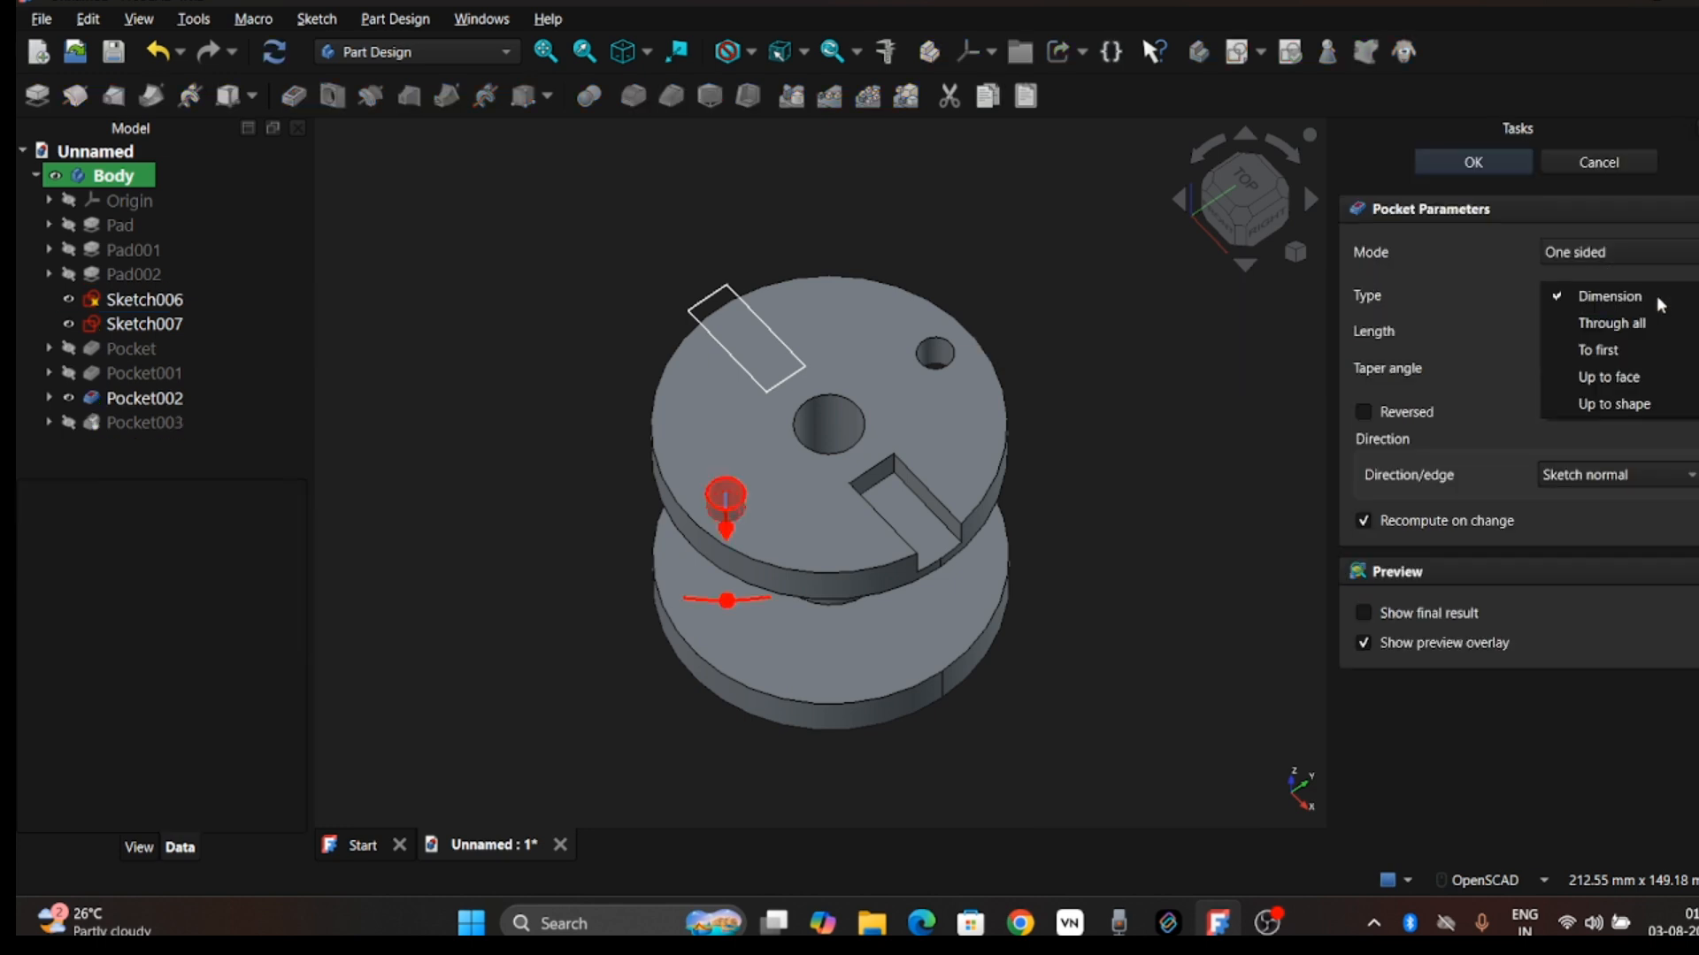
pyautogui.click(1648, 383)
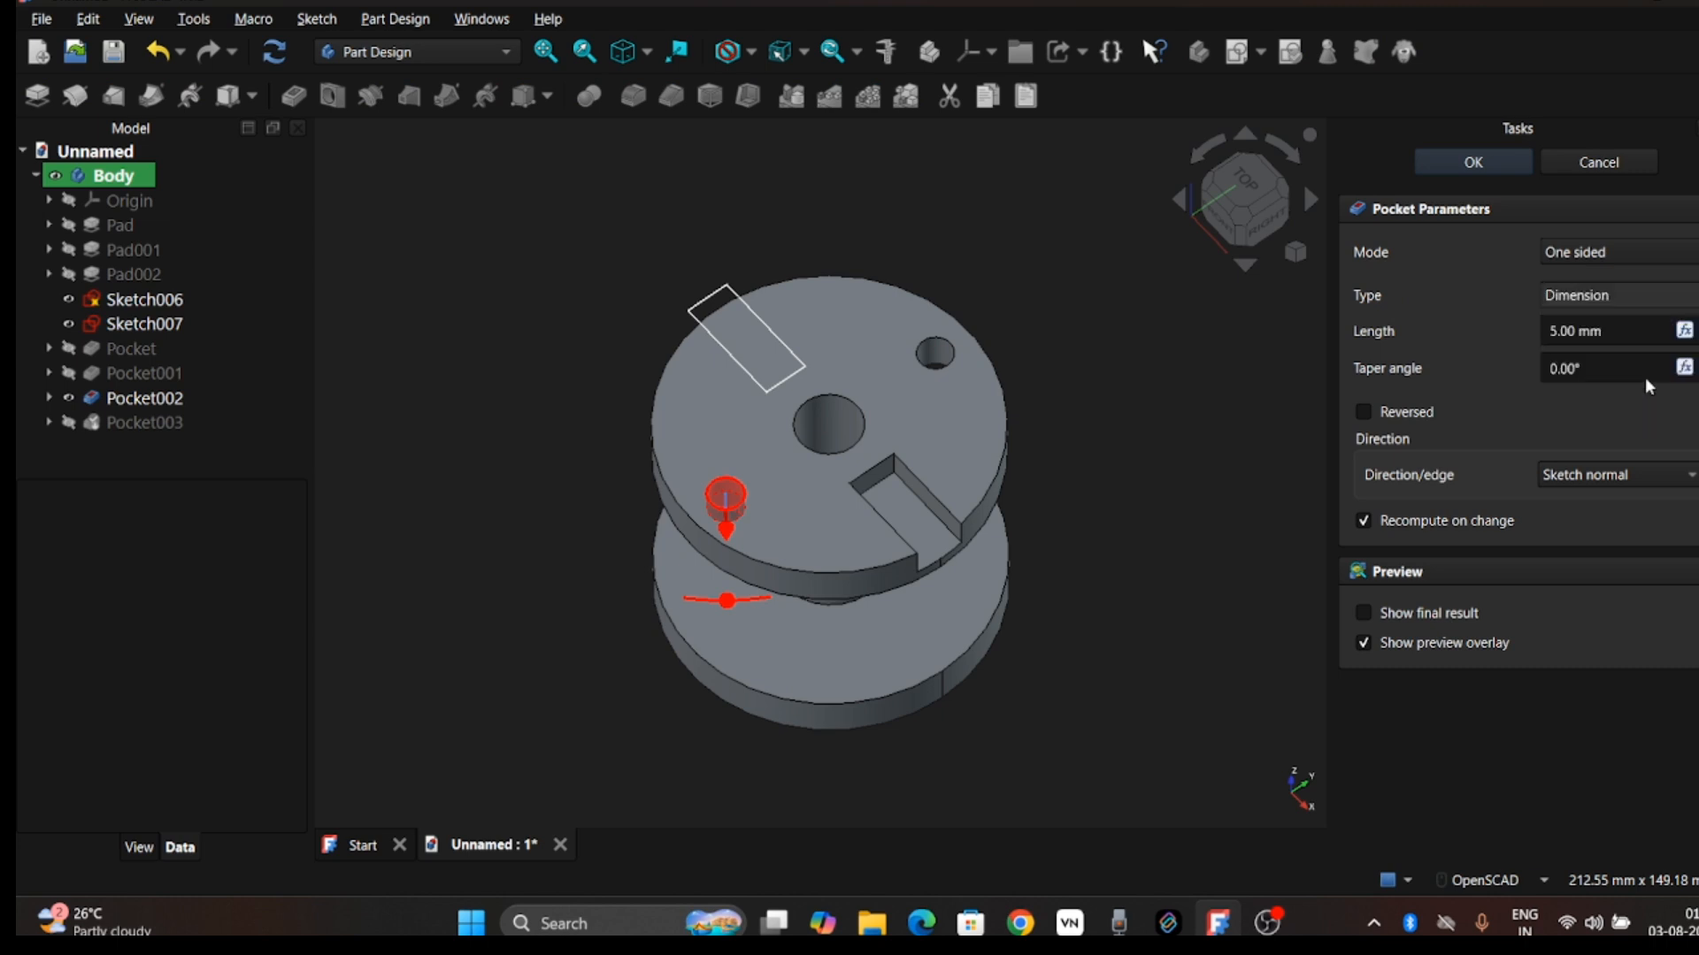
pyautogui.moveTo(845, 566); pyautogui.dragTo(882, 421, button='middle')
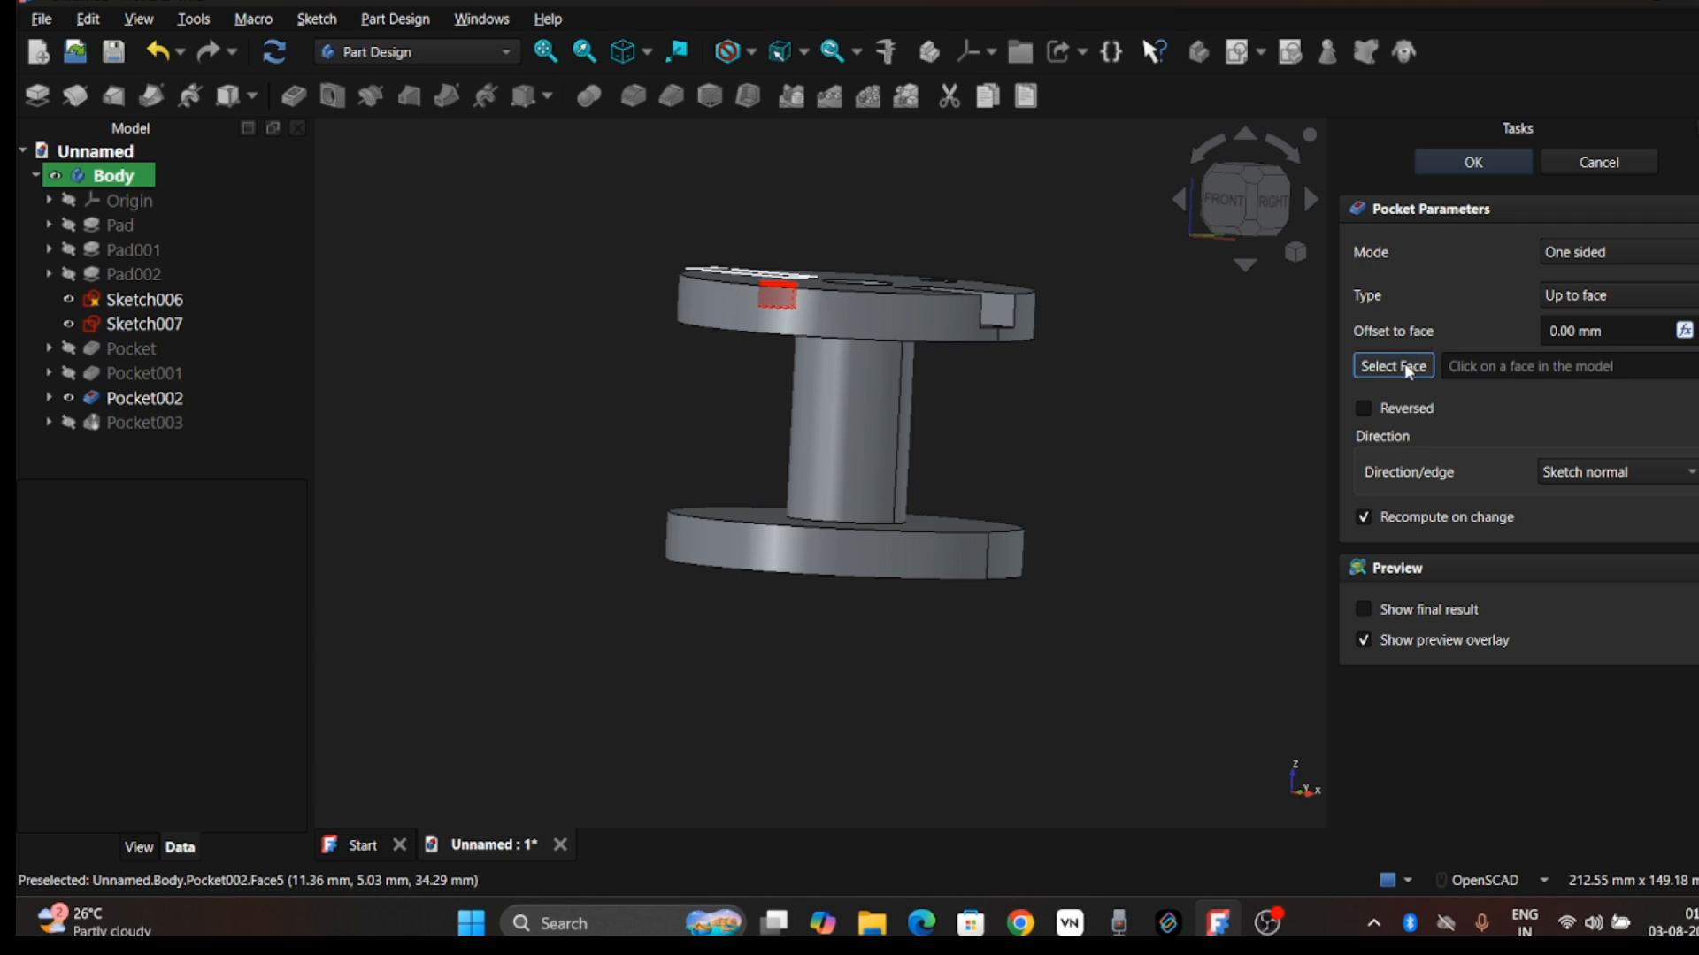
pyautogui.moveTo(853, 309); pyautogui.dragTo(872, 234, button='middle')
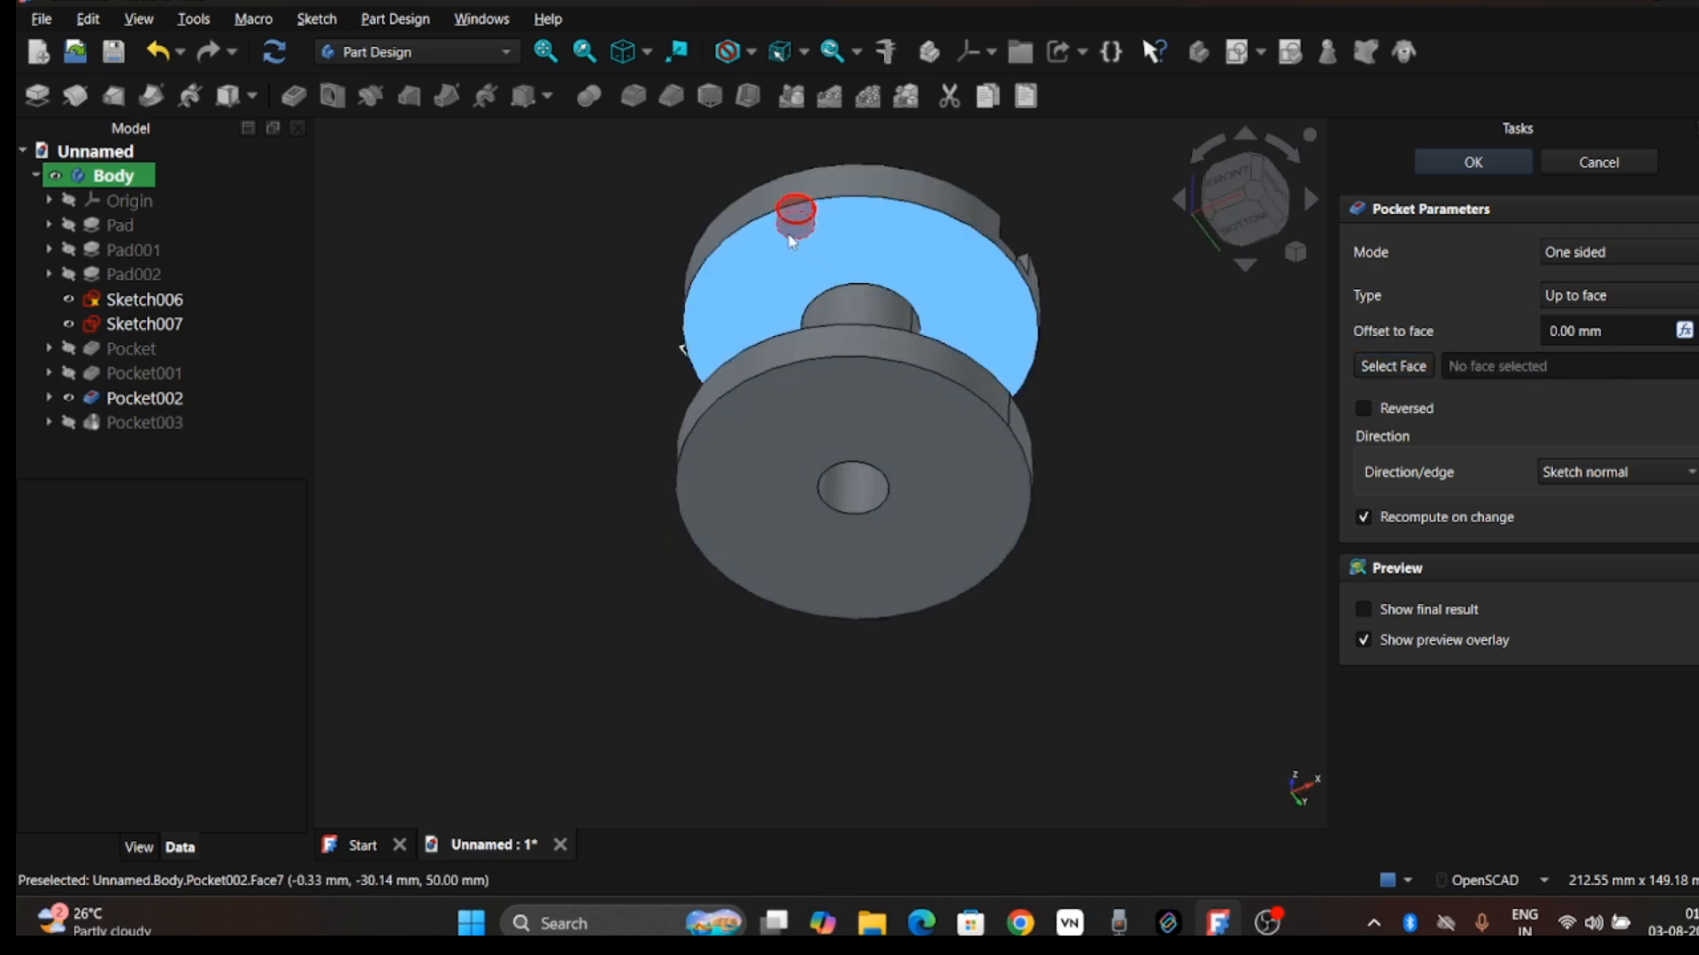
pyautogui.click(872, 234)
pyautogui.moveTo(1009, 222); pyautogui.dragTo(947, 253)
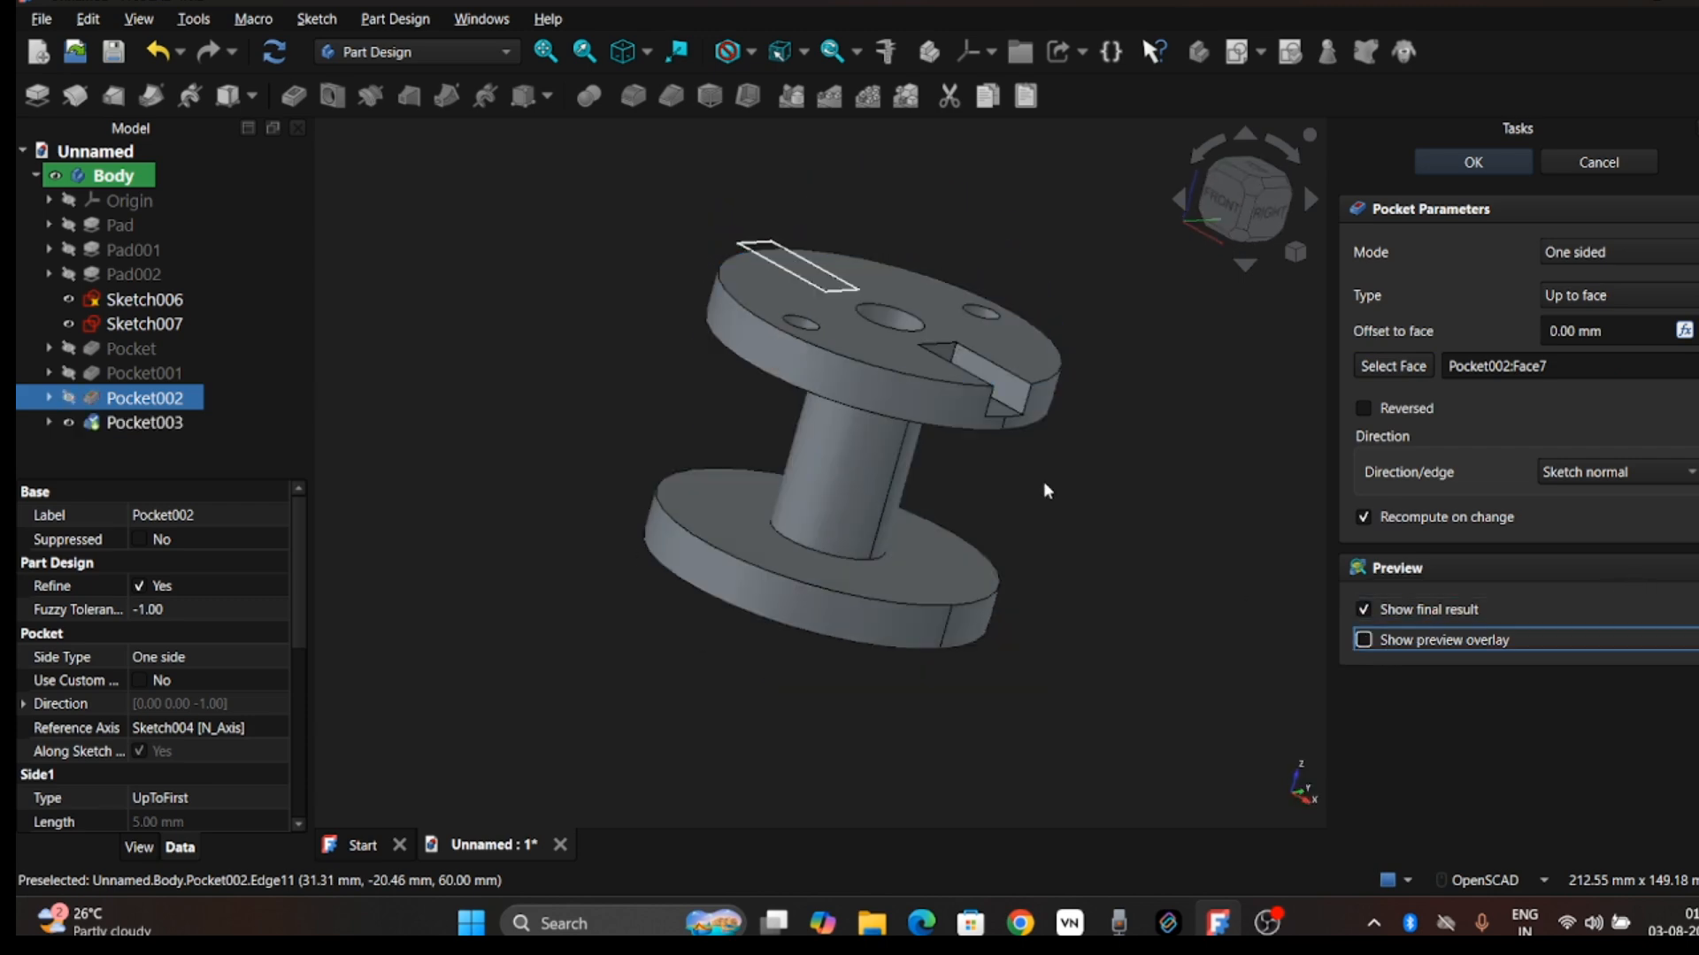
# Step: Change the negative Y pocket's end face to the lower flange's top face and finally to the lower flange's underside
pyautogui.moveTo(1047, 491); pyautogui.dragTo(930, 312)
pyautogui.click(1393, 365)
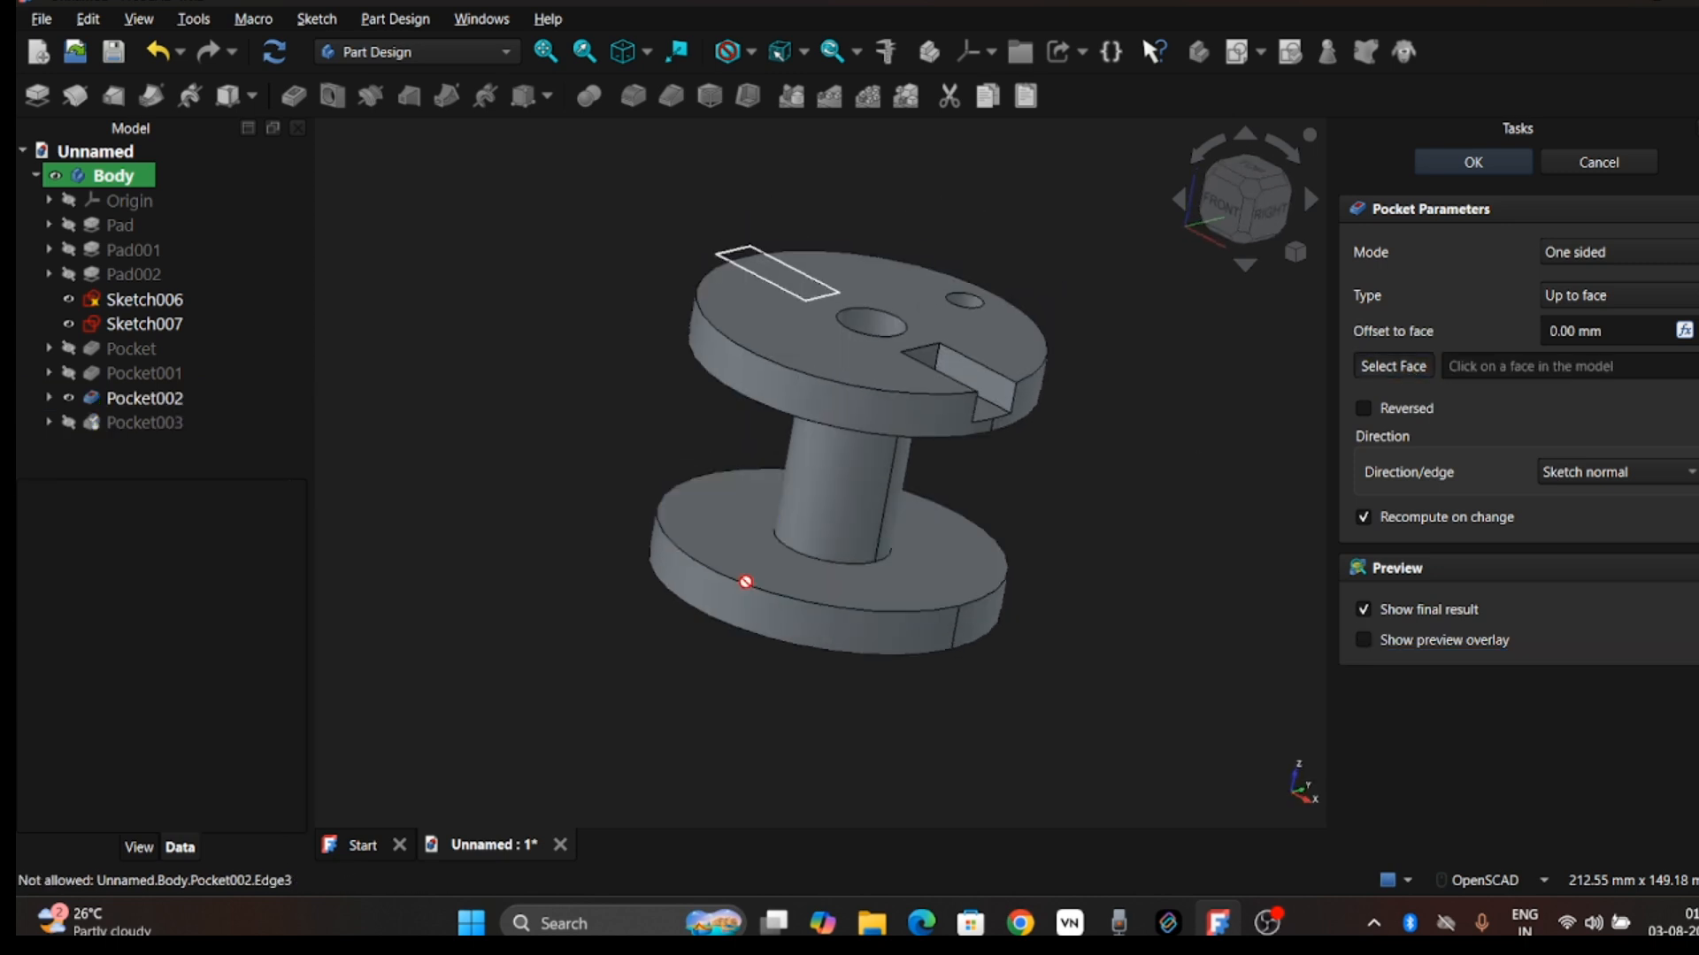
pyautogui.click(730, 531)
pyautogui.moveTo(858, 423); pyautogui.dragTo(929, 288)
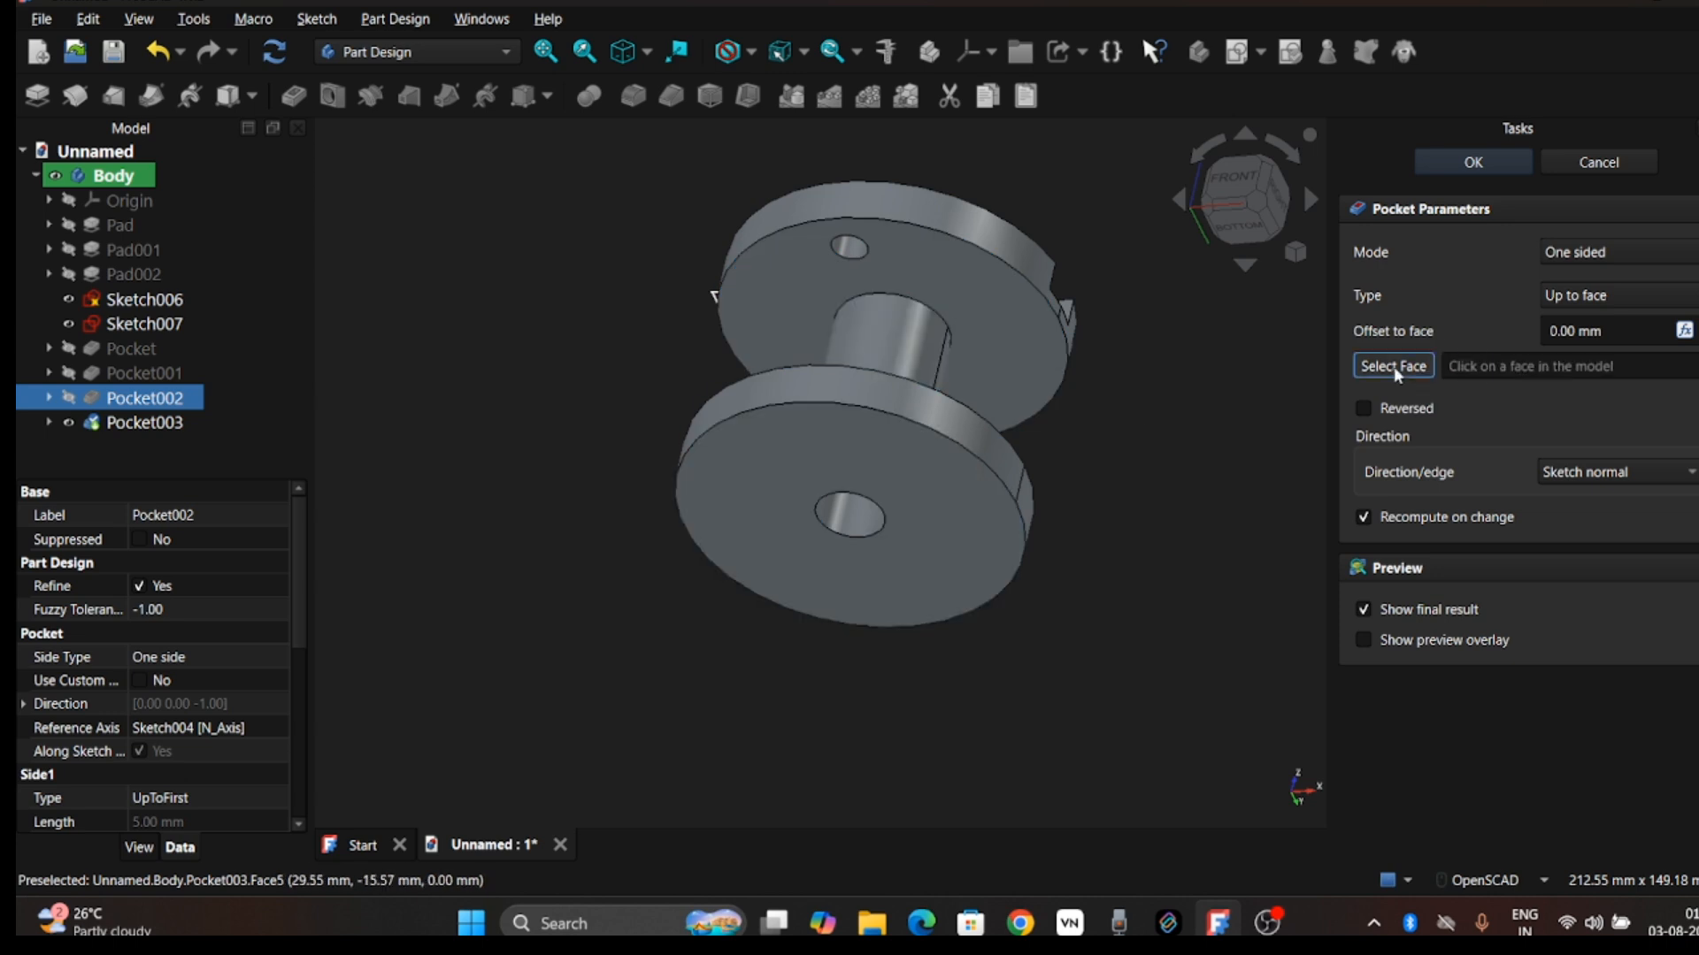
pyautogui.click(910, 463)
pyautogui.moveTo(985, 330); pyautogui.dragTo(920, 520)
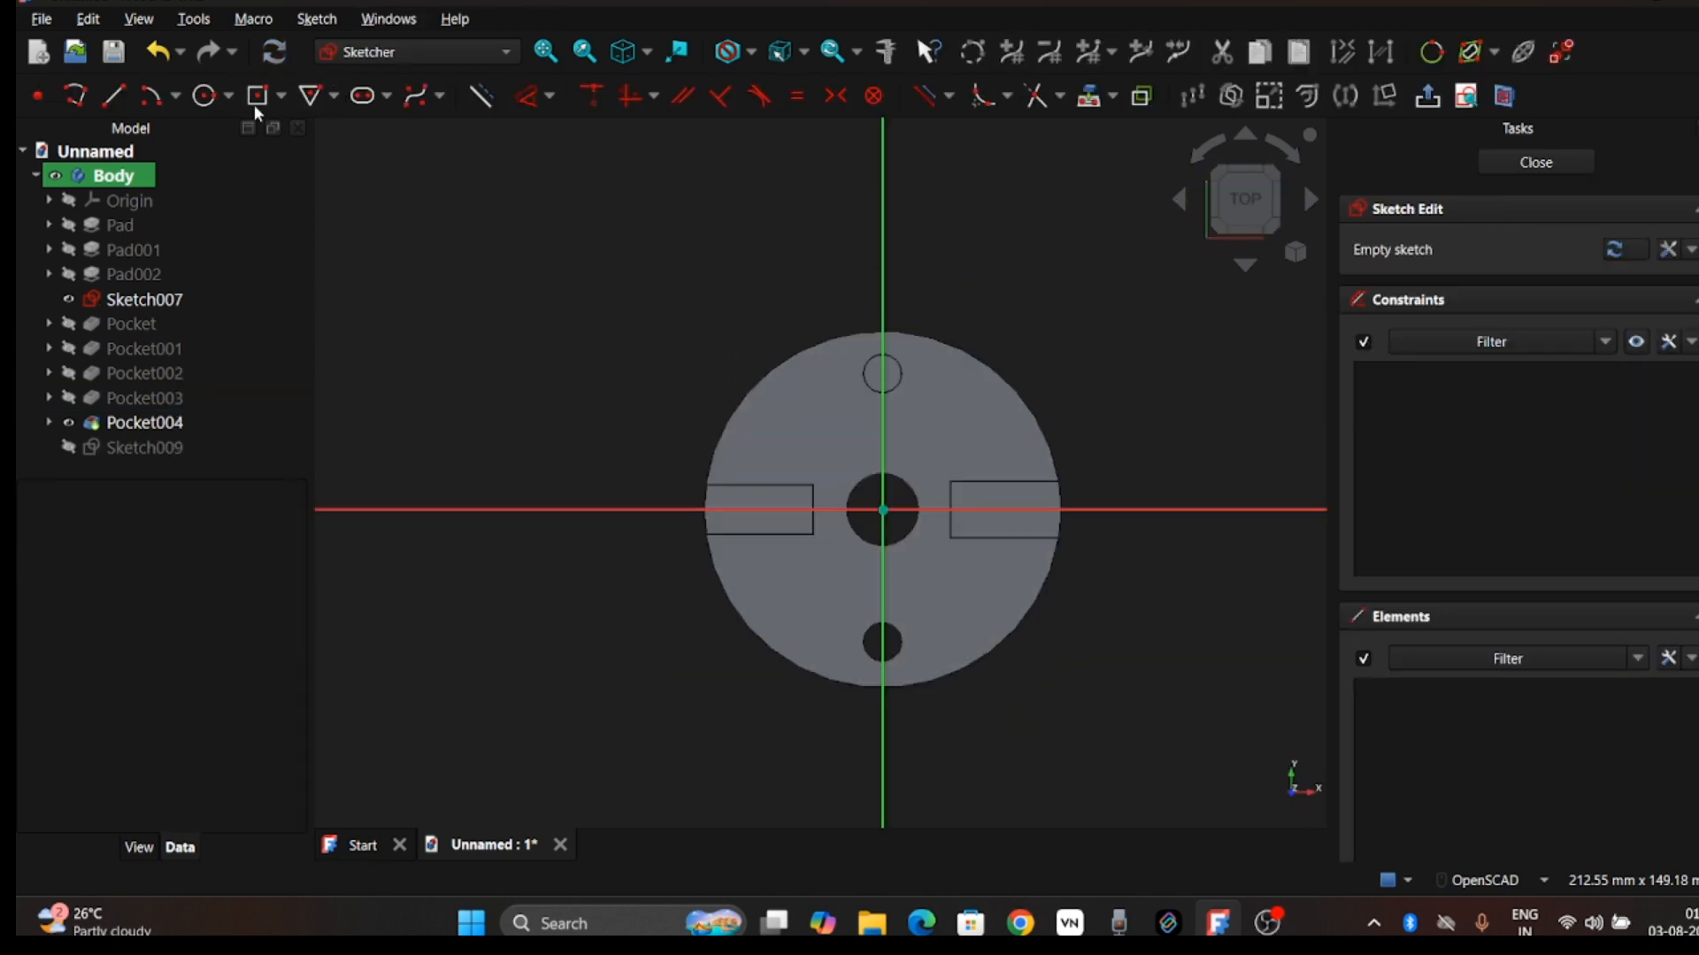
# Step: Sketch a circle about 15 mm in diameter on the upper flange's top face, between the negative X slot and the positive Y hole
pyautogui.click(205, 96)
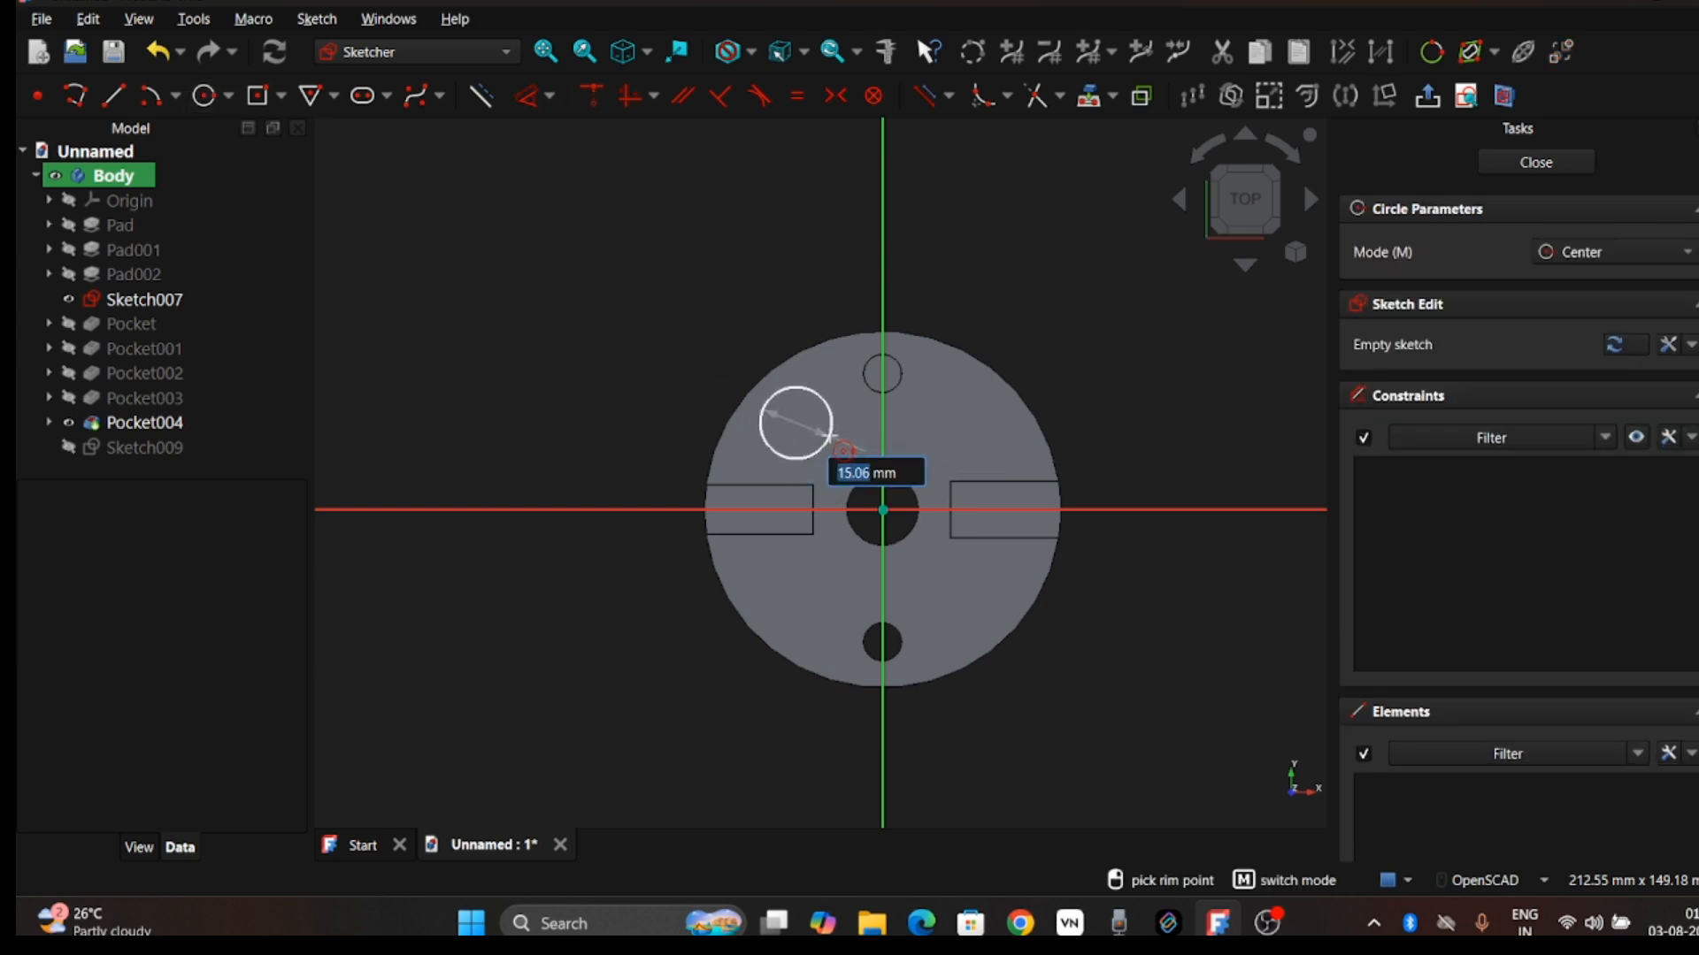
pyautogui.click(830, 435)
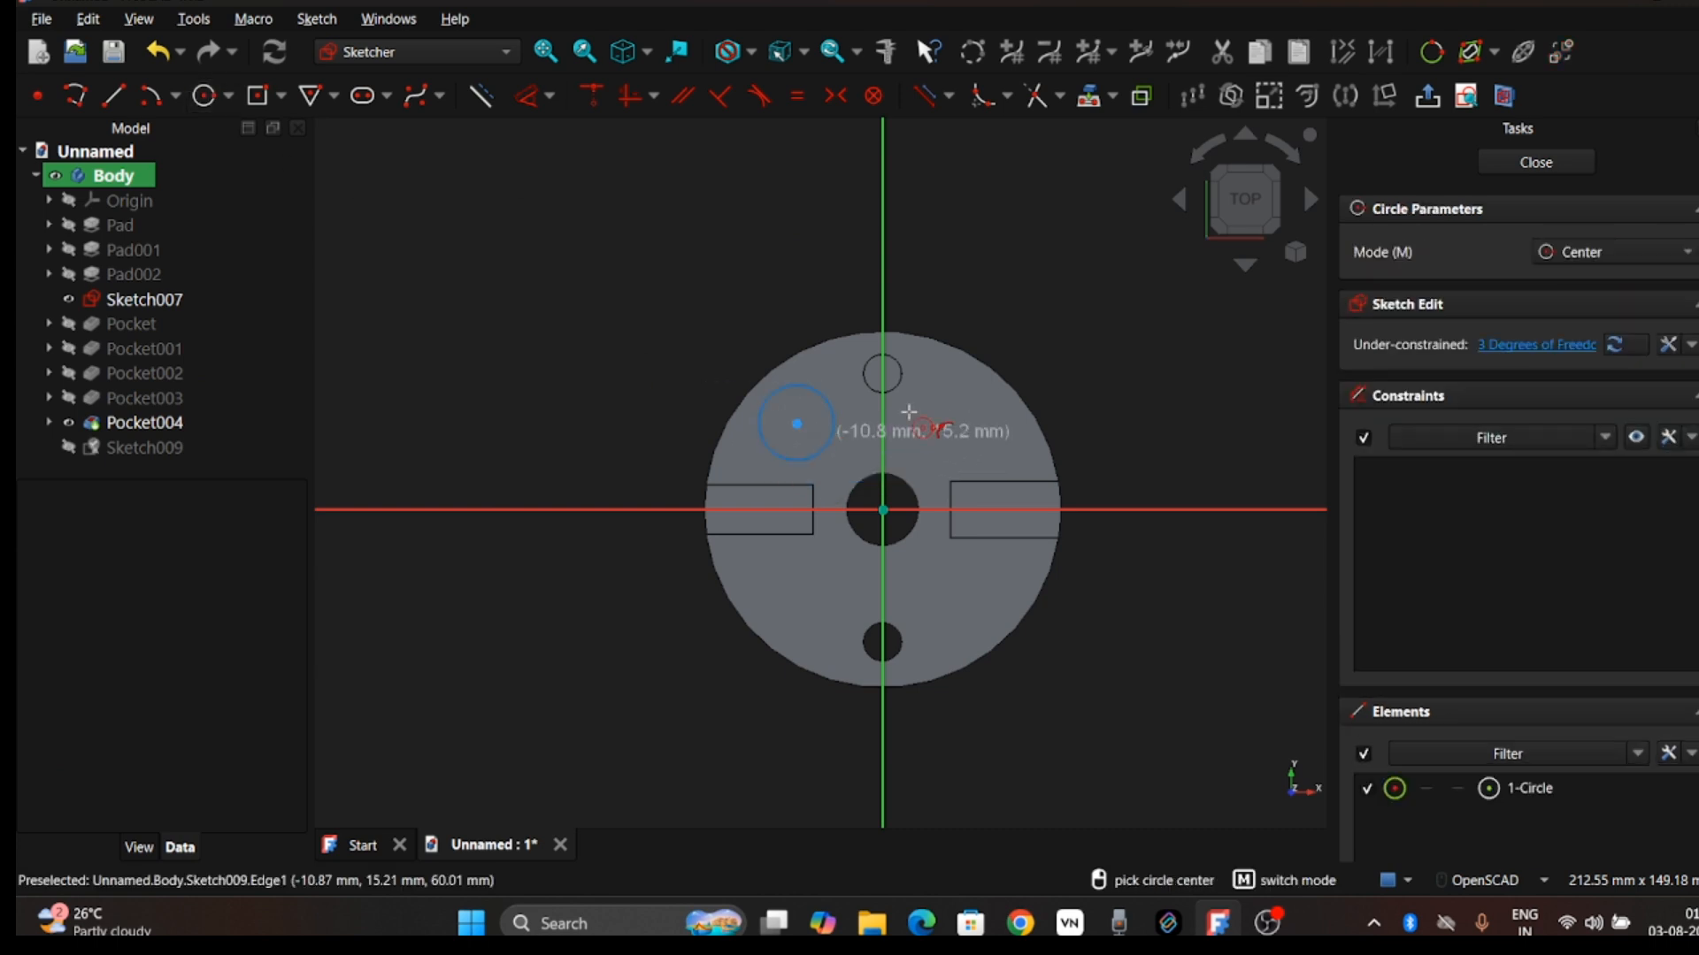
pyautogui.click(1537, 162)
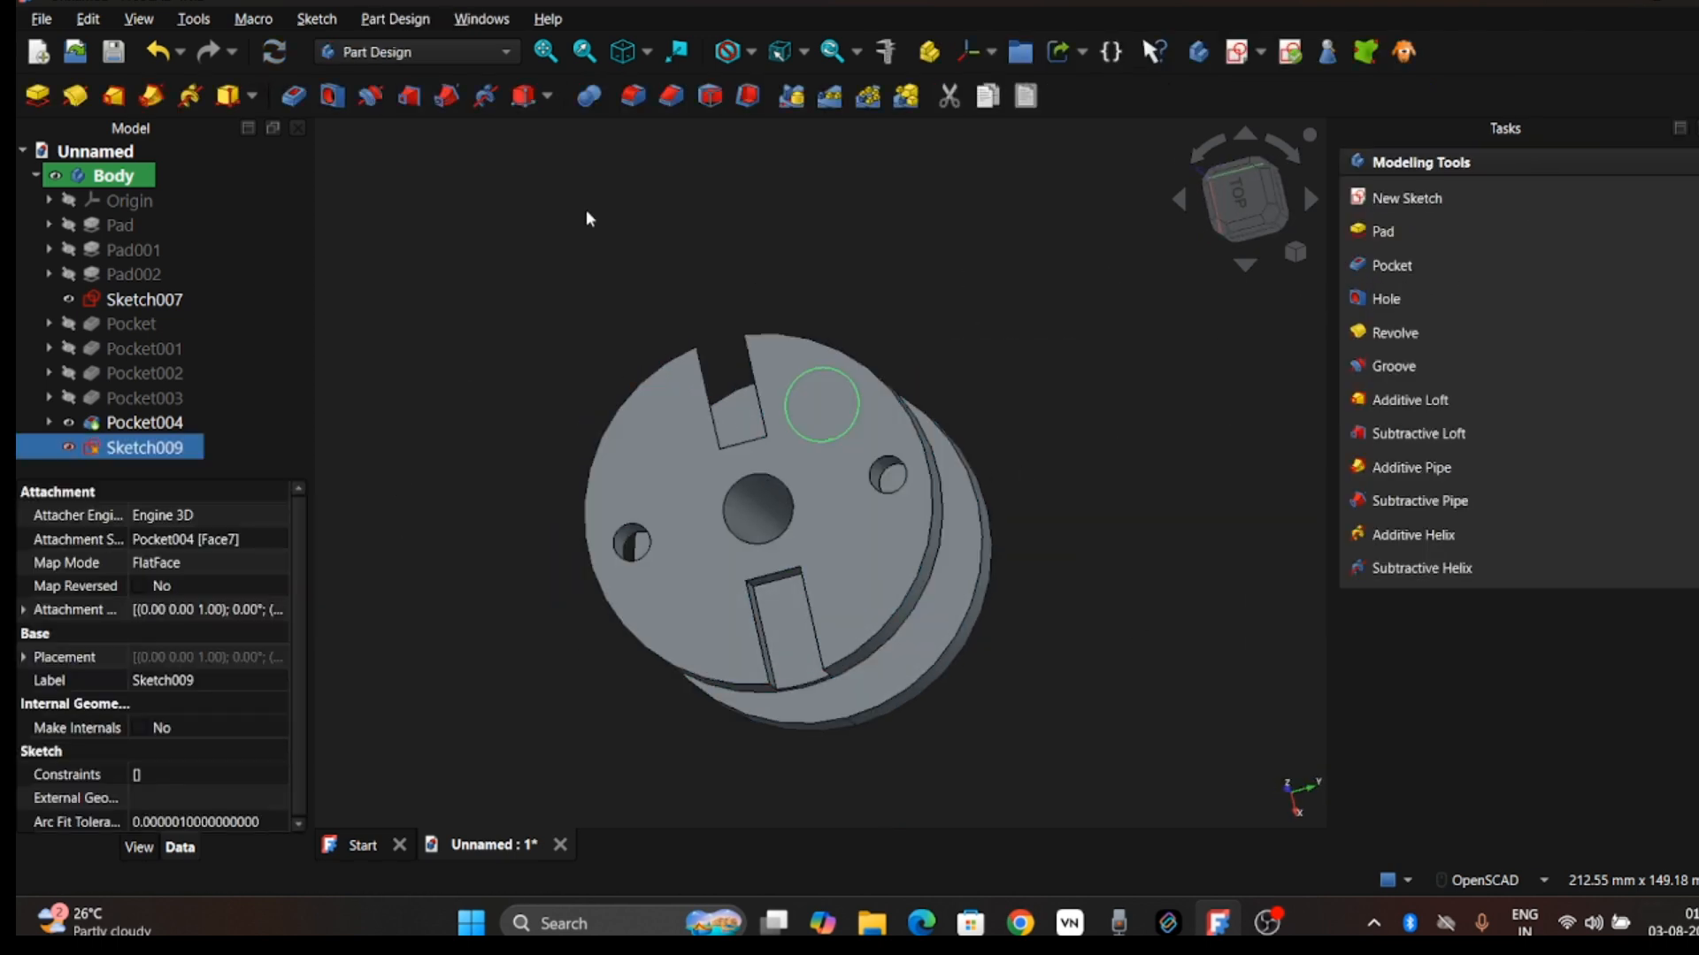
# Step: Start a pocket from the new circle between the slot and the hole, with a length of 11 mm
pyautogui.click(293, 96)
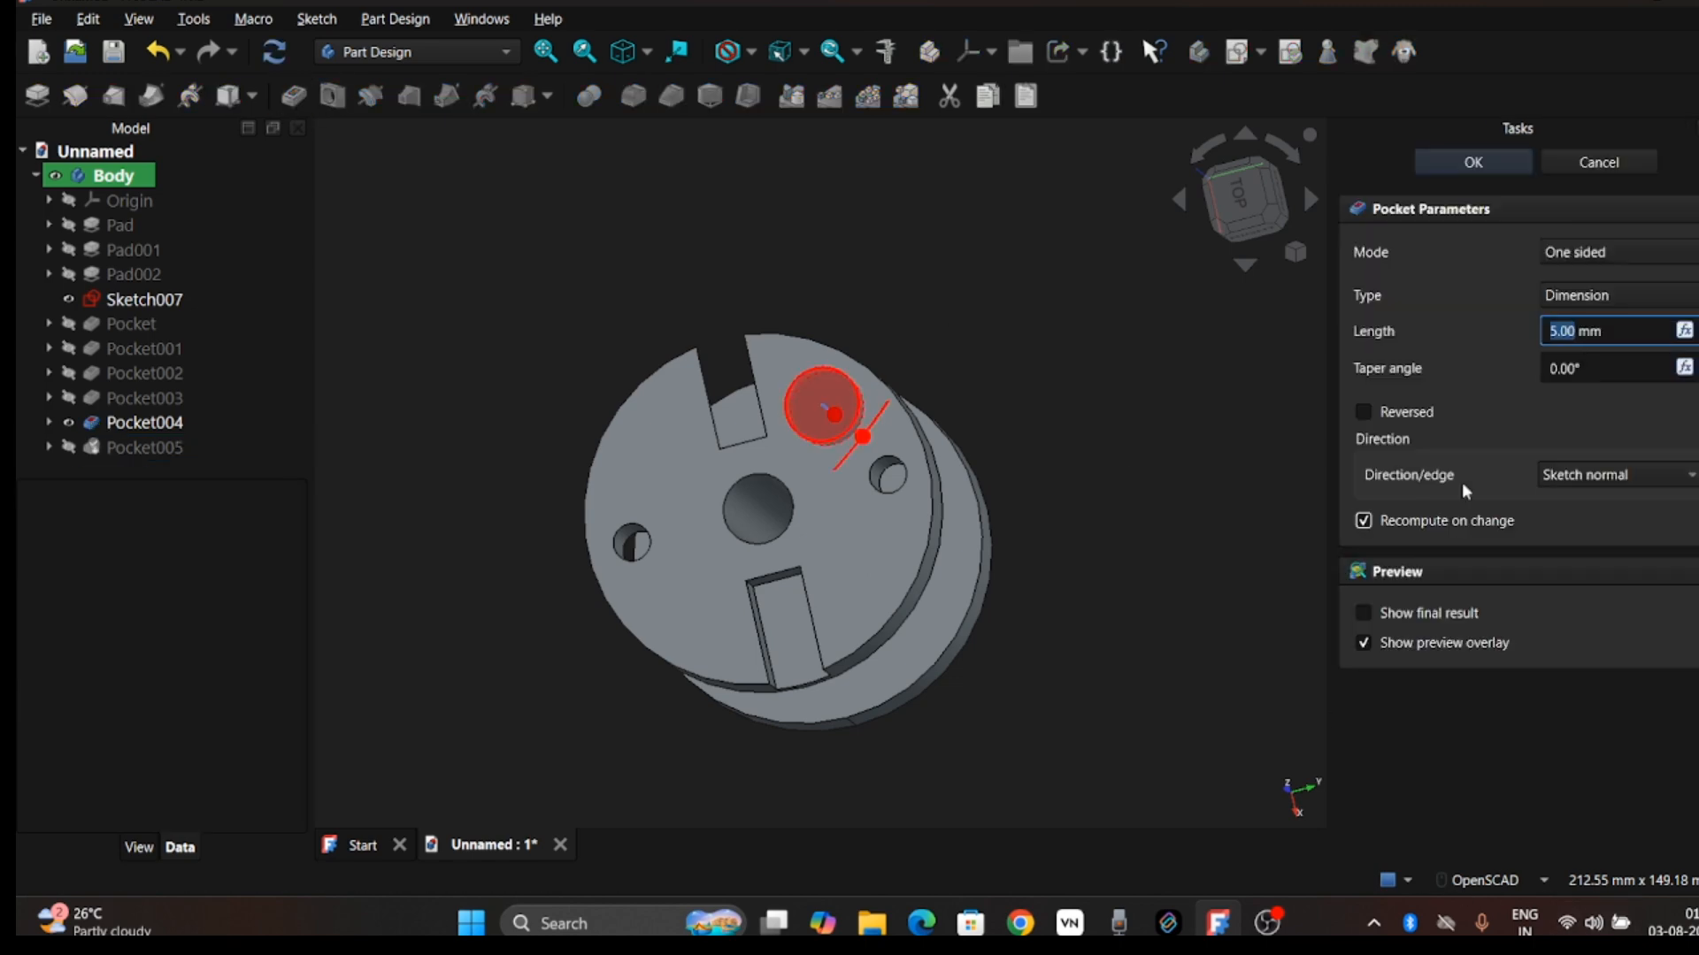
pyautogui.press('Up')
pyautogui.press('Up')
pyautogui.press('Up')
pyautogui.press('Up')
pyautogui.press('Up')
pyautogui.press('Up')
pyautogui.moveTo(920, 450); pyautogui.dragTo(882, 458)
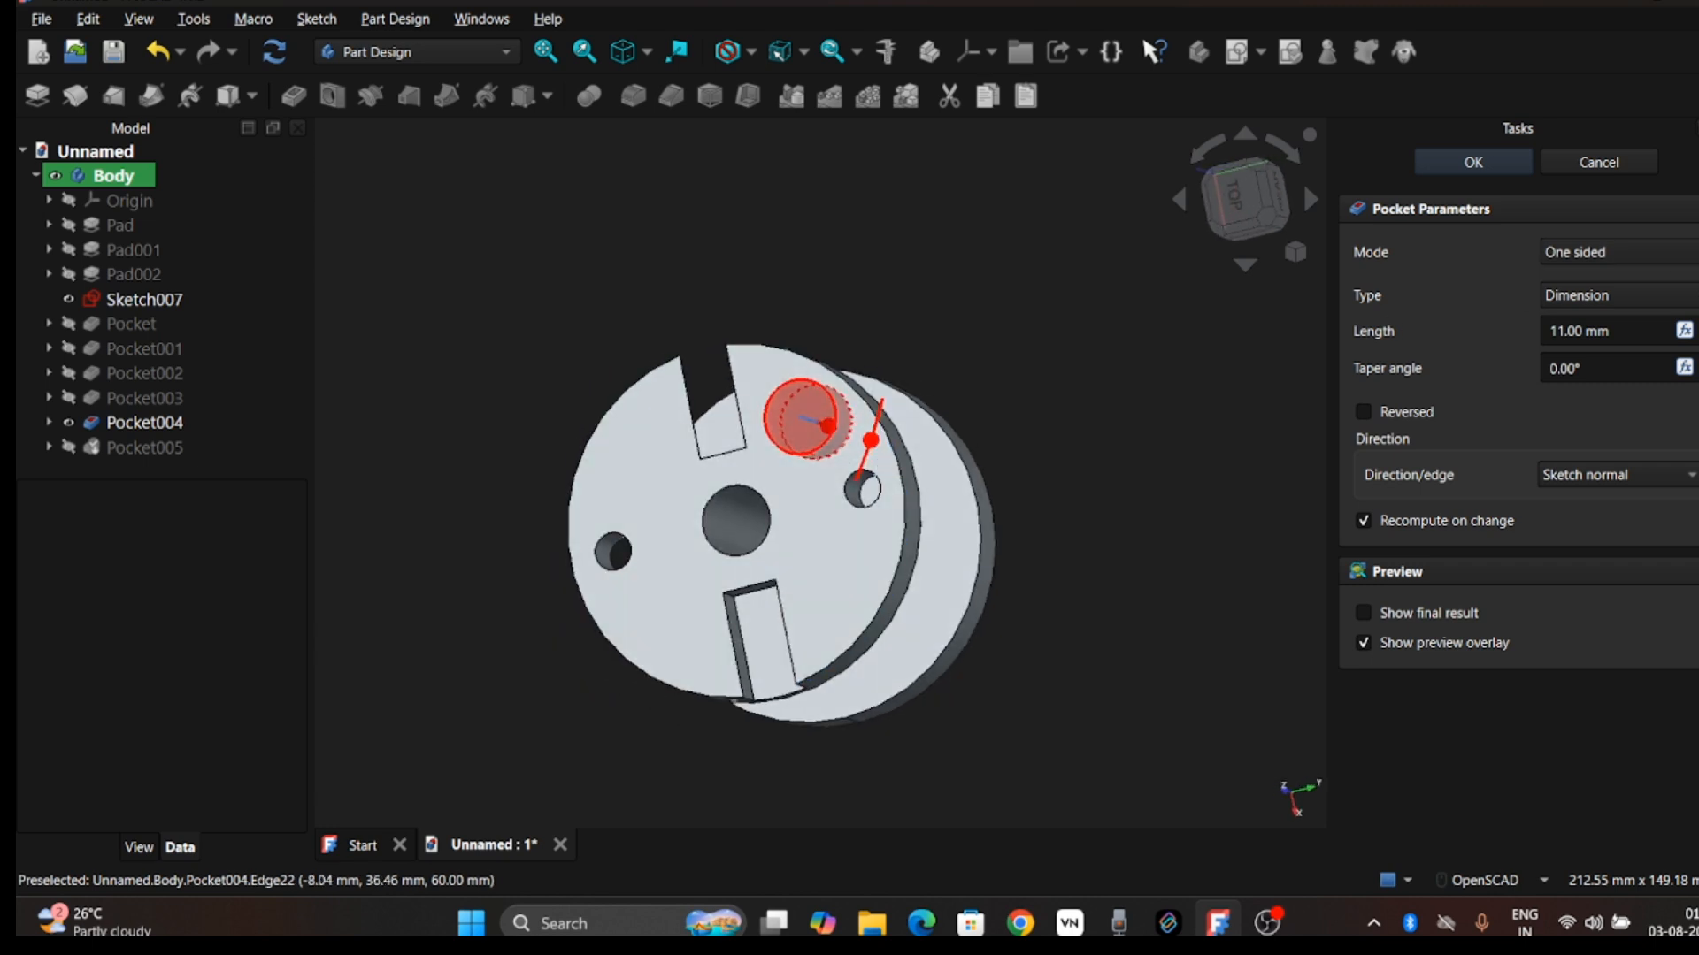
# Step: Set the new circular pocket's taper angle to 10° and show the final result without the preview overlay
pyautogui.click(1697, 363)
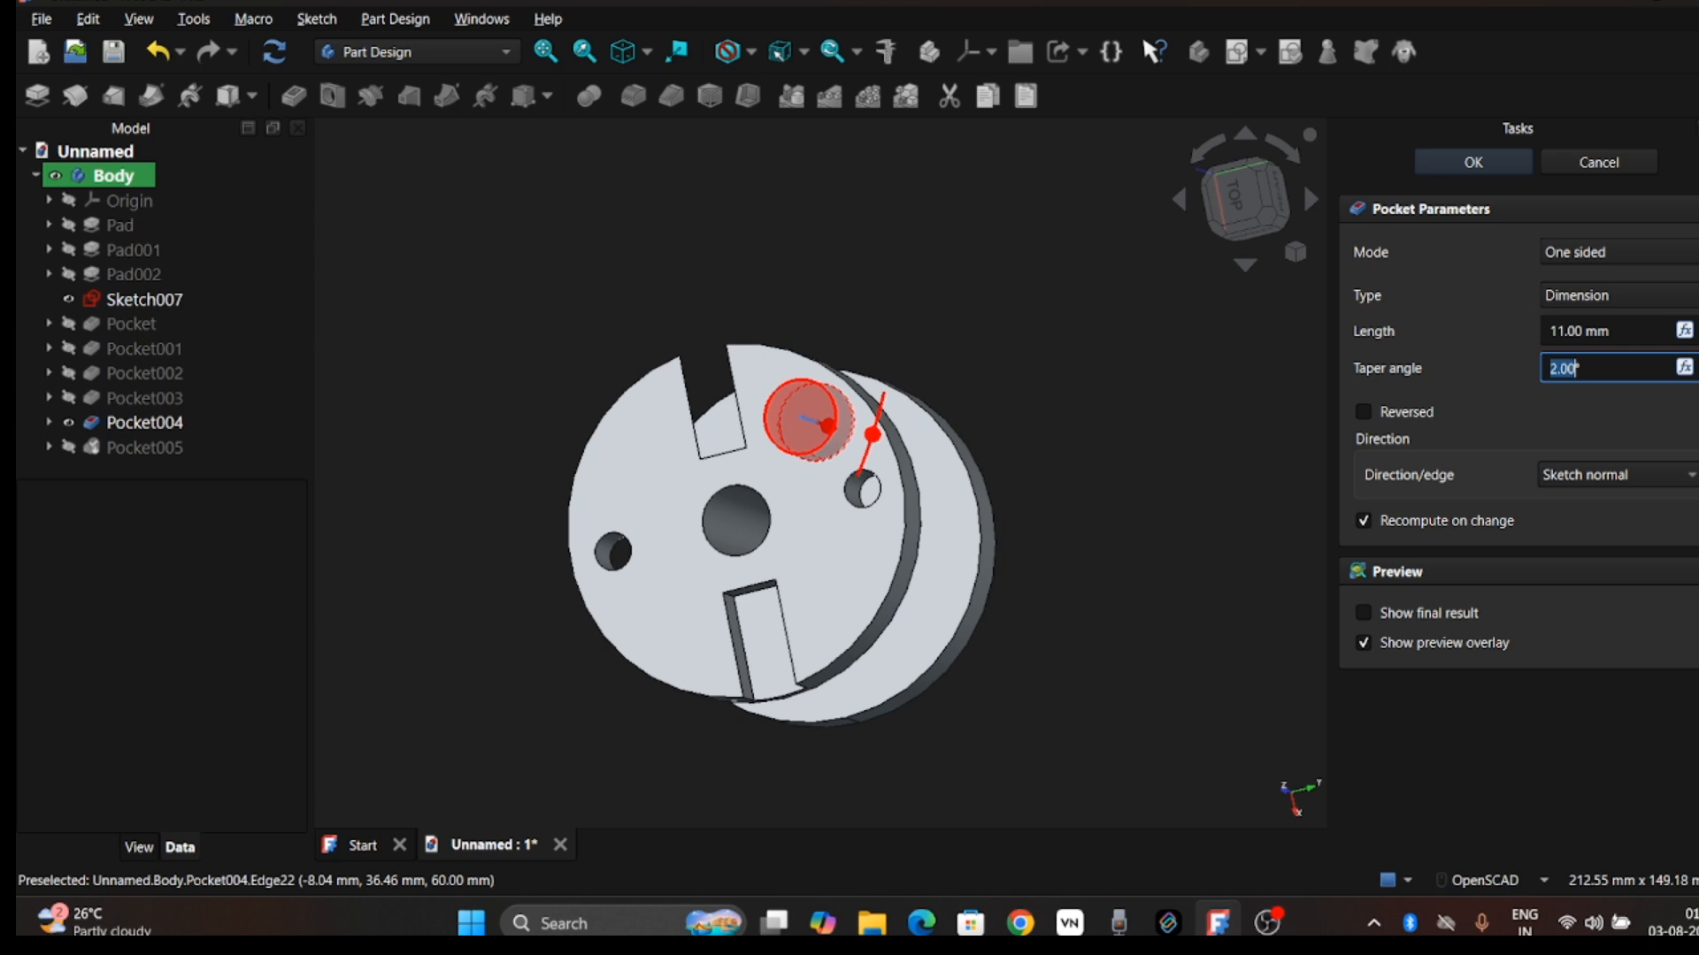
pyautogui.click(1697, 363)
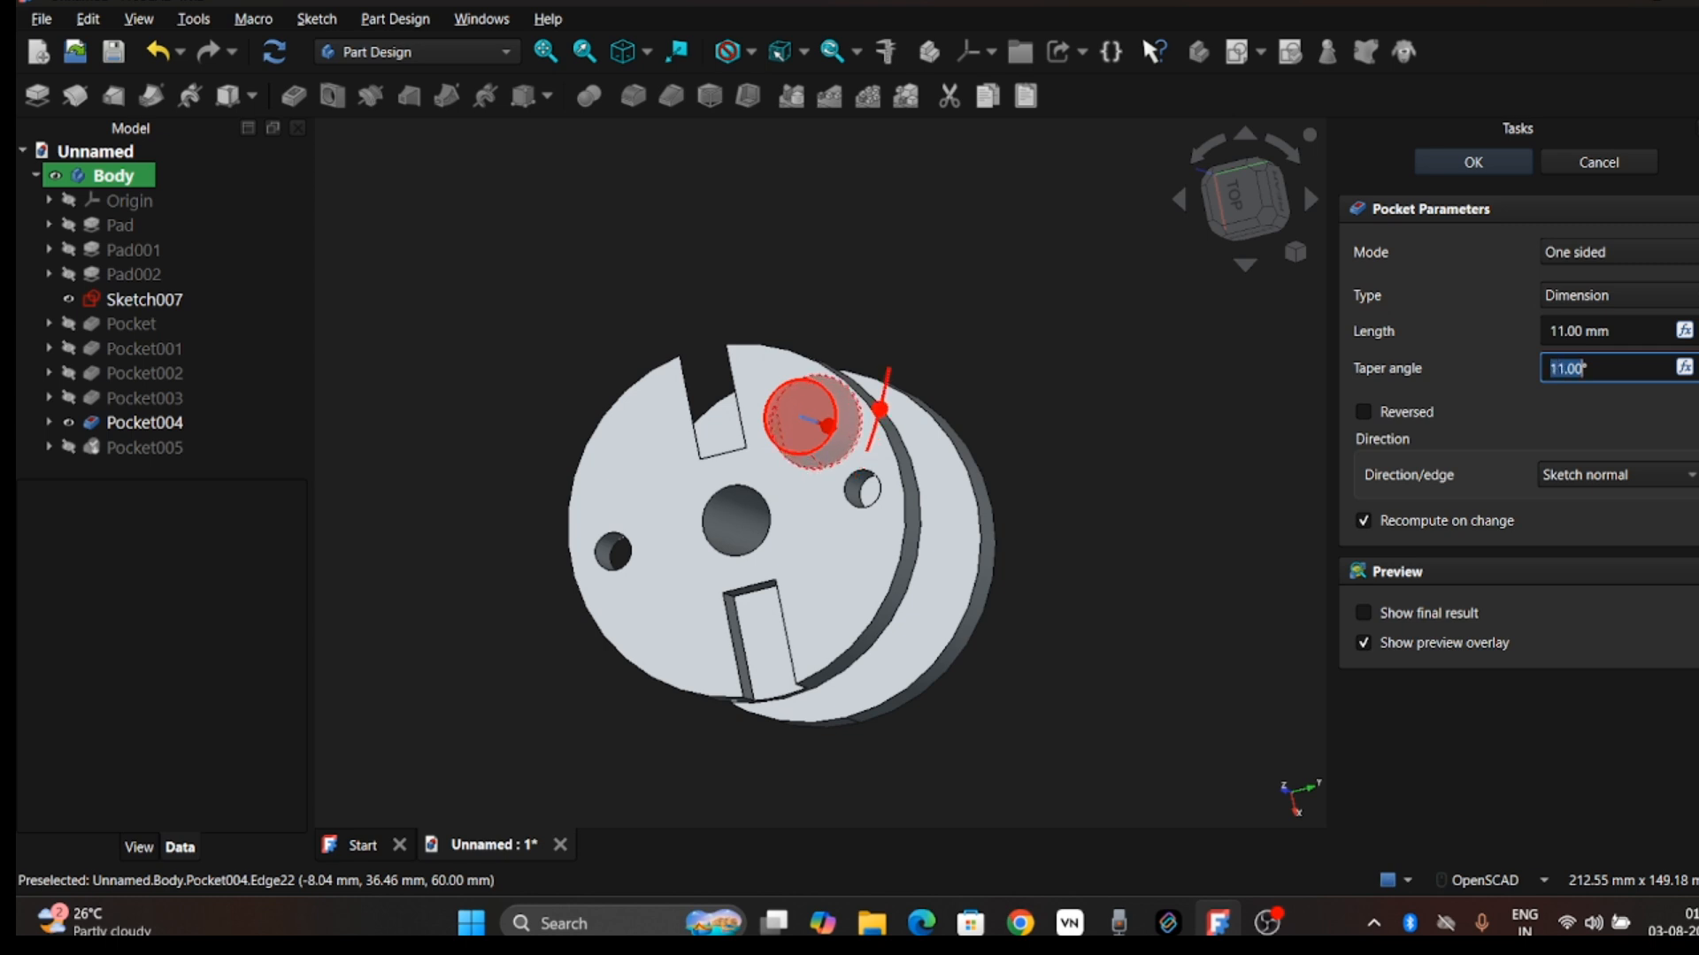
pyautogui.click(1697, 374)
pyautogui.click(1362, 612)
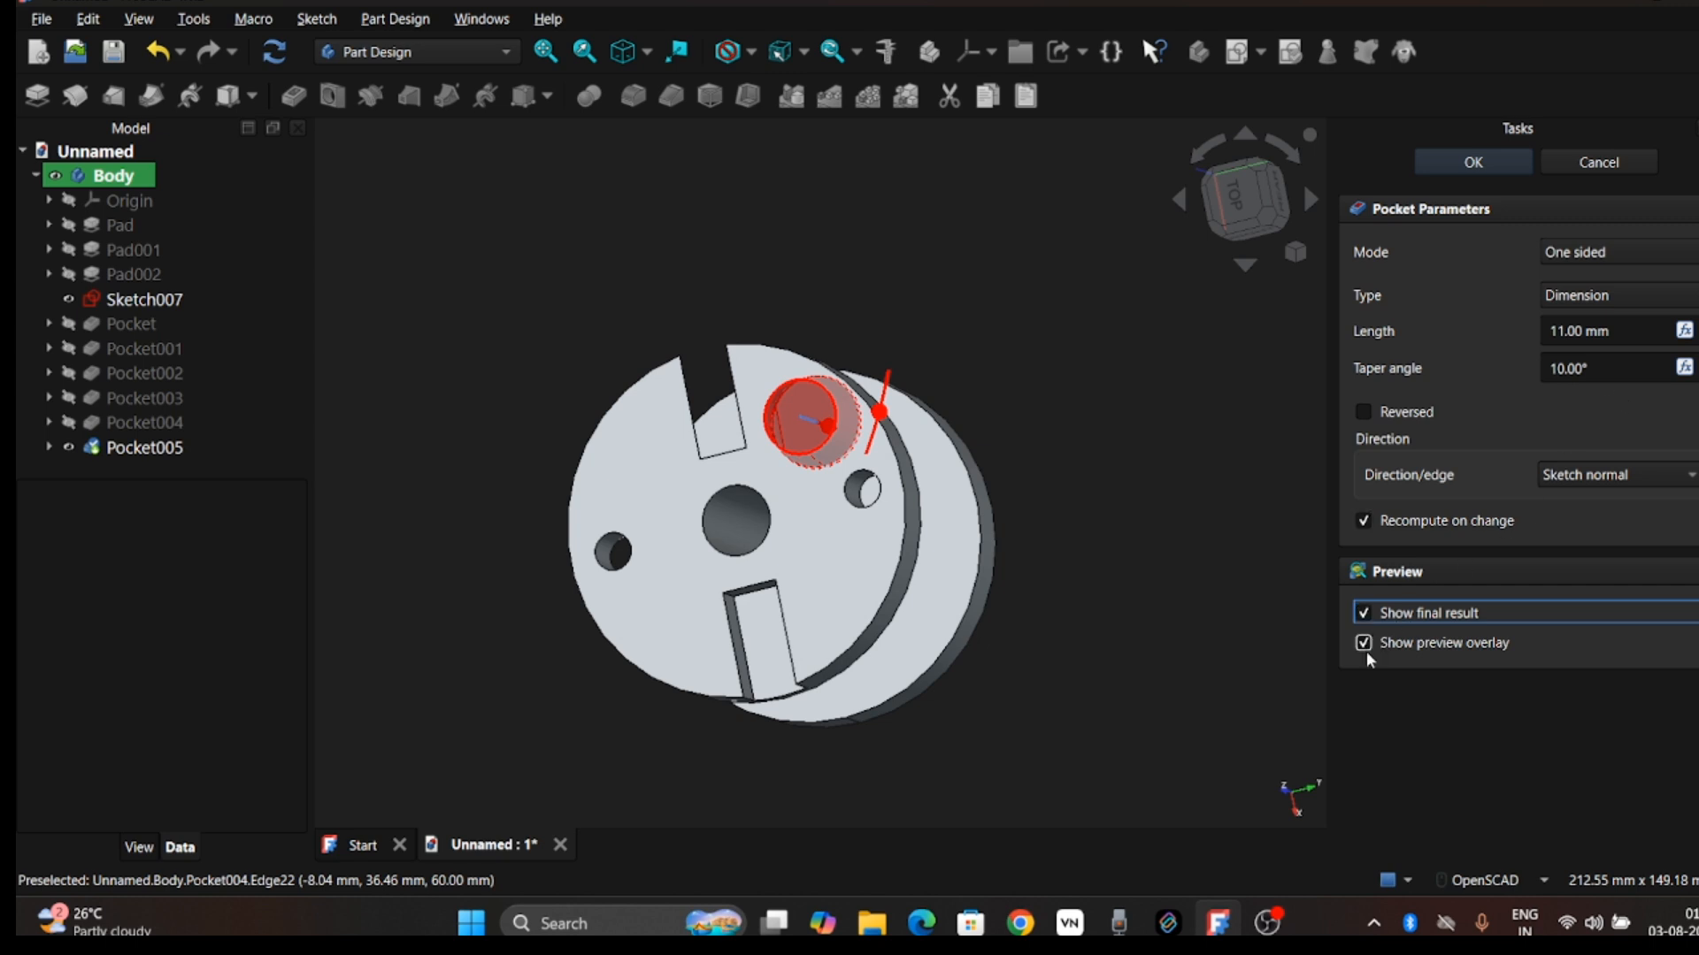
pyautogui.click(1363, 643)
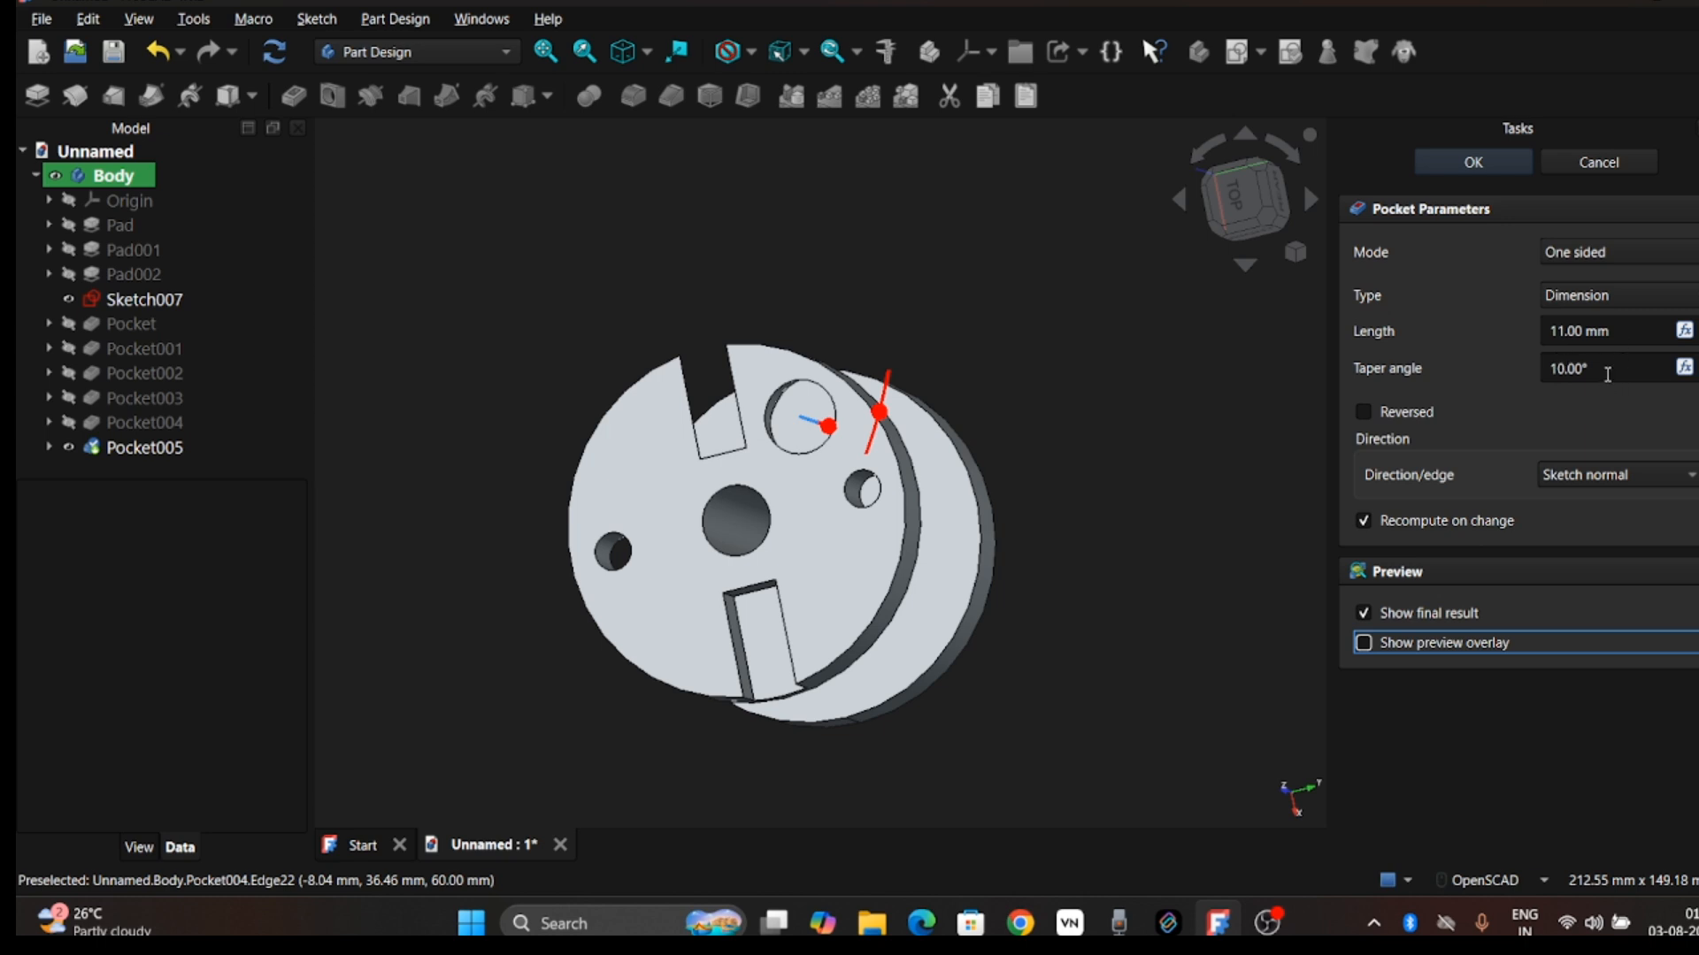
# Step: Try a 20° taper angle on the circular pocket, followed by negative taper angles down to -35°
pyautogui.click(1608, 374)
pyautogui.scroll(16, 1607, 374)
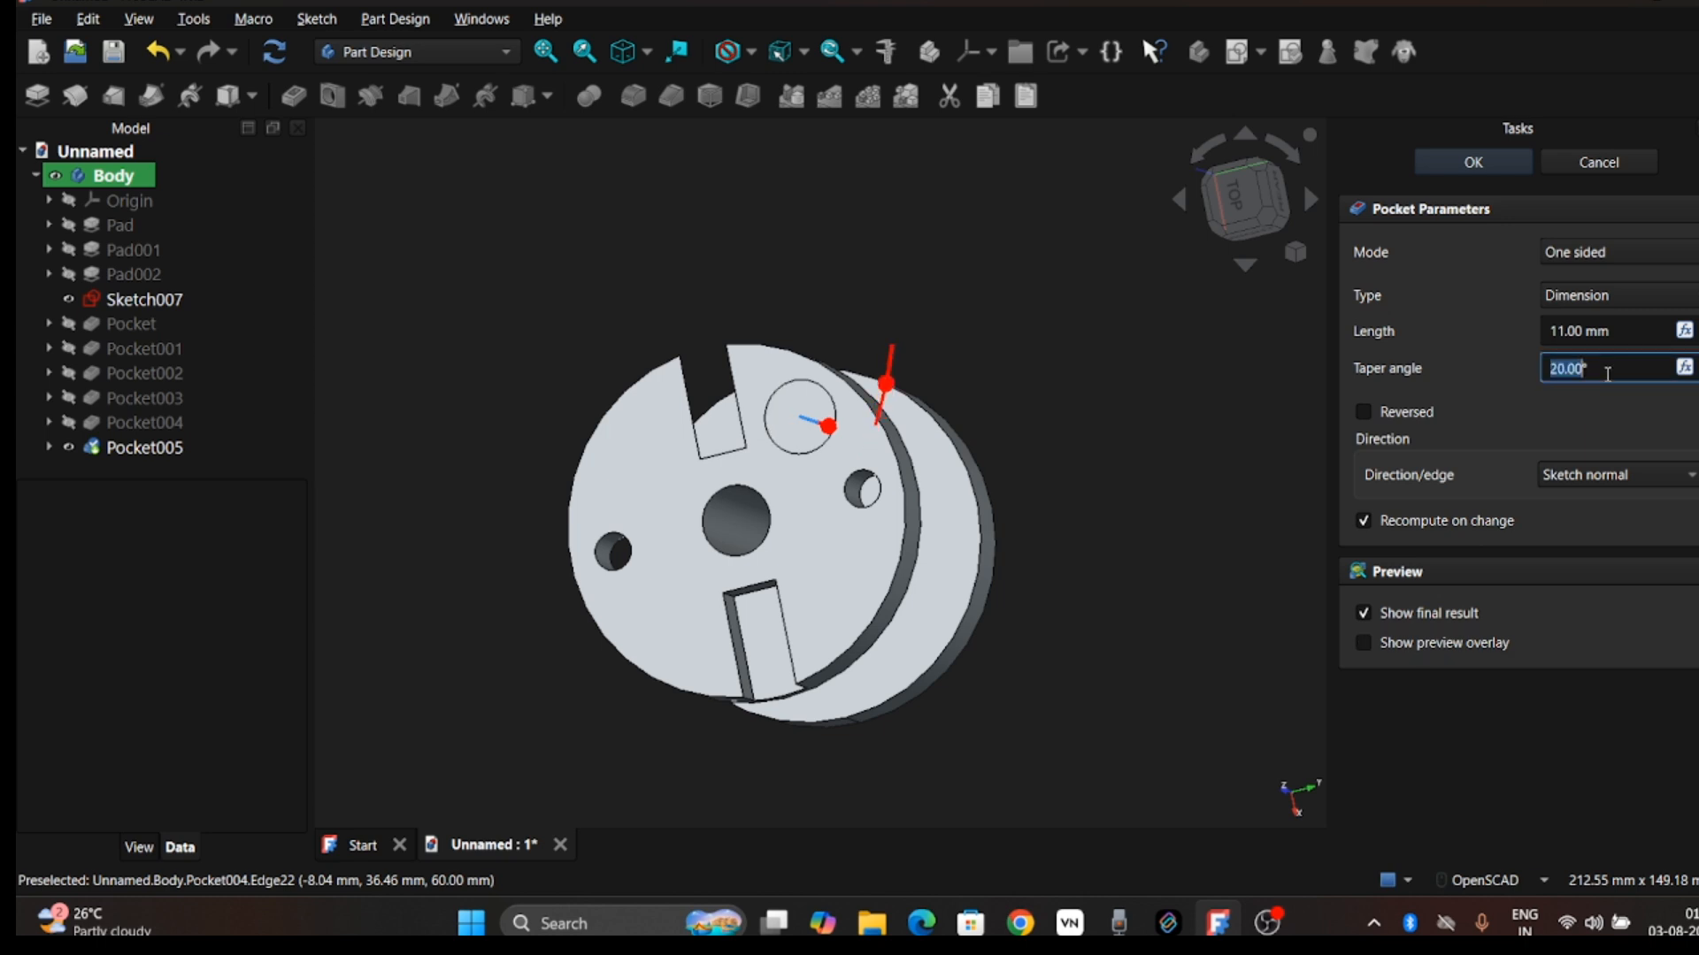
pyautogui.scroll(-20, 1607, 374)
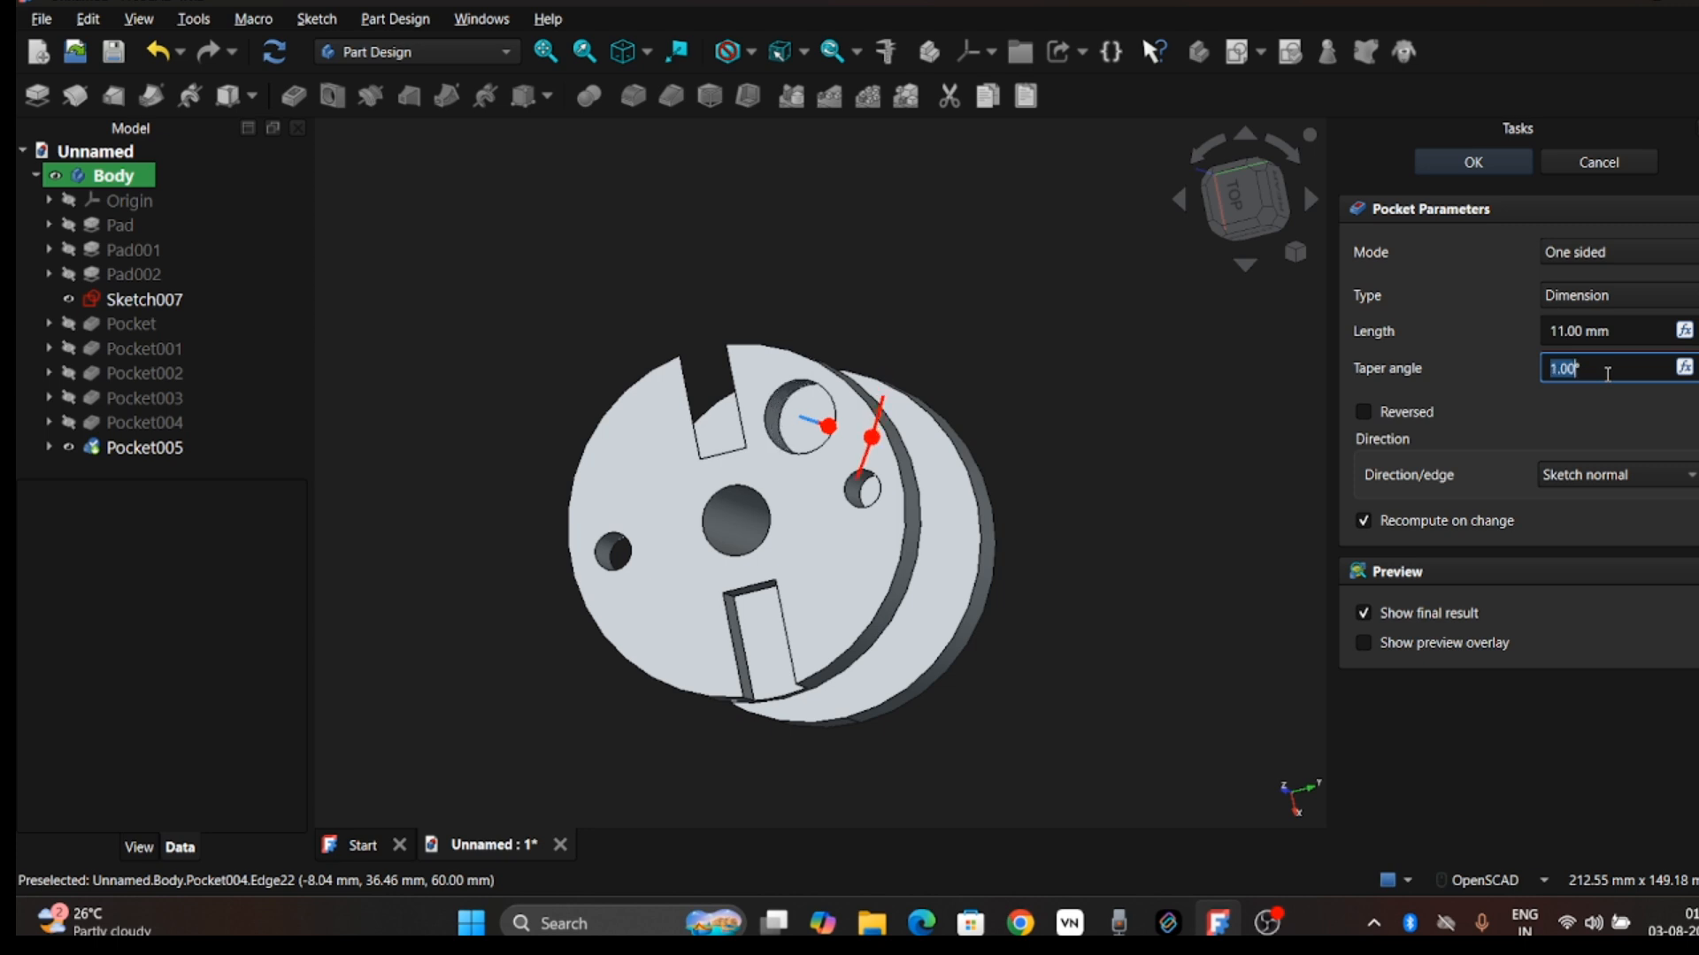
pyautogui.scroll(-17, 1608, 375)
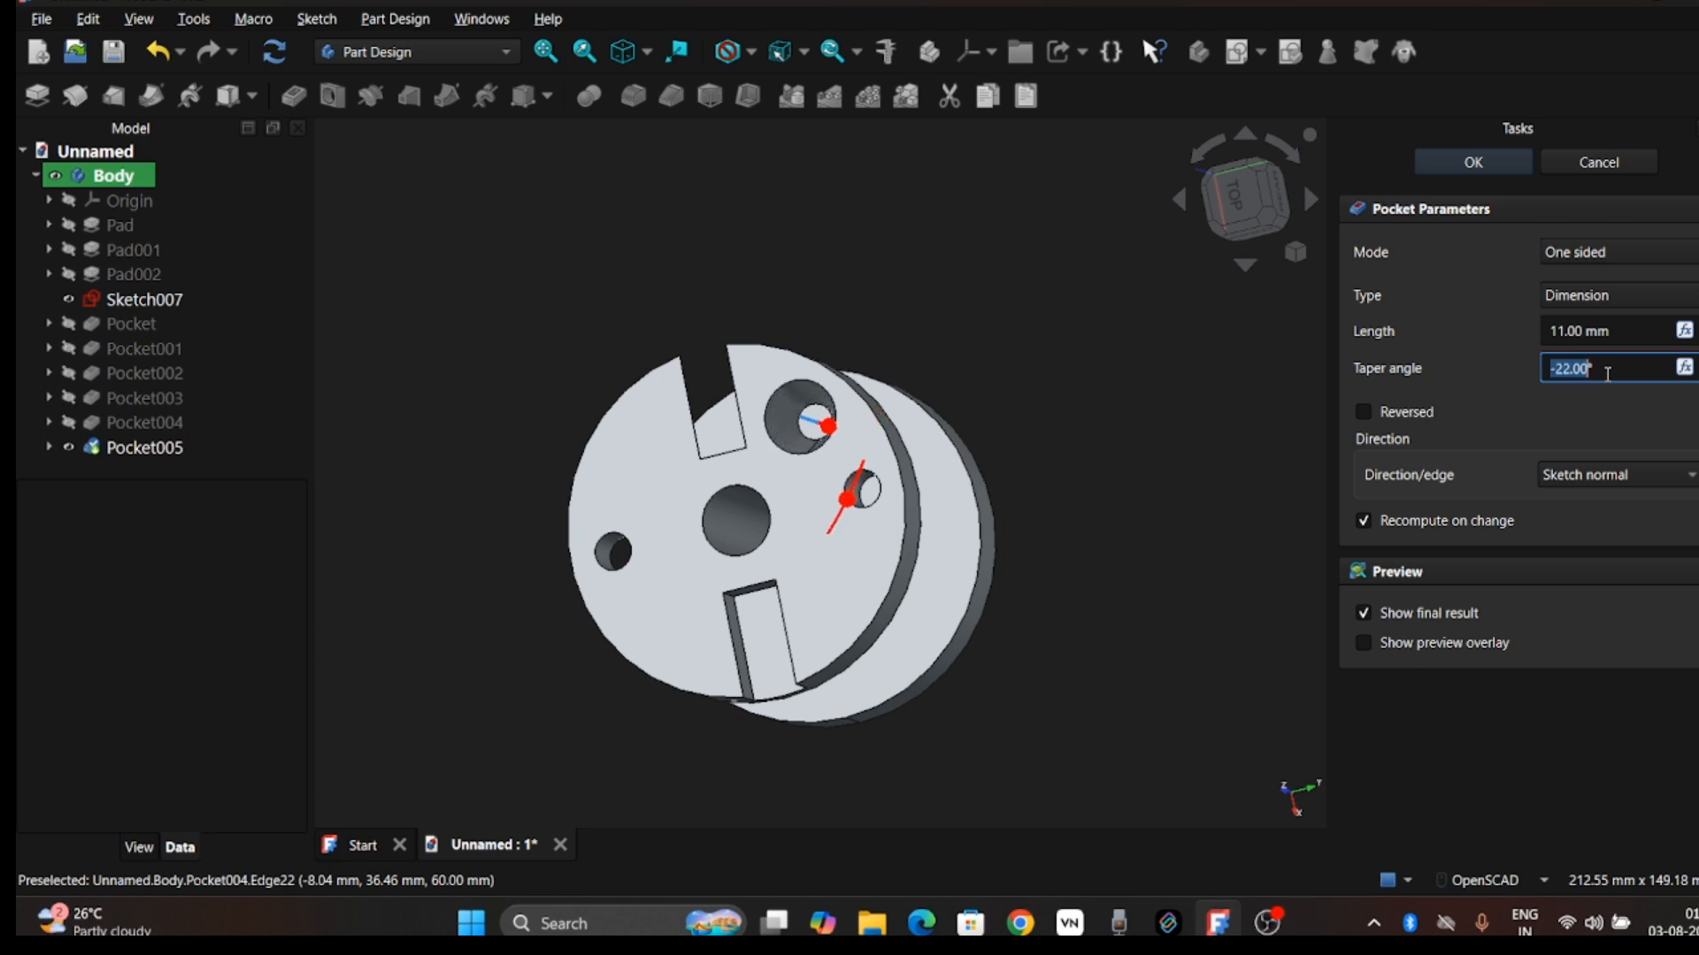
pyautogui.scroll(-1, 1608, 374)
pyautogui.moveTo(770, 513); pyautogui.dragTo(863, 498)
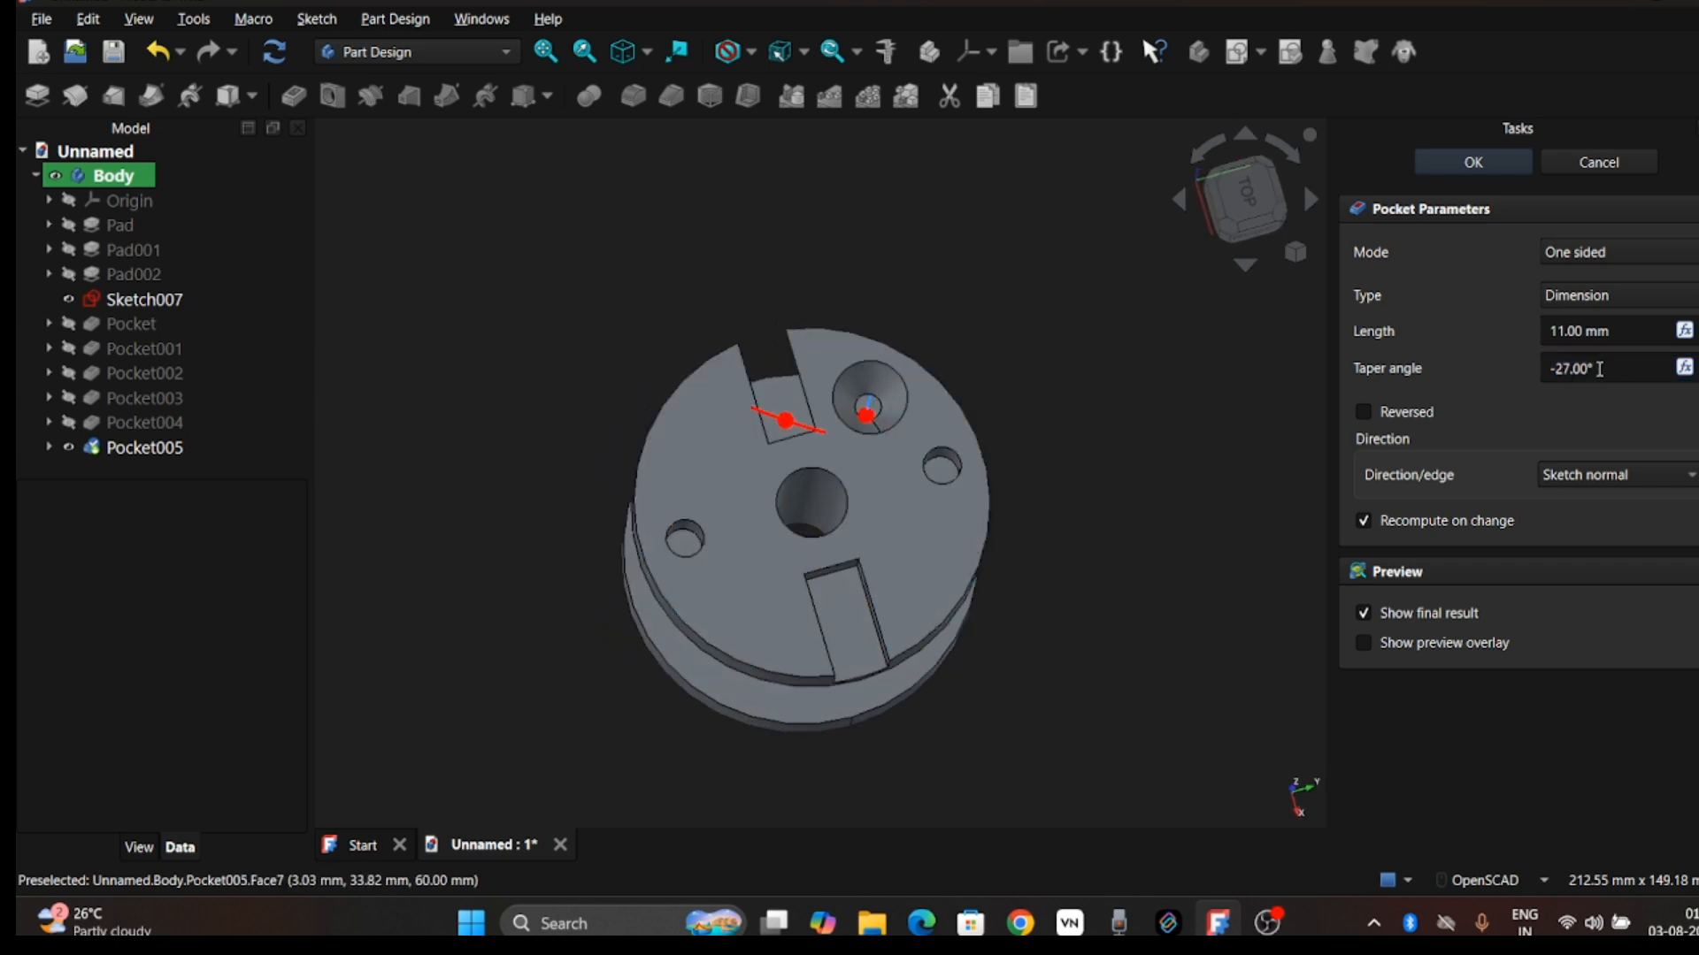
pyautogui.scroll(-8, 1607, 367)
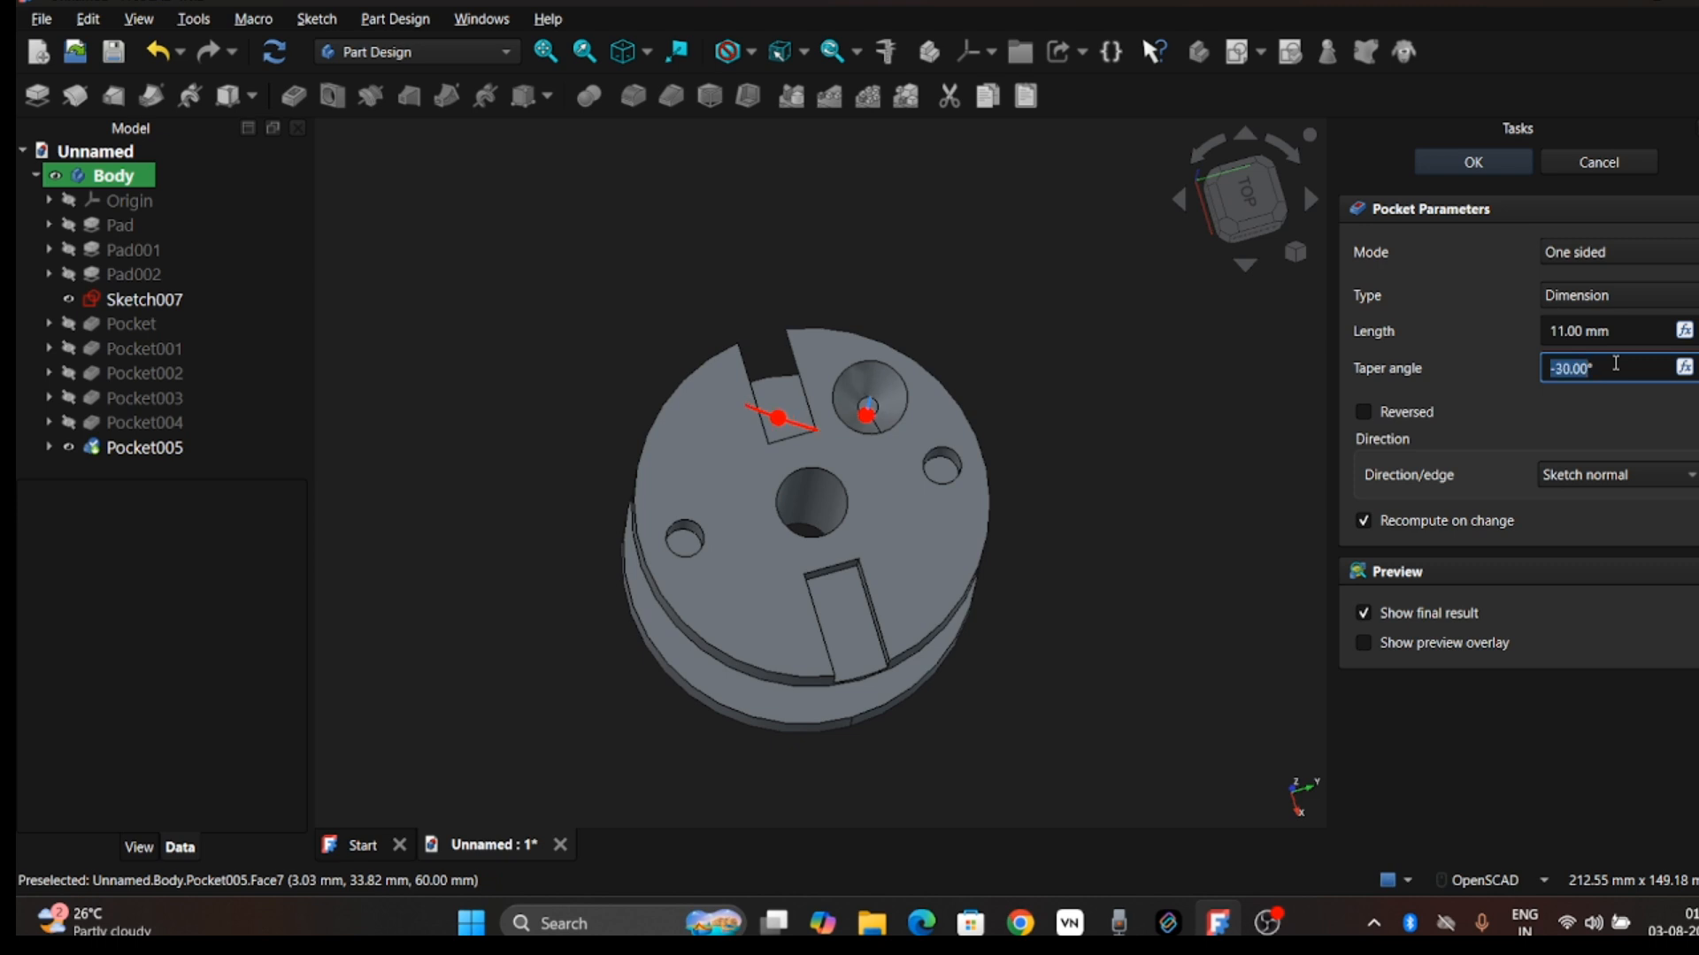
pyautogui.scroll(4, 973, 405)
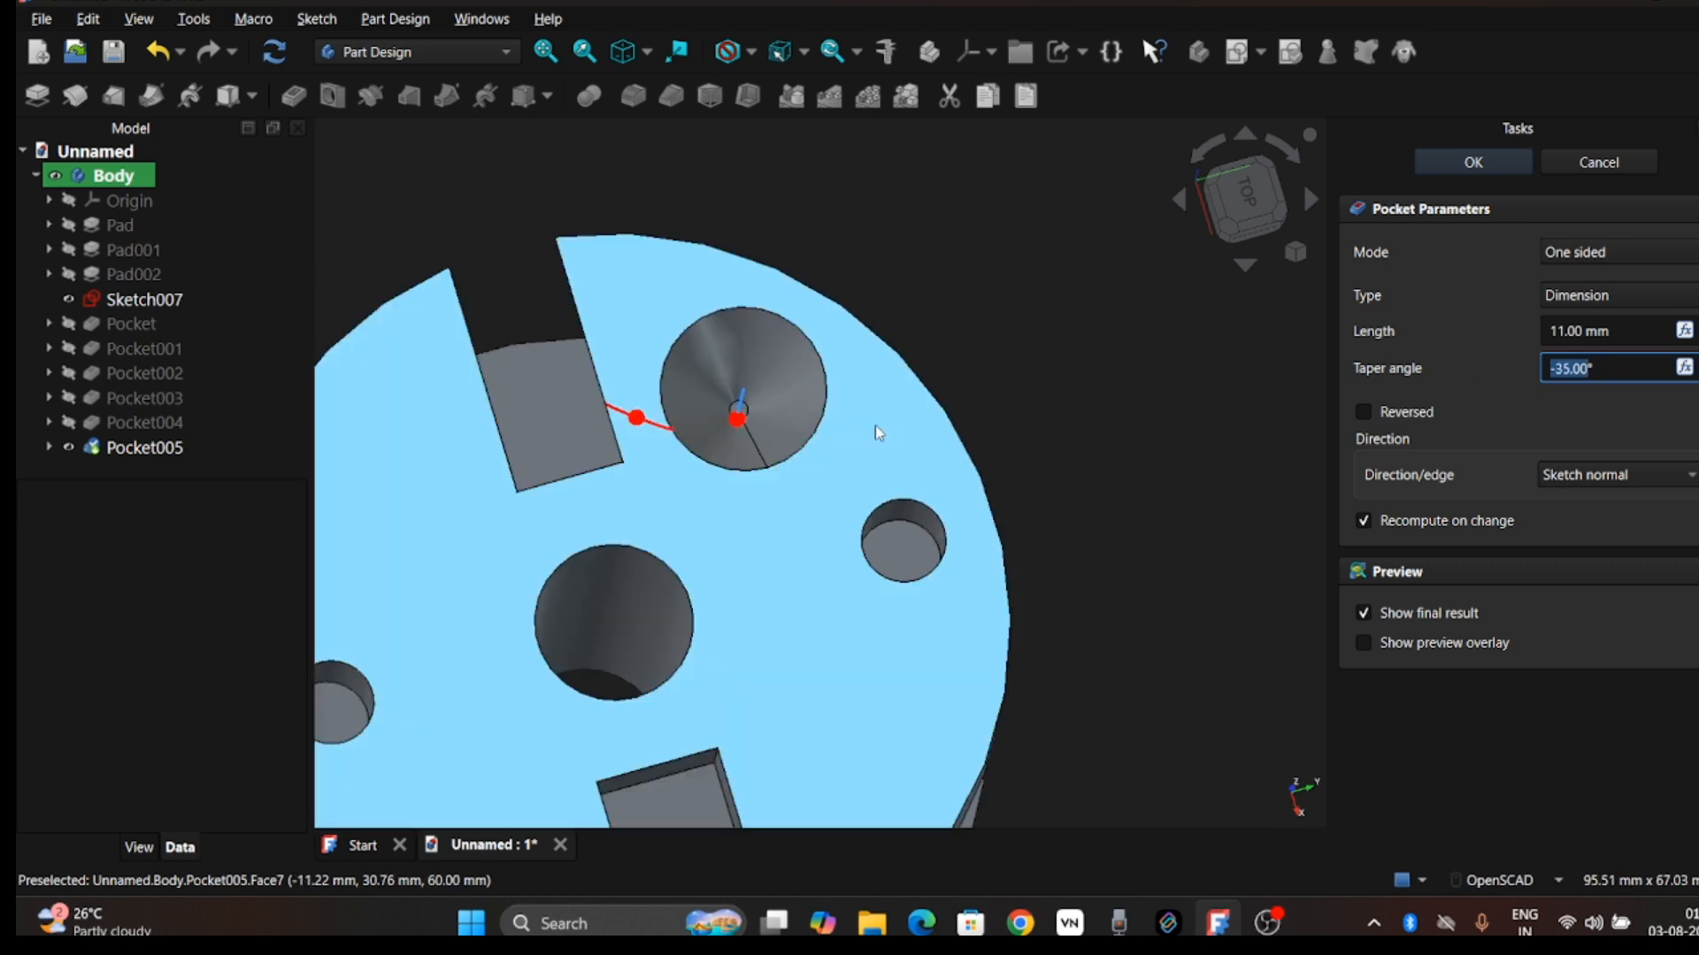
# Step: Try a positive taper angle of 40° on the circular pocket and inspect the widened cut from the upper flange's underside
pyautogui.scroll(20, 1612, 373)
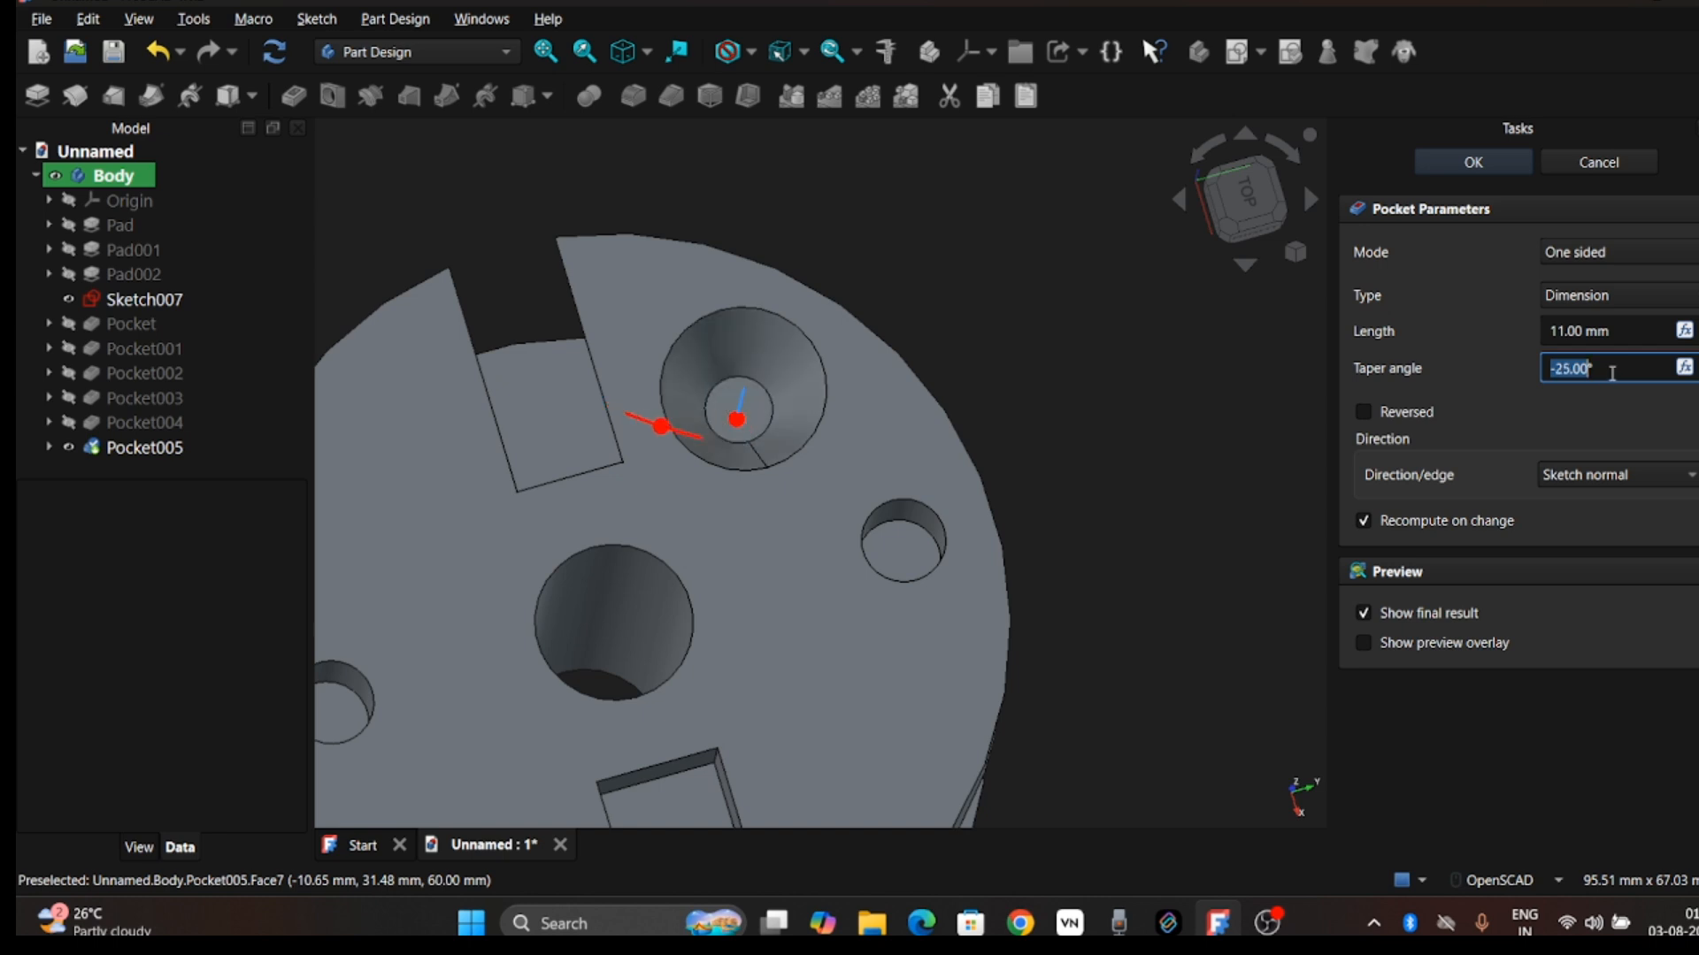
pyautogui.scroll(20, 1611, 372)
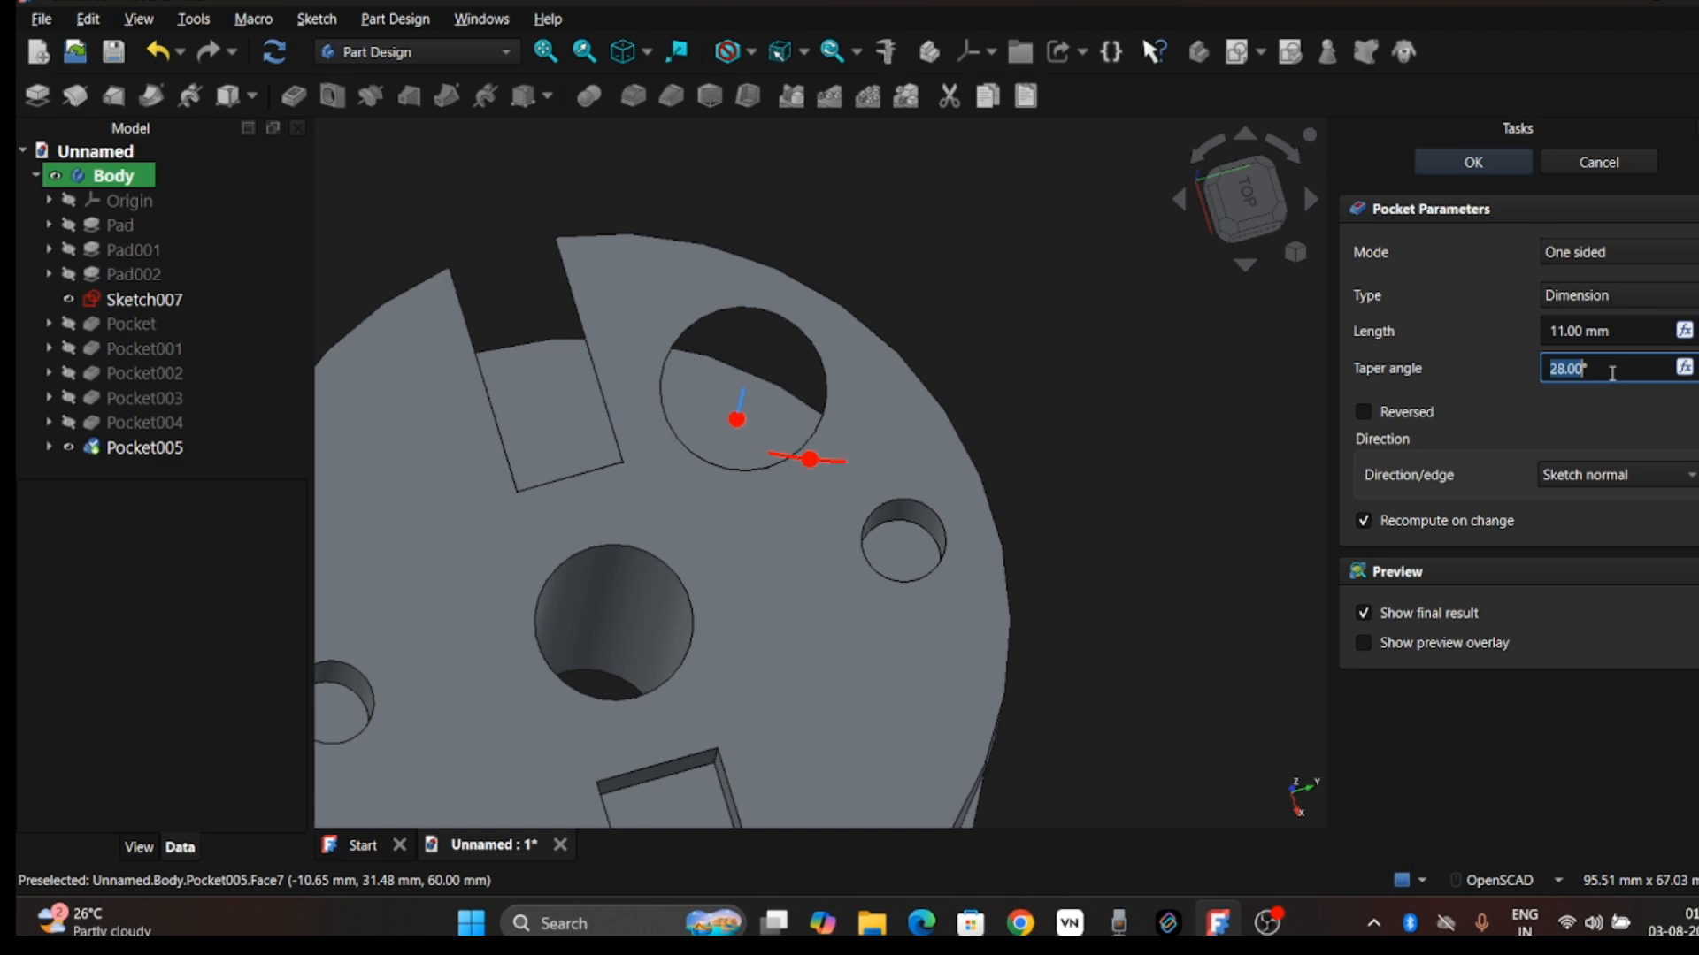
pyautogui.scroll(12, 1612, 372)
pyautogui.moveTo(820, 473); pyautogui.dragTo(477, 413)
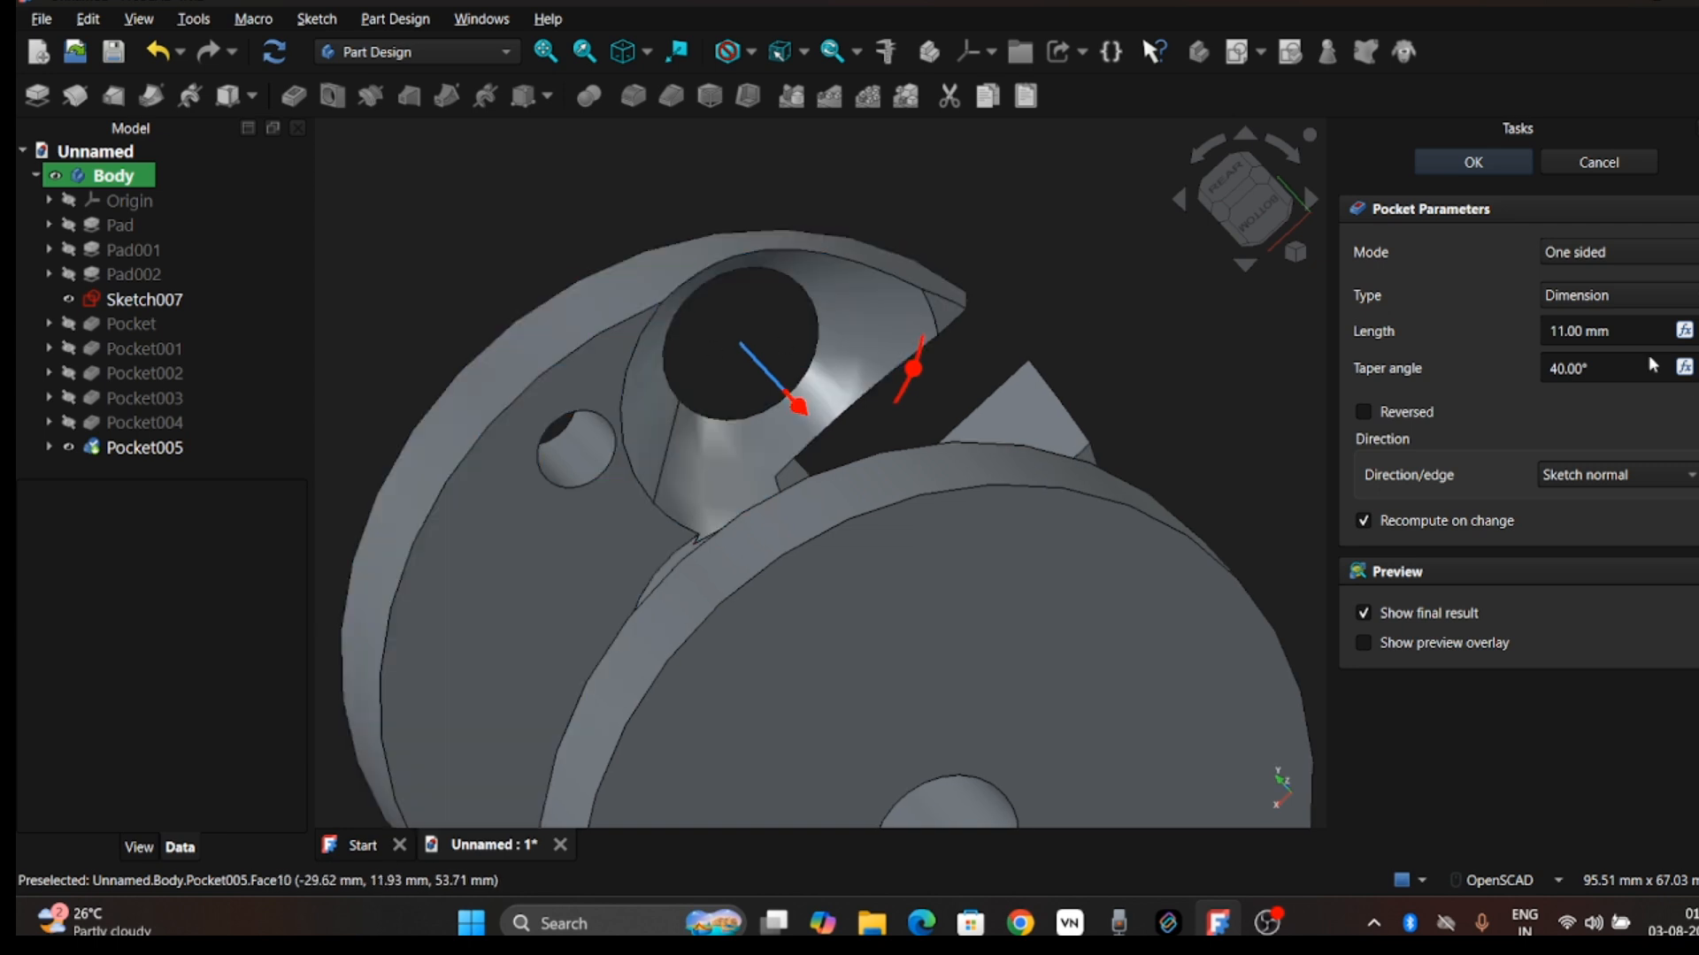
# Step: Reduce the circular pocket's taper angle to 12° and check the opening from below the flange
pyautogui.scroll(-17, 1612, 365)
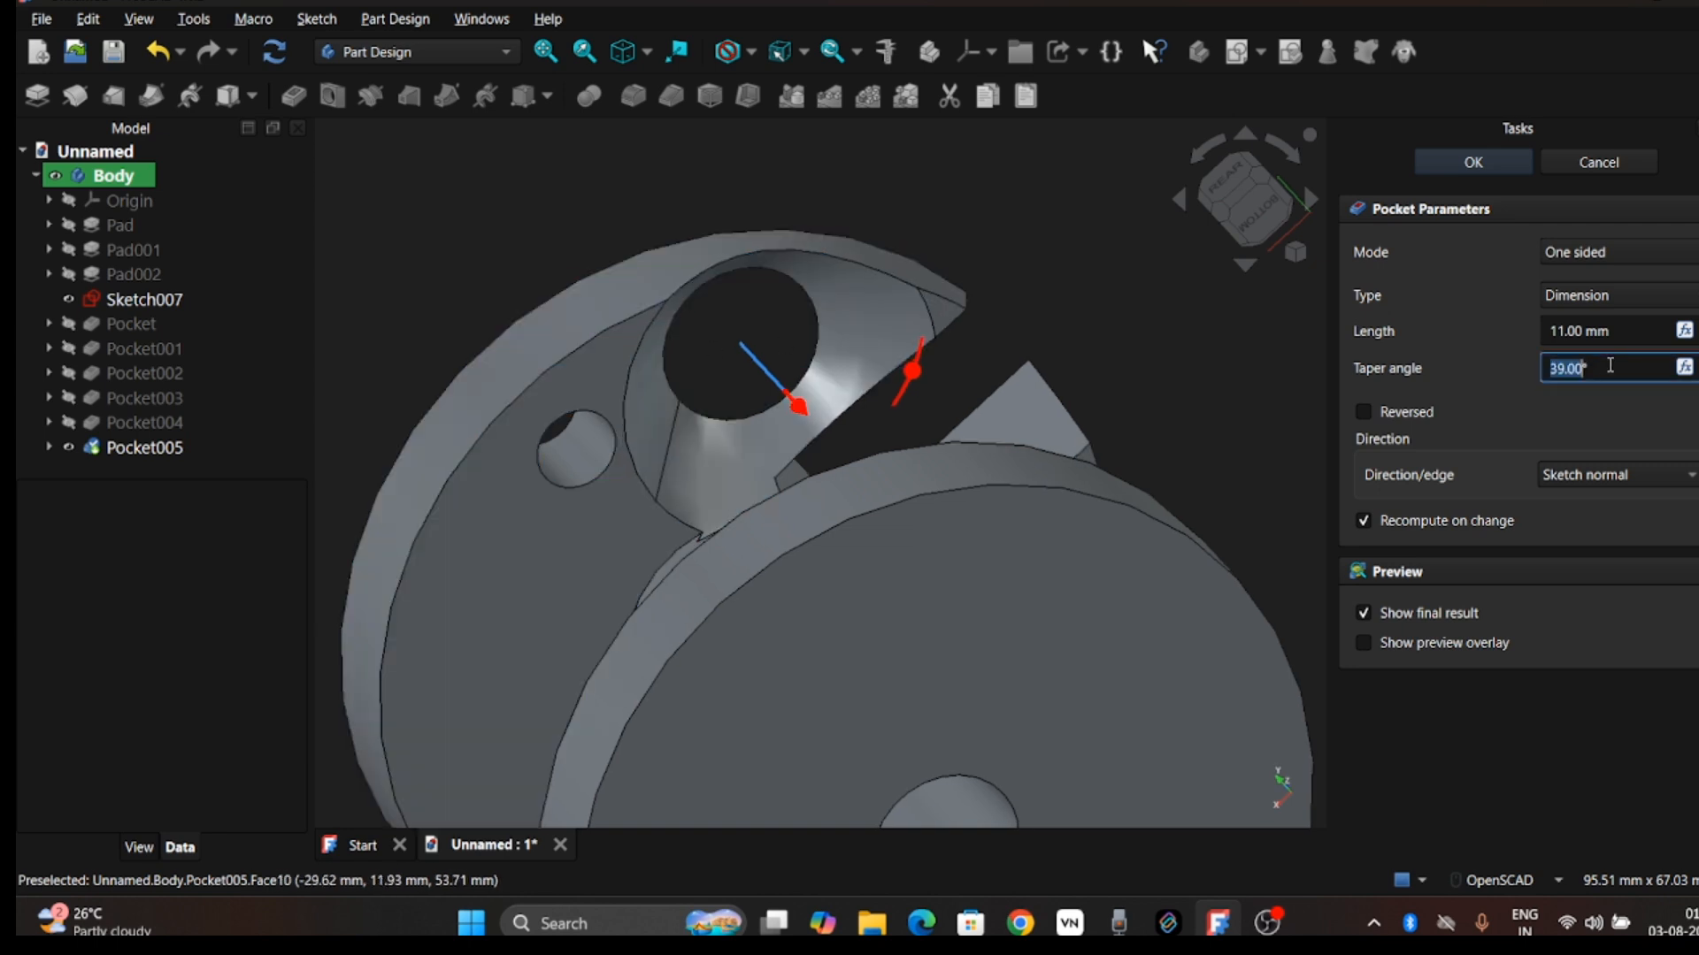
pyautogui.scroll(-11, 1611, 366)
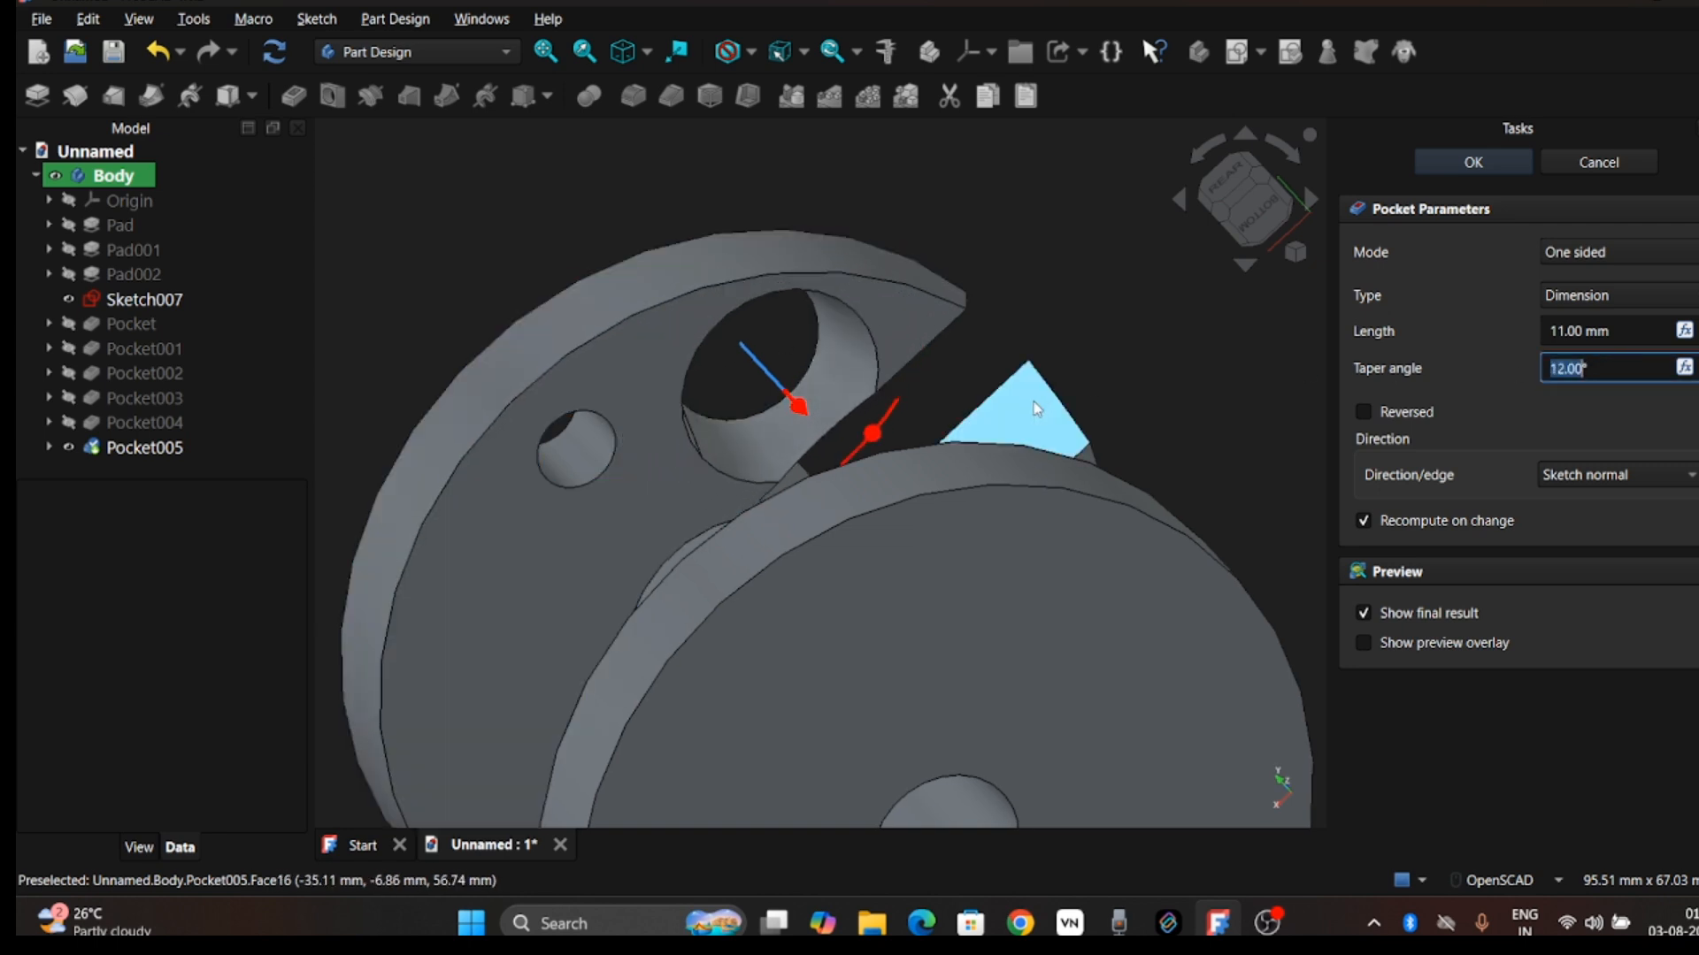
pyautogui.moveTo(1035, 410); pyautogui.dragTo(980, 368)
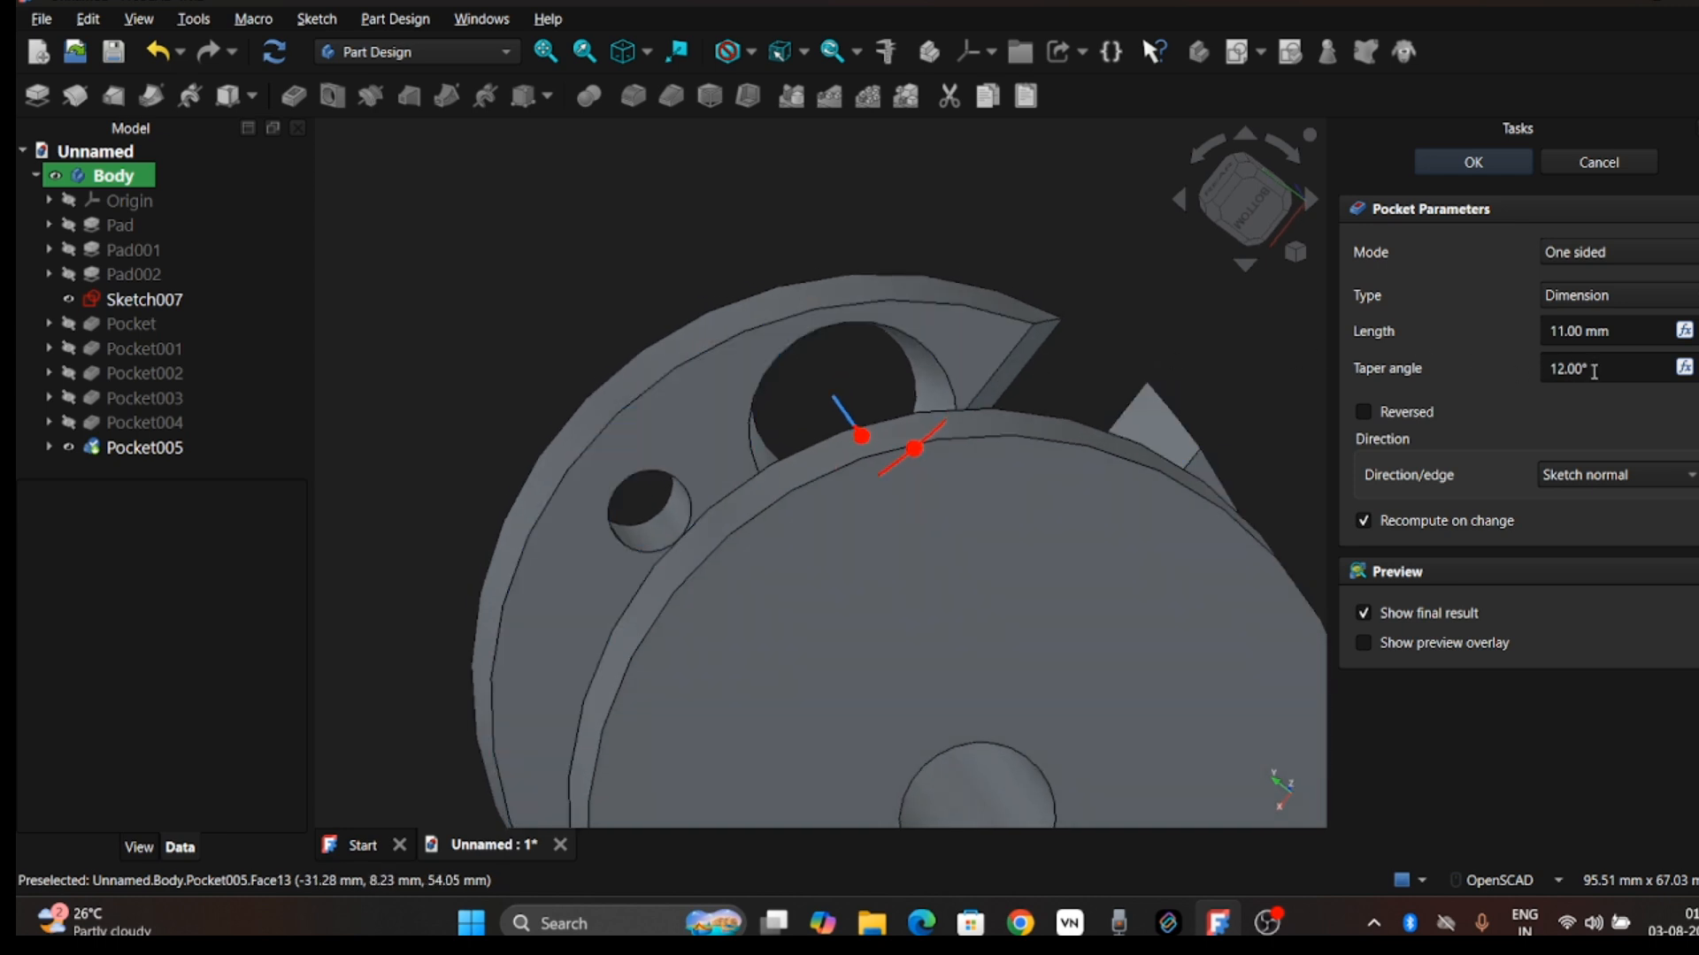
# Step: Set the circular pocket's taper angle to 30°, accept the pocket, and view the whole spool part
pyautogui.scroll(5, 1594, 372)
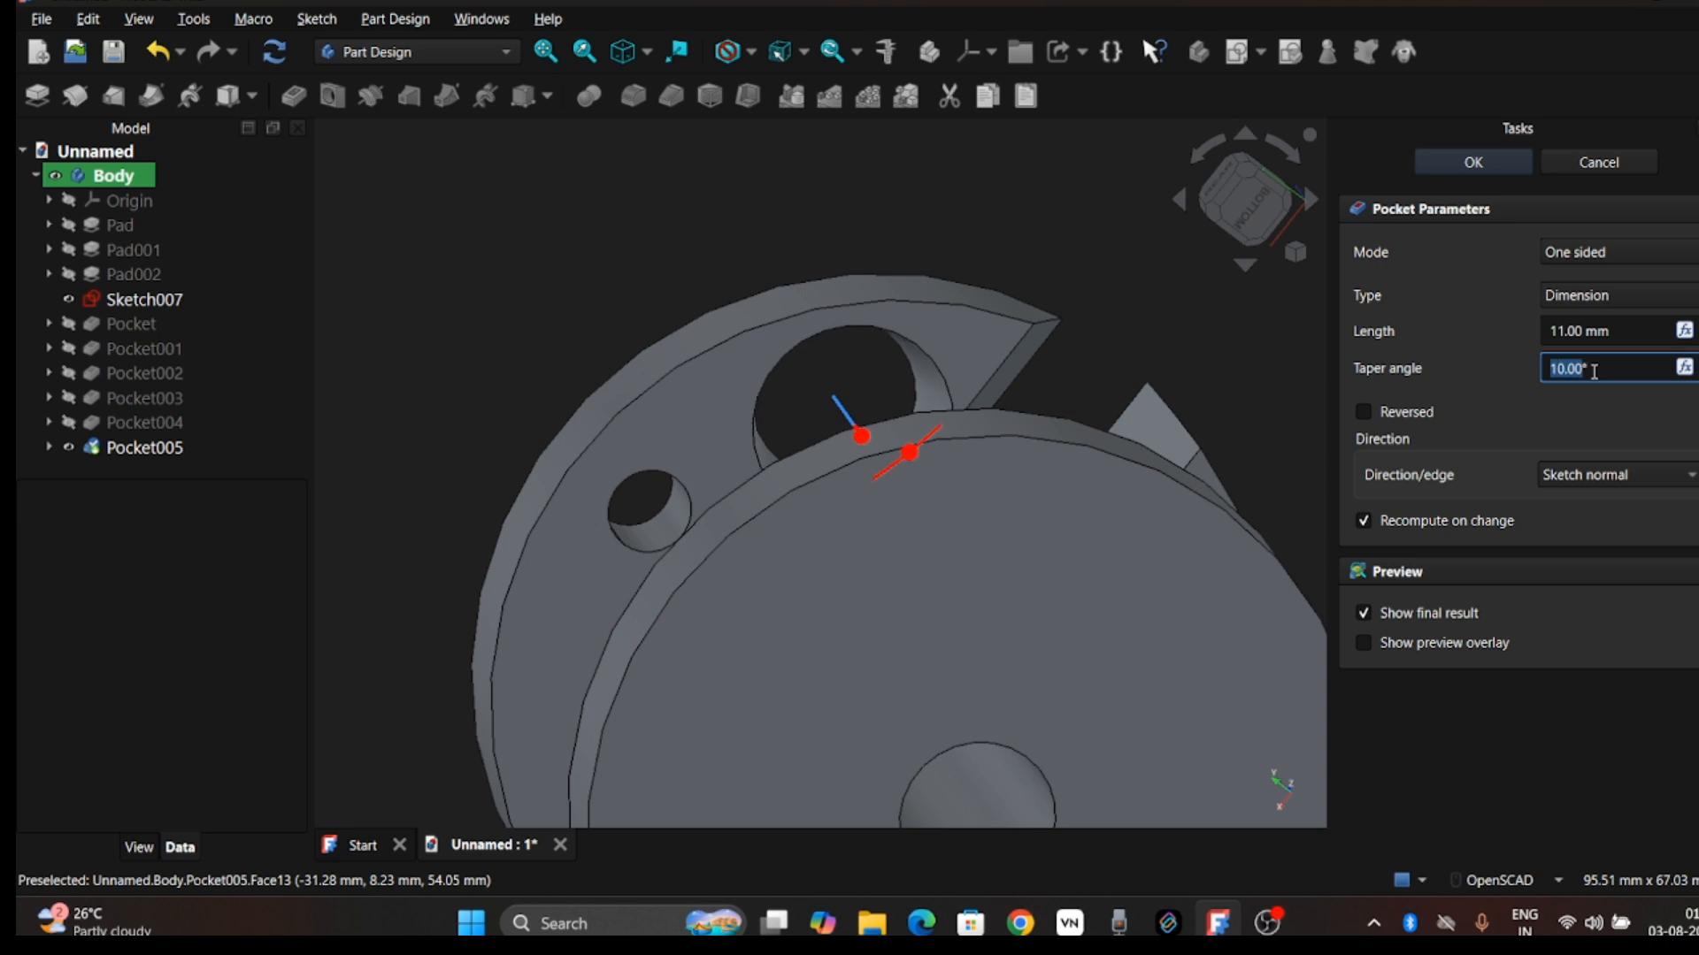
pyautogui.scroll(13, 1594, 371)
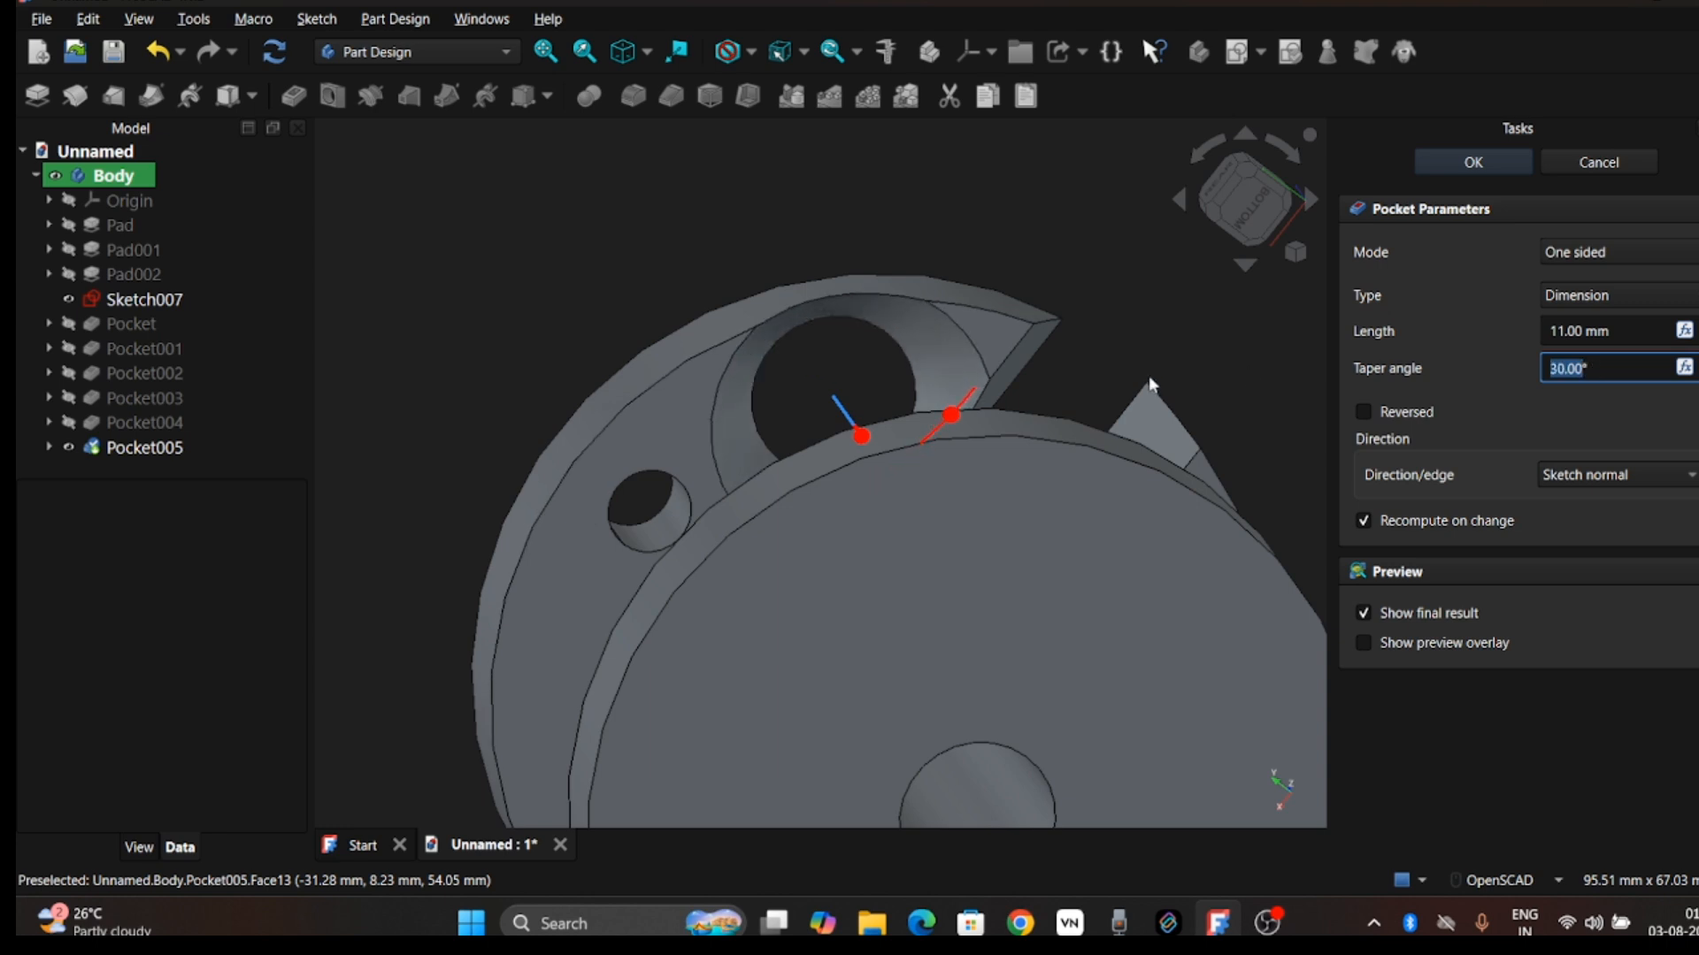
pyautogui.moveTo(1148, 380); pyautogui.dragTo(864, 448)
pyautogui.moveTo(841, 263); pyautogui.dragTo(937, 421, button='right')
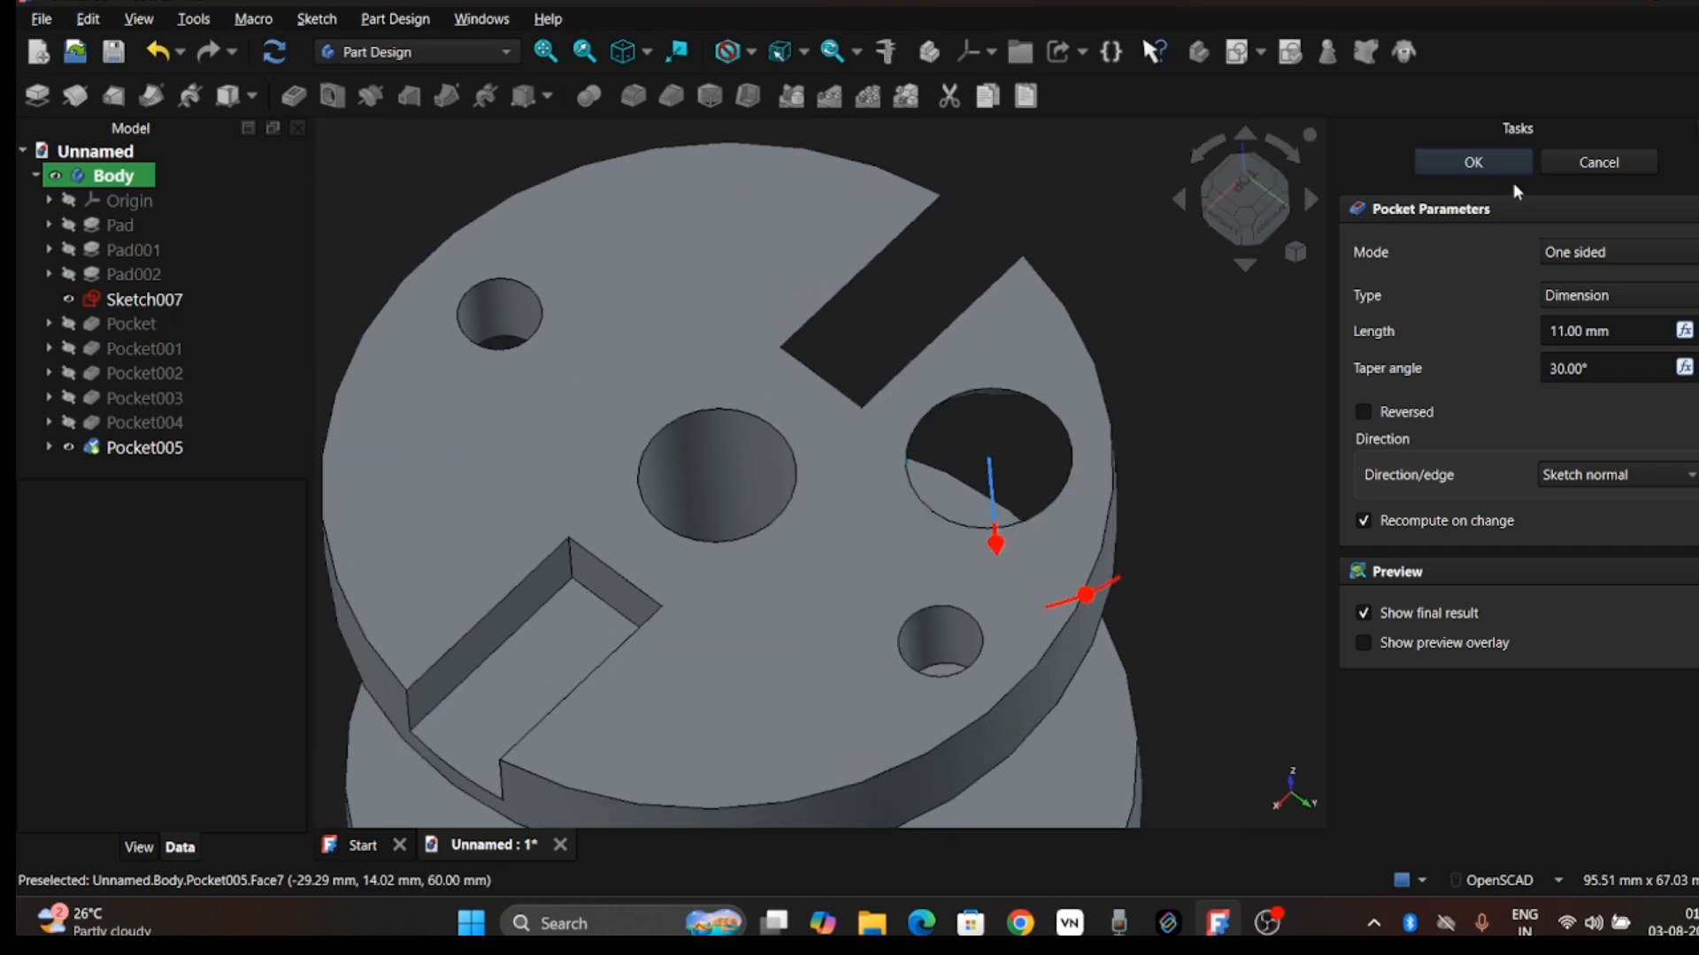
pyautogui.click(1474, 162)
pyautogui.scroll(-5, 867, 326)
pyautogui.moveTo(867, 326); pyautogui.dragTo(991, 296)
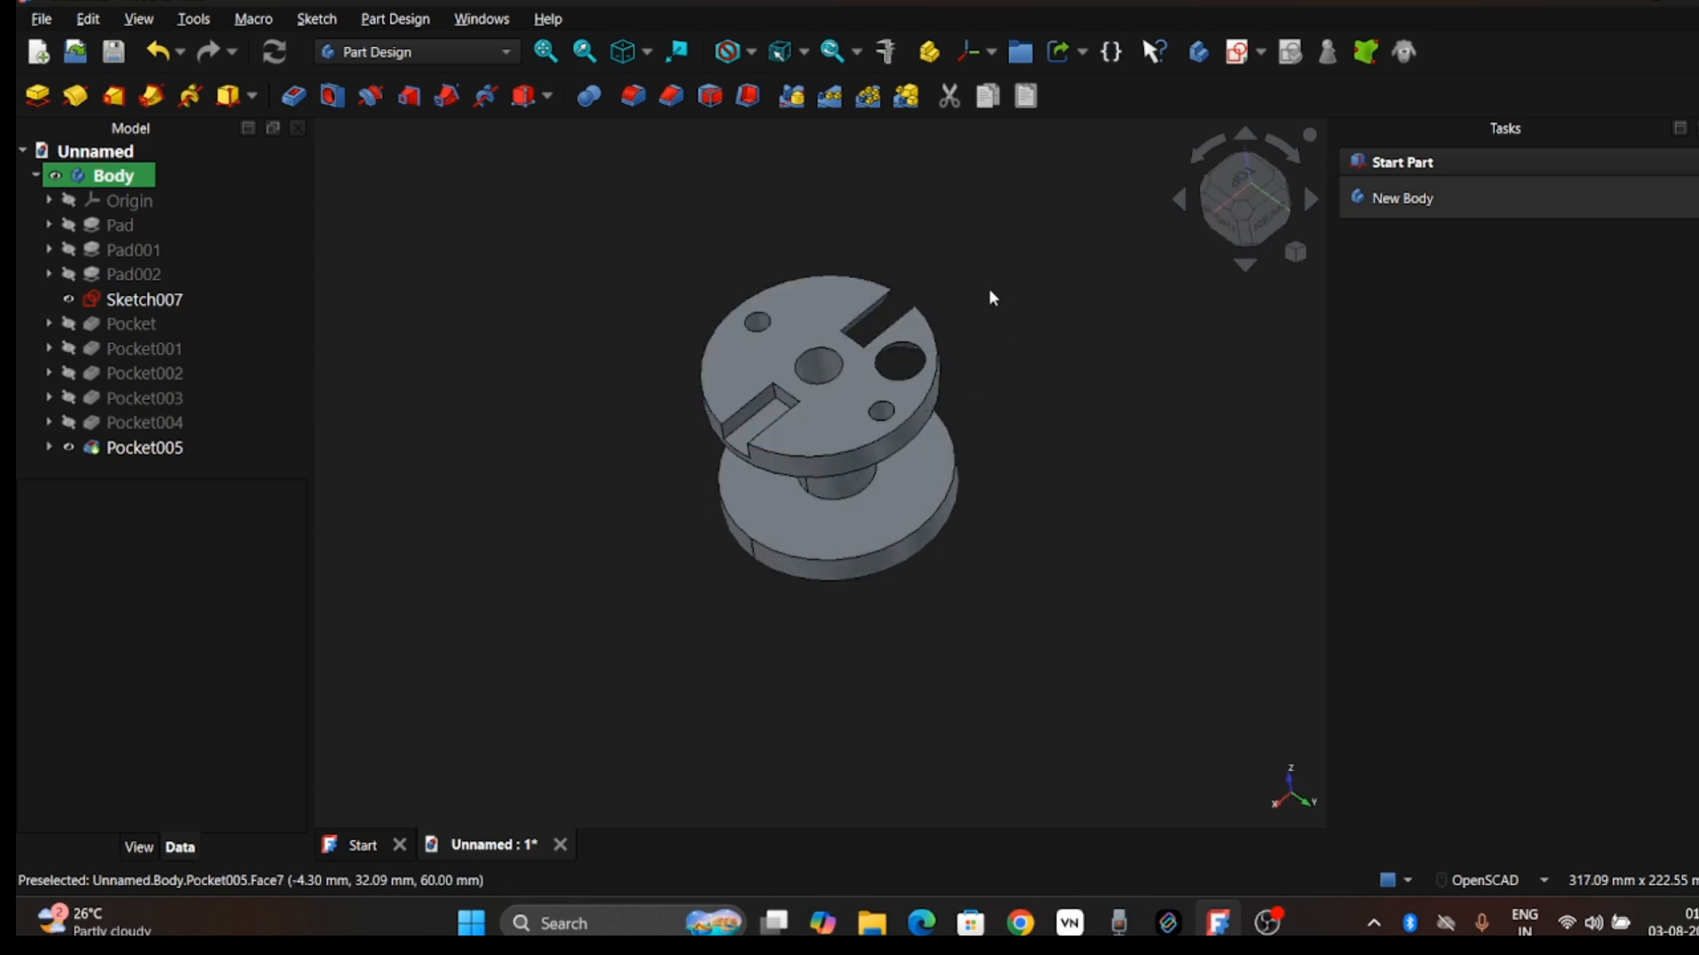